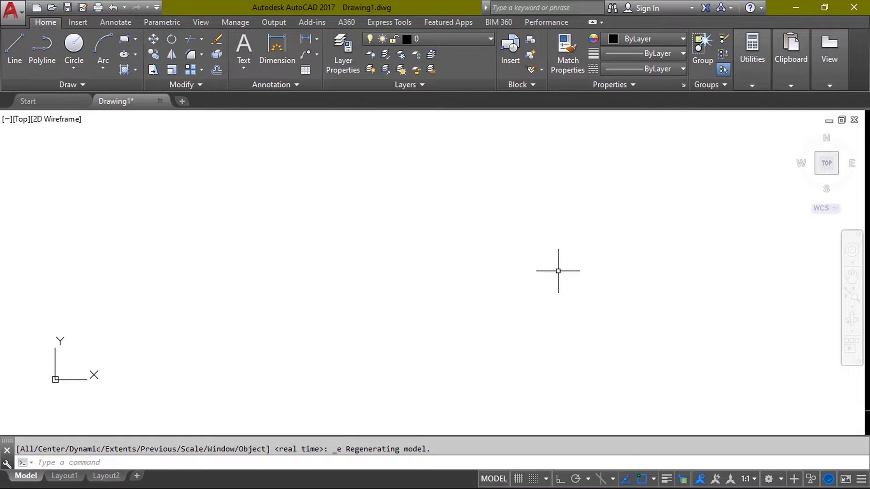
# Step: Set Drawing Units to length precision 0 with a Millimeters insertion scale
pyautogui.press('Escape')
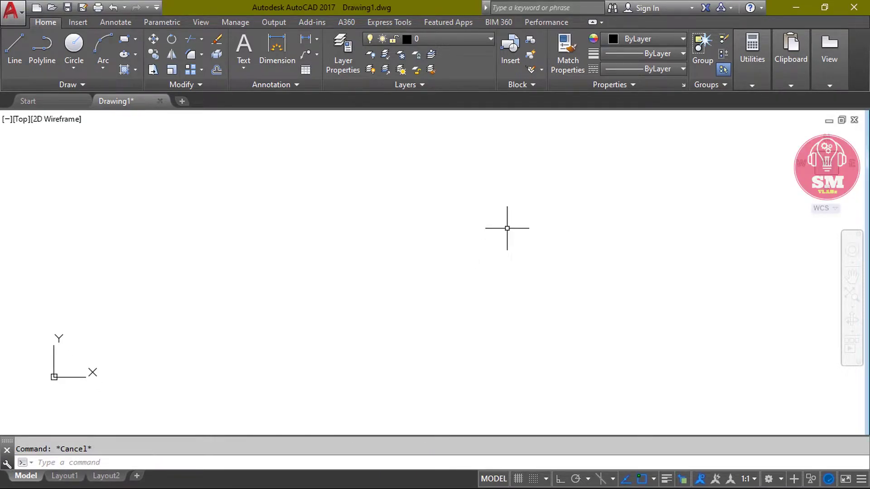
pyautogui.write('un')
pyautogui.press('Return')
pyautogui.press('Tab')
pyautogui.press('Up')
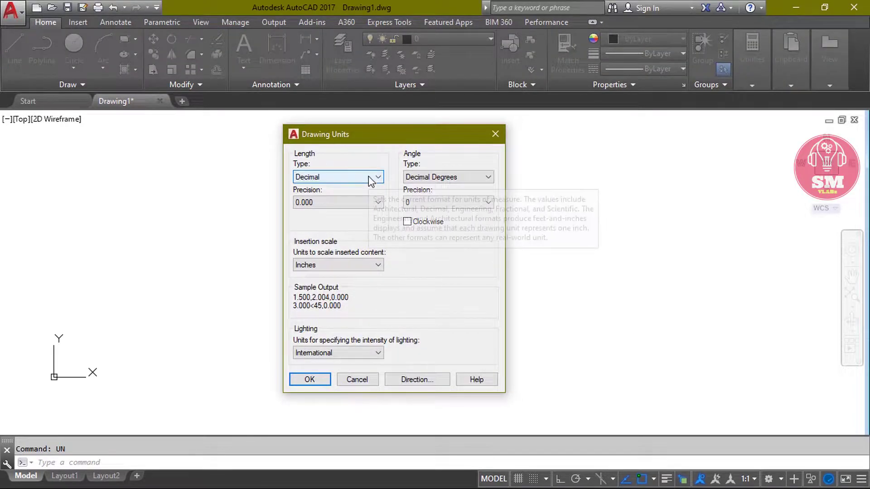
pyautogui.click(360, 200)
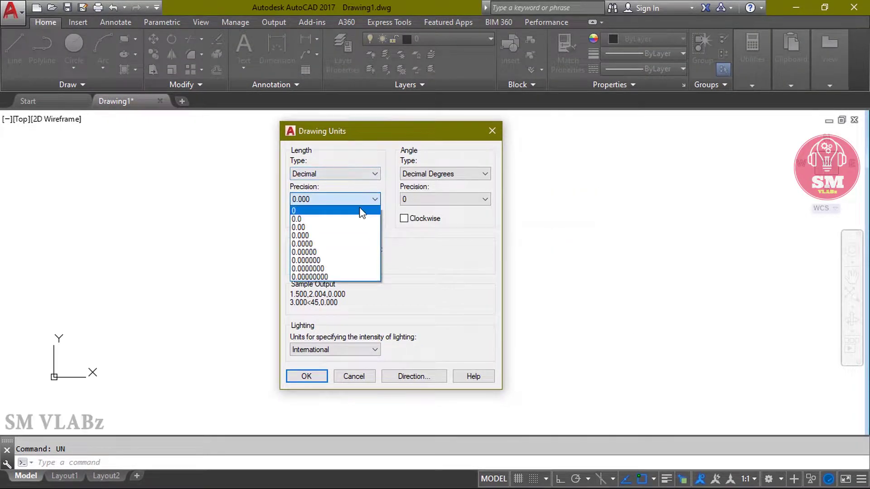
pyautogui.click(360, 208)
pyautogui.click(361, 262)
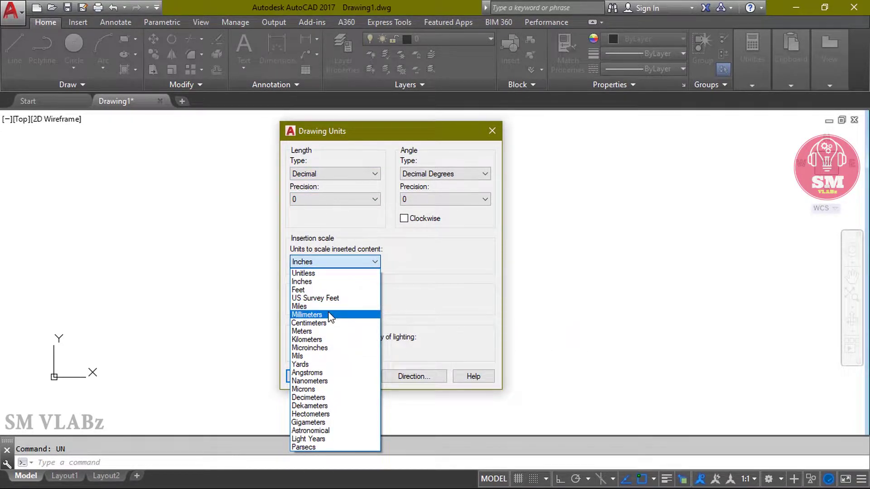
pyautogui.click(308, 314)
pyautogui.click(306, 376)
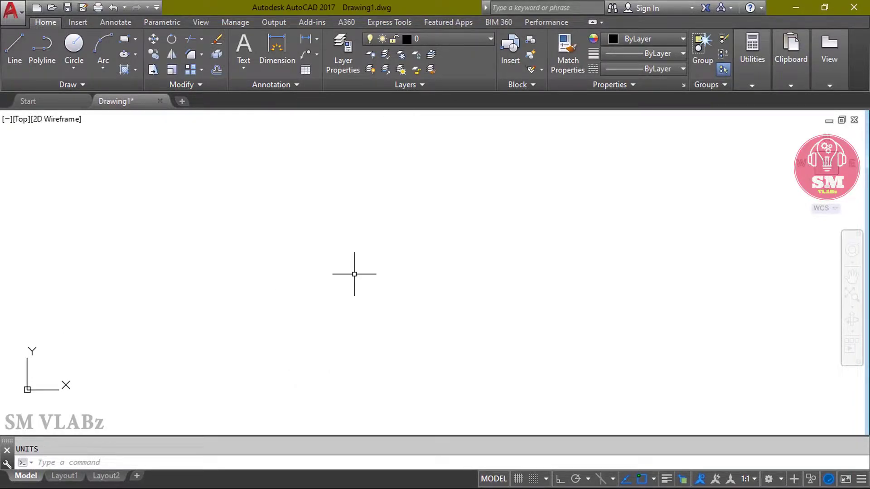
# Step: Give the Standard dimension style Primary Units precision 0 and an 'mm' suffix
pyautogui.write('d')
pyautogui.press('Return')
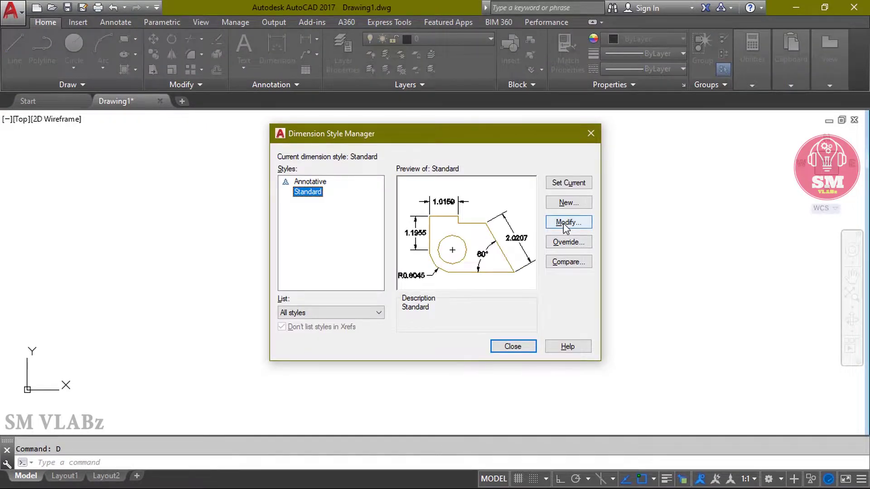
pyautogui.click(564, 222)
pyautogui.click(531, 112)
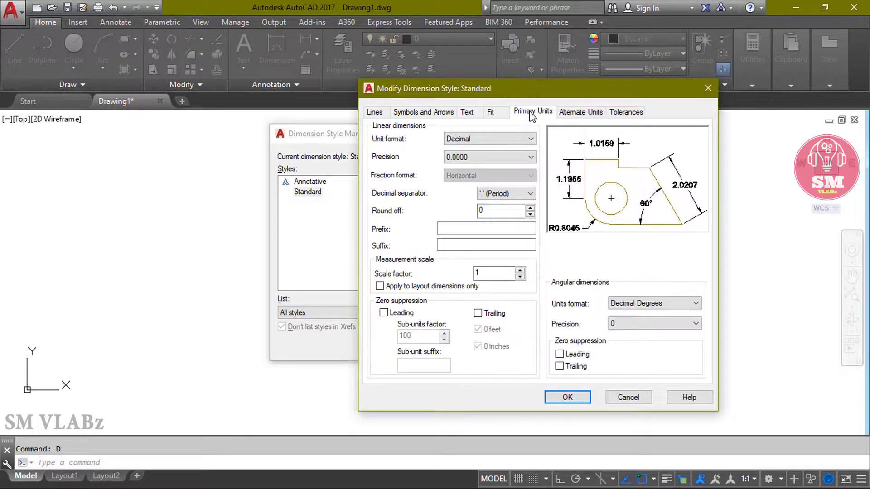
pyautogui.click(476, 156)
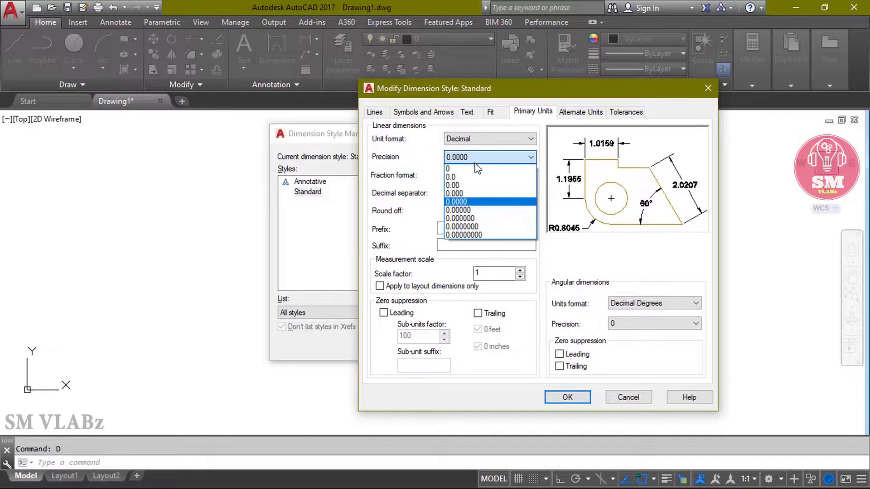
pyautogui.click(474, 167)
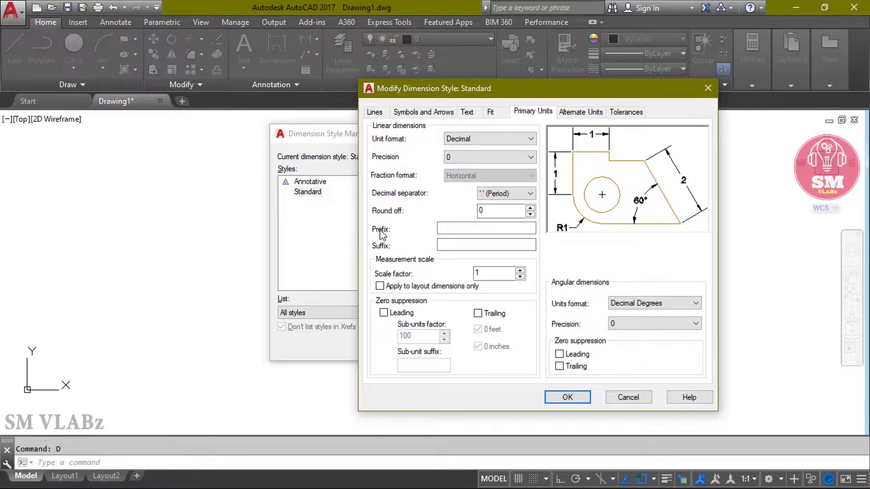
pyautogui.click(451, 244)
pyautogui.write('mm')
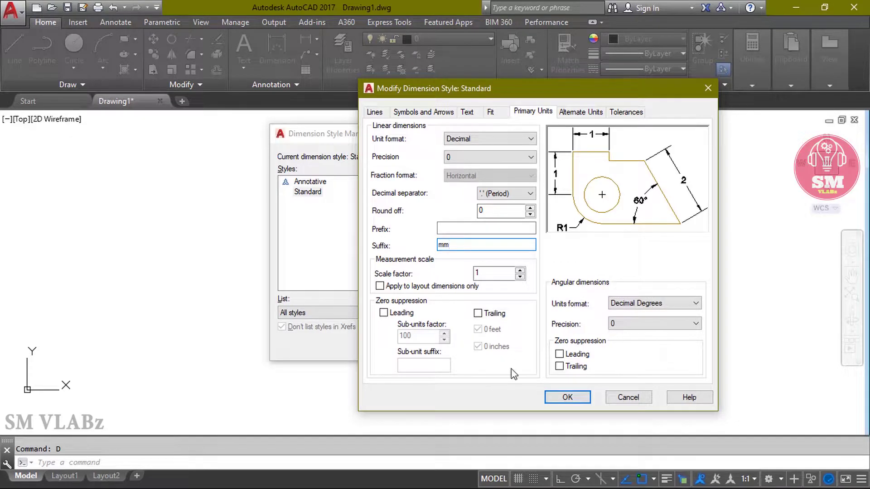
pyautogui.click(567, 397)
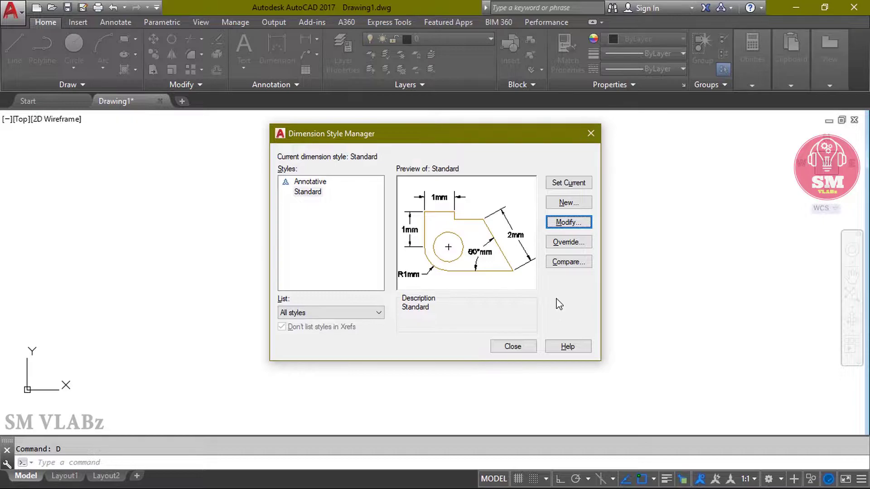
pyautogui.press('Escape')
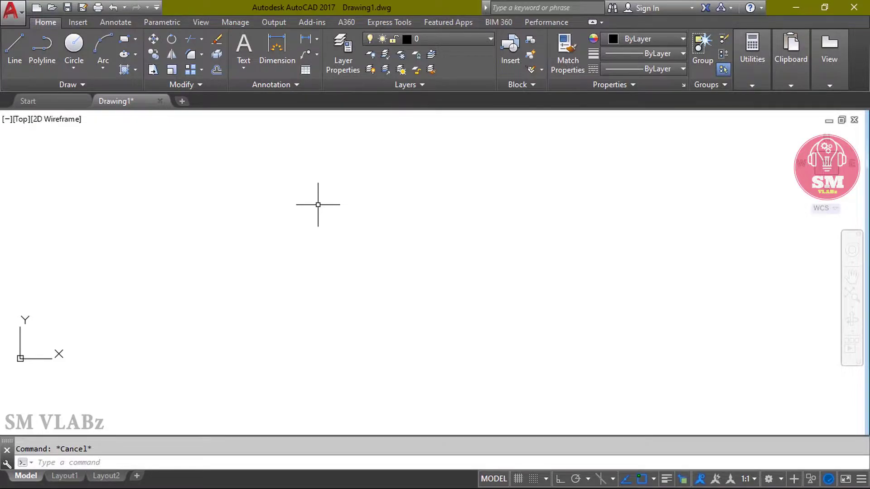
pyautogui.write('rec')
pyautogui.press('Return')
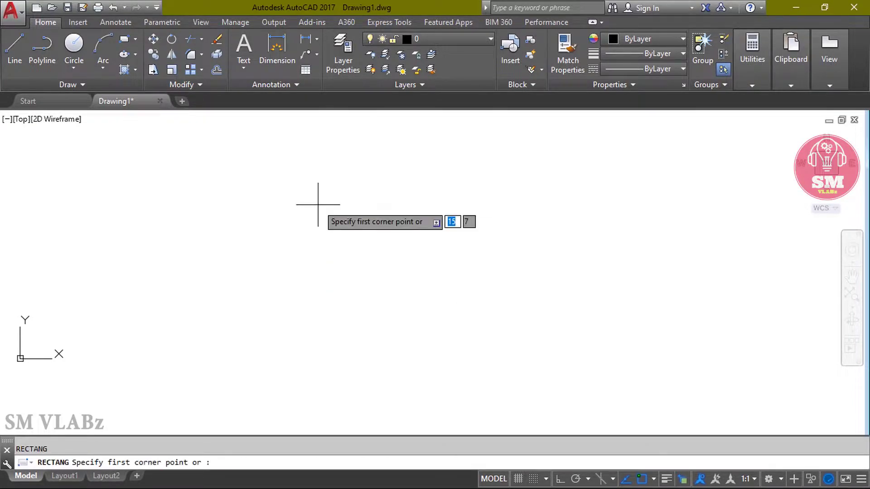
pyautogui.click(375, 141)
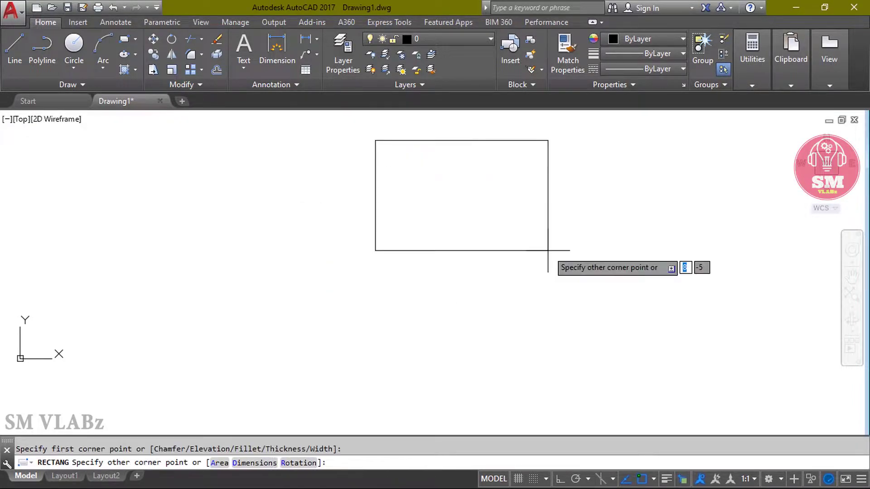
pyautogui.write('@600')
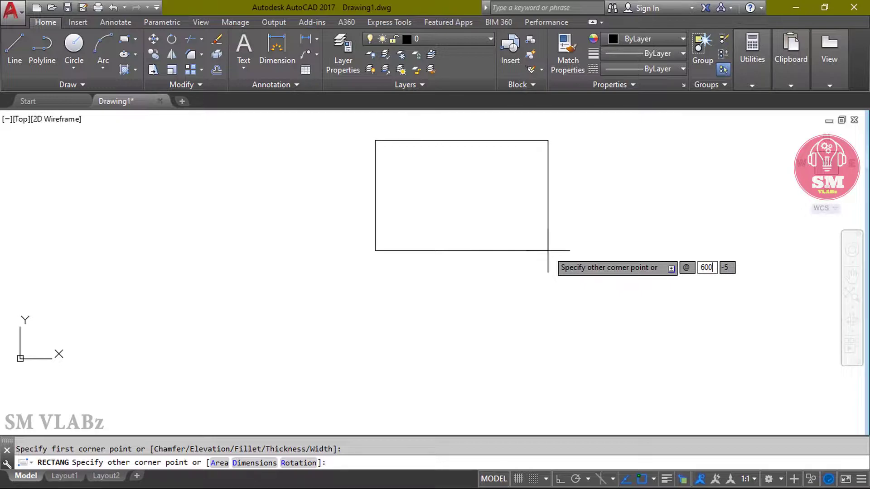
pyautogui.press('Tab')
pyautogui.write('-600')
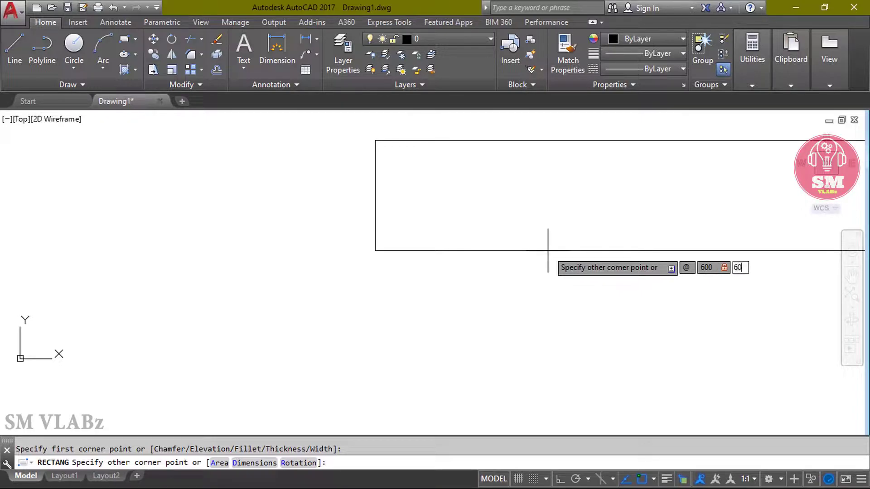
pyautogui.press('Return')
pyautogui.middleClick(524, 254)
pyautogui.scroll(-5, 566, 261)
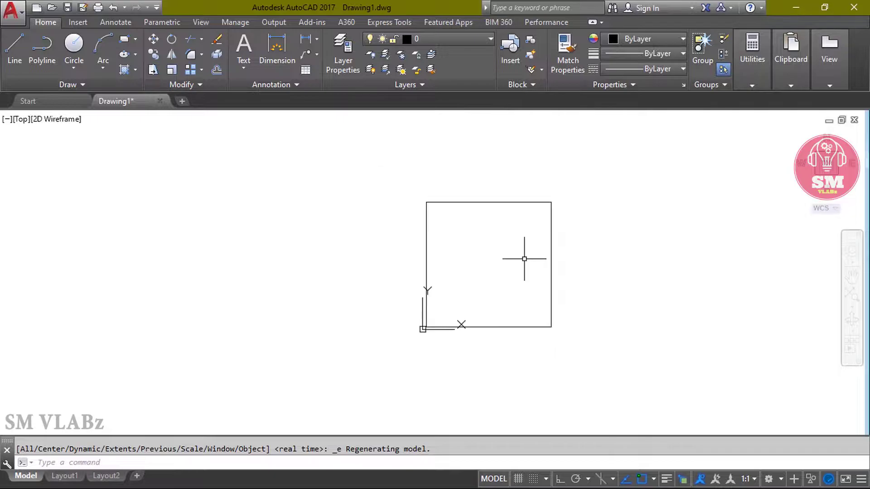
pyautogui.press('Escape')
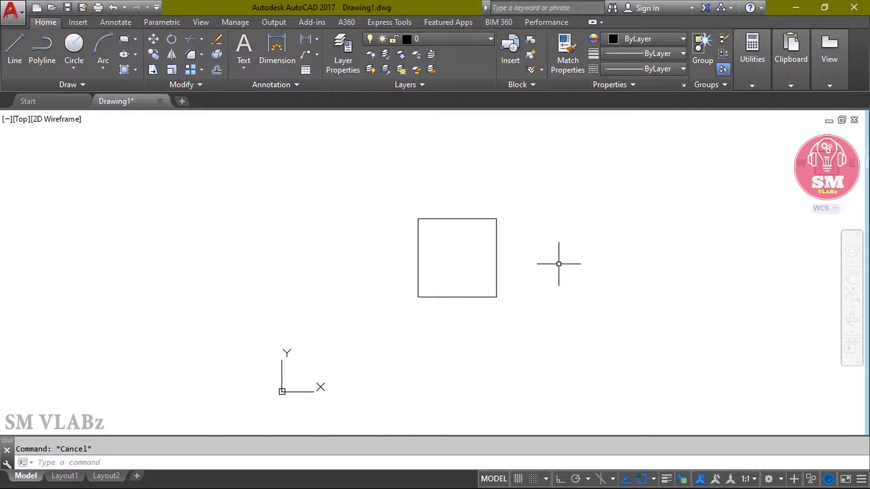
# Step: Offset the square 150 outward to make a larger concentric square
pyautogui.write('o')
pyautogui.press('Return')
pyautogui.write('150')
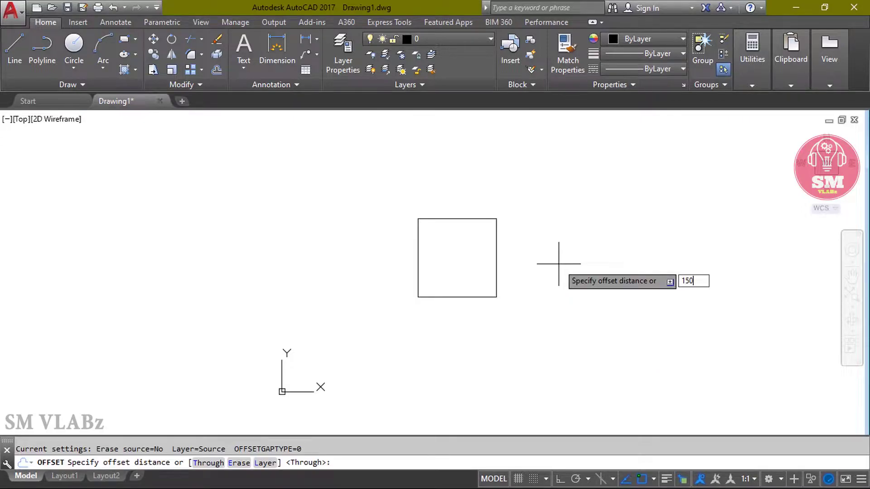
pyautogui.press('Return')
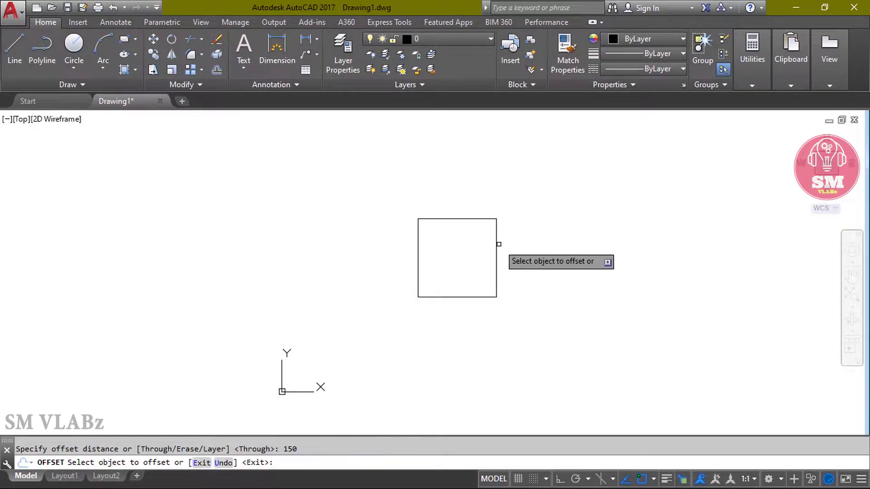
pyautogui.click(498, 243)
pyautogui.click(543, 230)
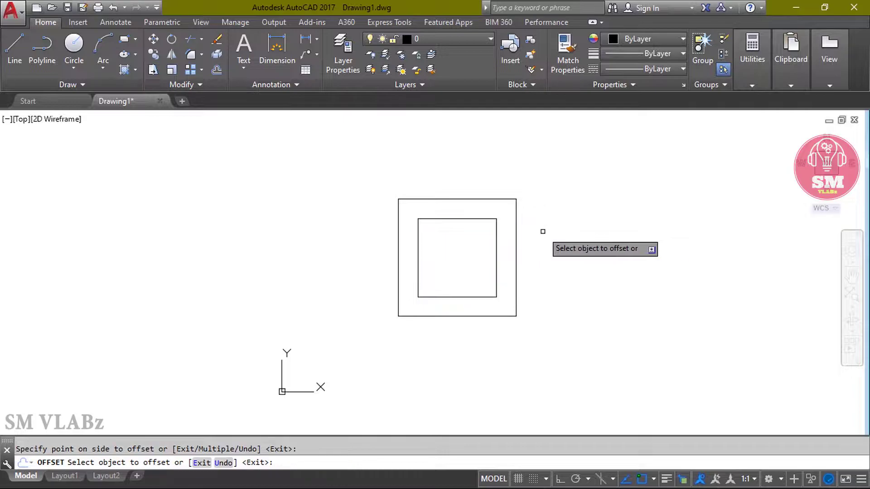
pyautogui.press('Escape')
pyautogui.moveTo(636, 219)
pyautogui.mouseDown(button='middle')
pyautogui.moveTo(558, 233)
pyautogui.moveTo(565, 240)
pyautogui.moveTo(610, 229)
pyautogui.mouseUp(button='middle')
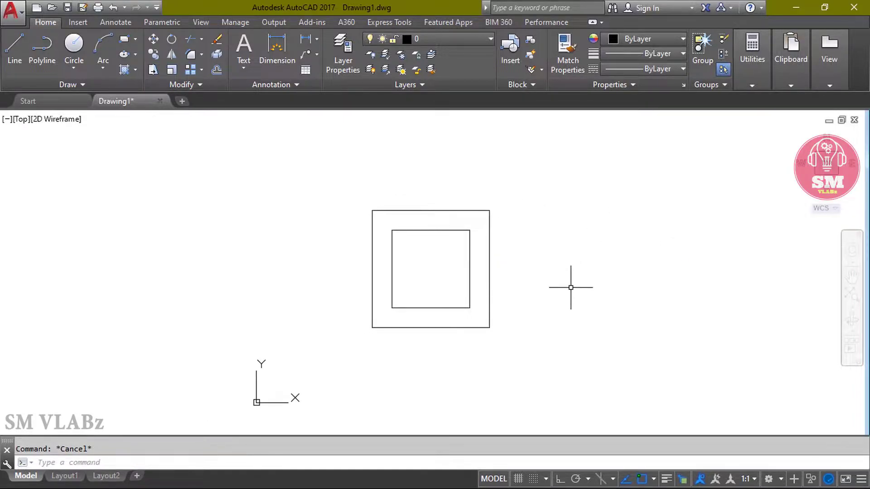
pyautogui.moveTo(569, 287); pyautogui.dragTo(556, 270, button='middle')
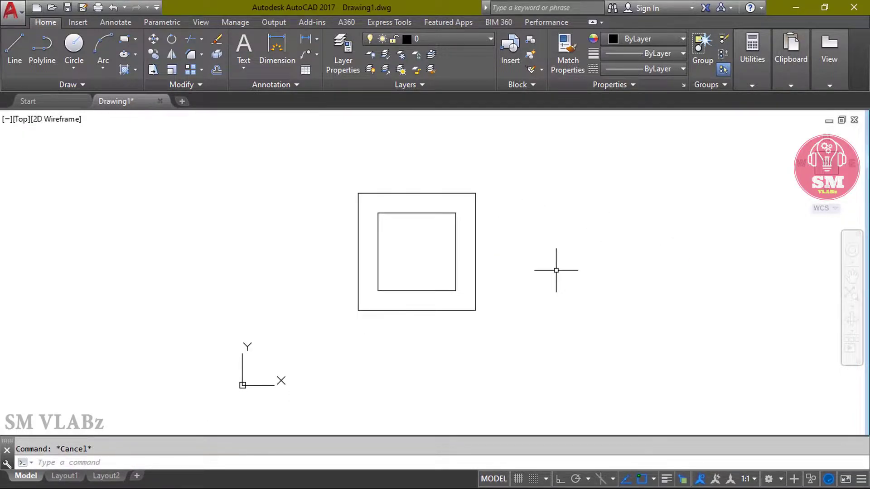
# Step: Draw a radius-20 circle centred on the inner square's top edge
pyautogui.write('c')
pyautogui.press('Return')
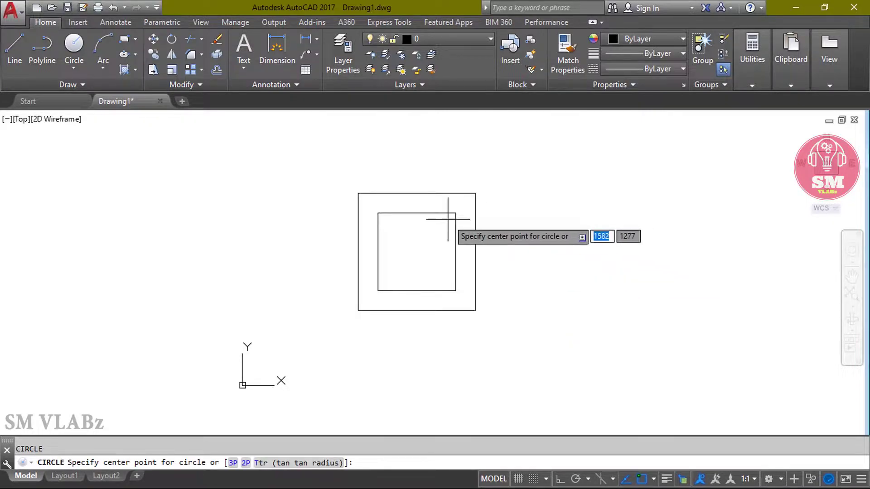
pyautogui.click(417, 213)
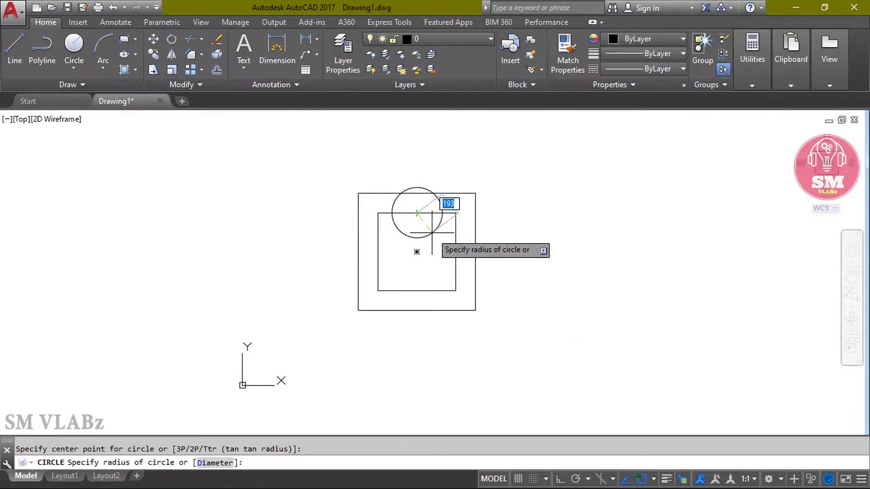
pyautogui.write('20')
pyautogui.press('Return')
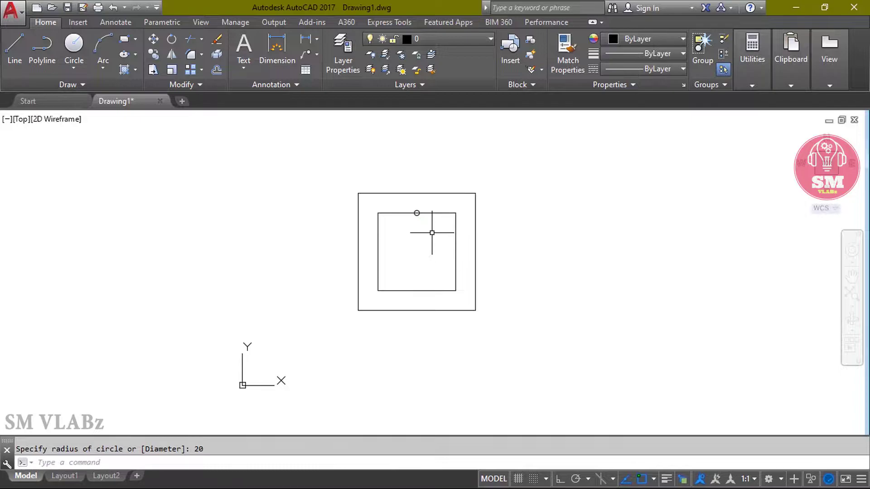
pyautogui.scroll(5, 416, 182)
pyautogui.press('Escape')
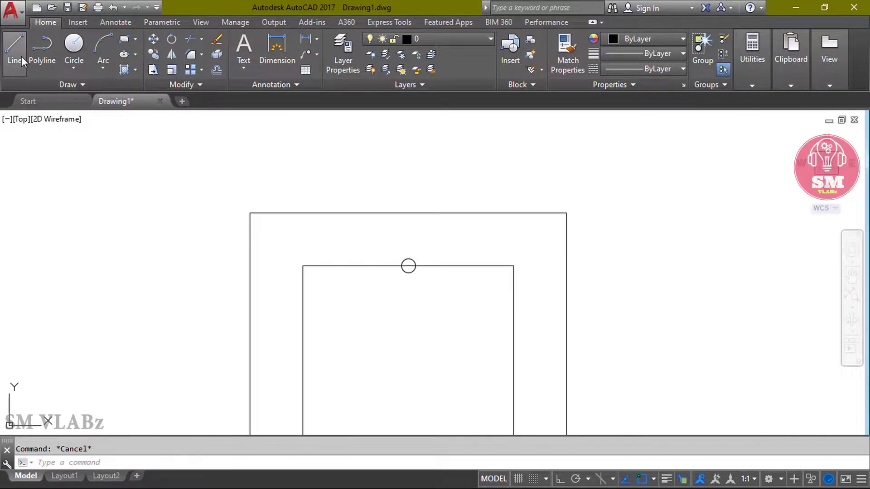
# Step: Draw a 2000-long vertical line rising from the circle's top
pyautogui.click(21, 56)
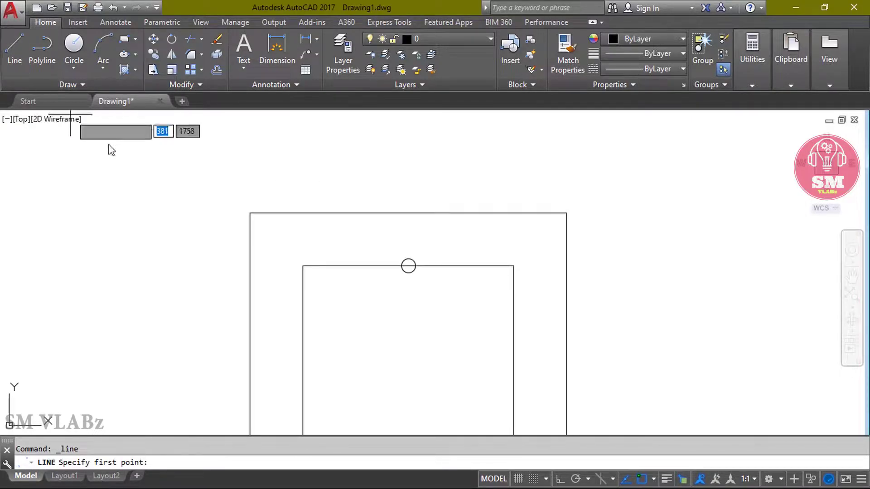
pyautogui.click(408, 259)
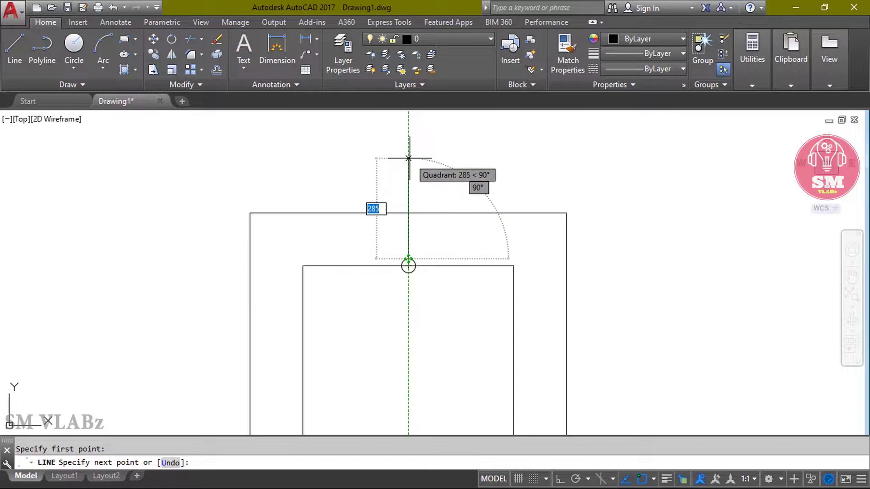
pyautogui.write('2000')
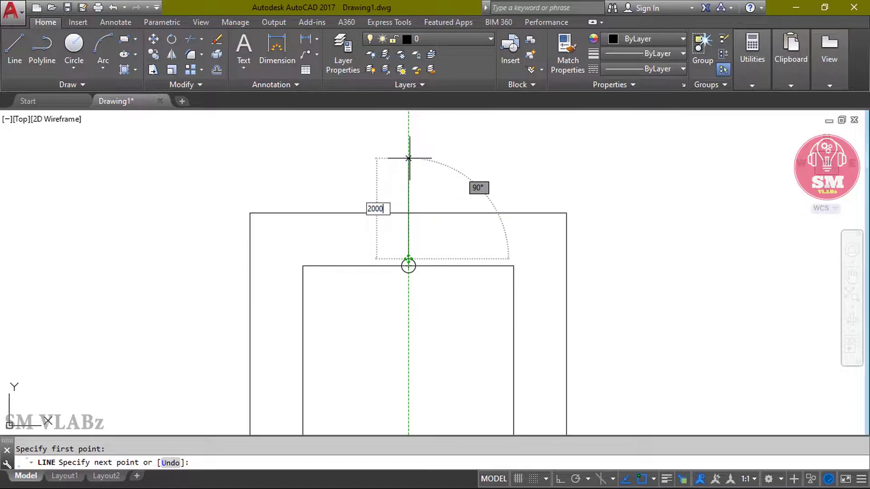
pyautogui.press('Return')
pyautogui.press('Return')
pyautogui.middleClick(440, 337)
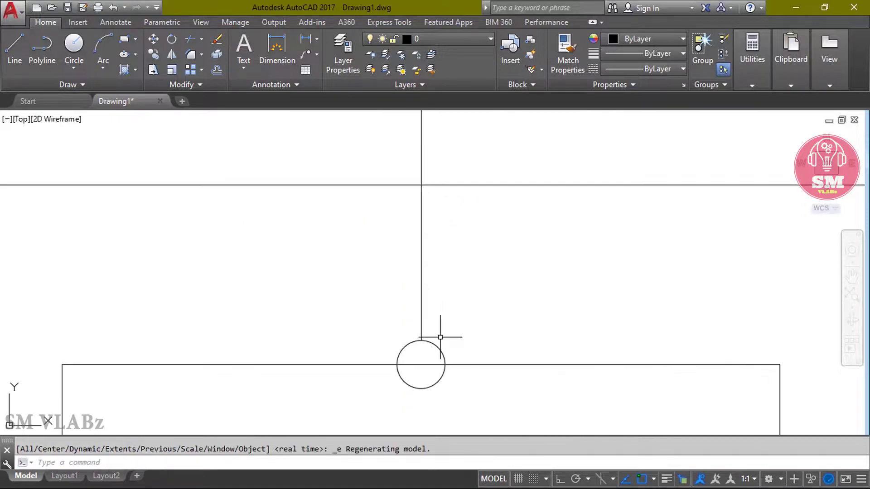
pyautogui.press('Escape')
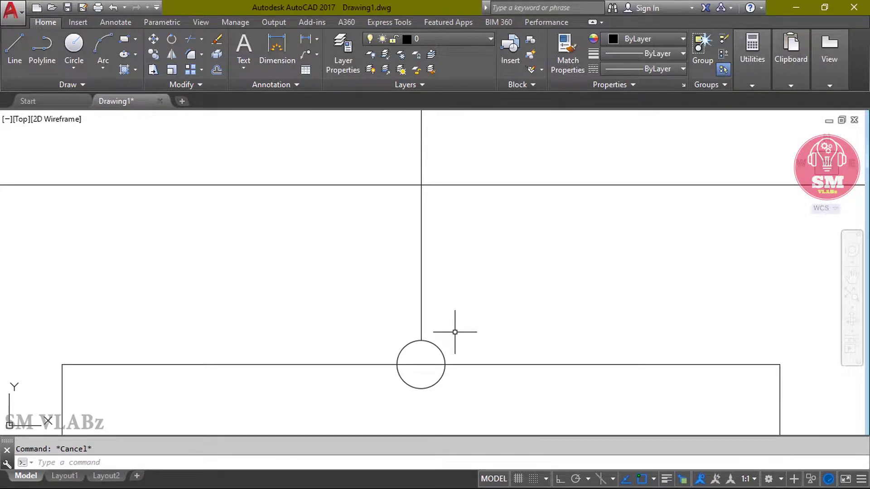
# Step: Offset the vertical line 9.5 to both the right and left
pyautogui.write('o')
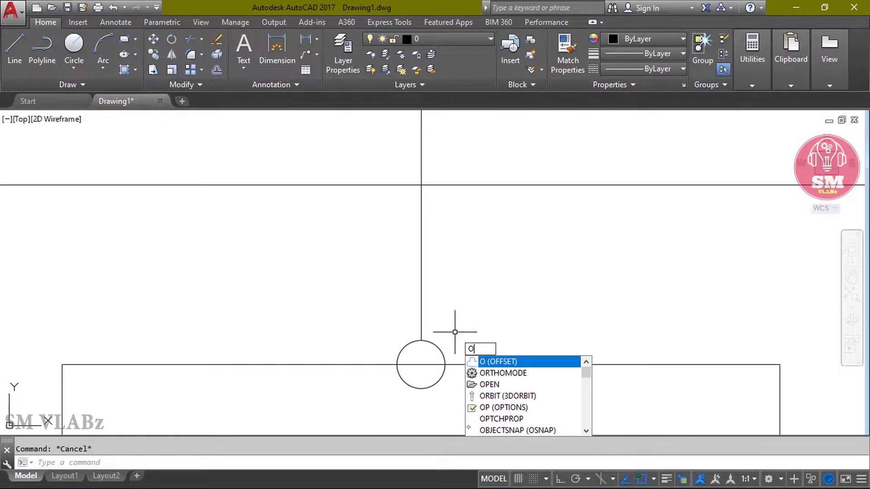
pyautogui.press('Return')
pyautogui.write('9.5')
pyautogui.press('Return')
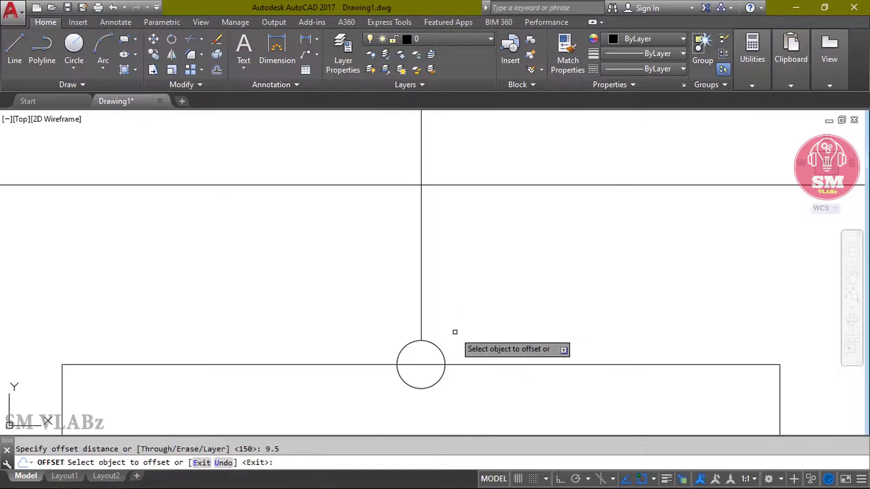
pyautogui.click(421, 320)
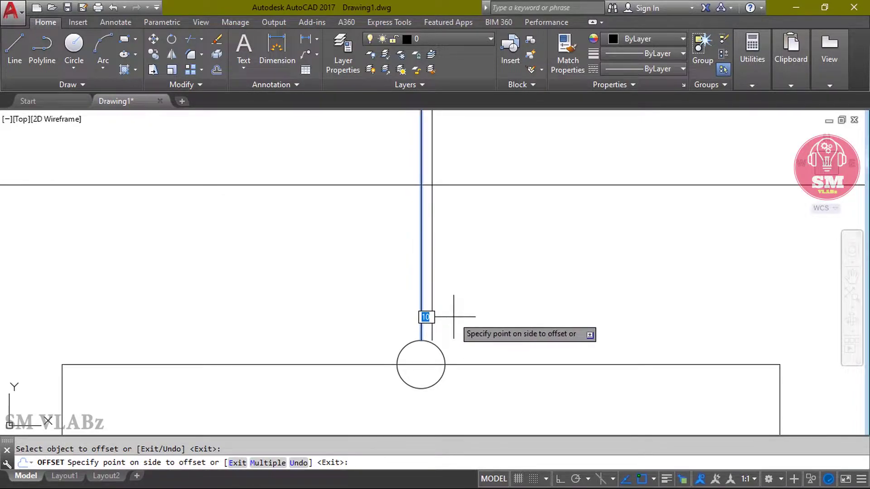
pyautogui.click(448, 315)
pyautogui.click(420, 315)
pyautogui.click(406, 315)
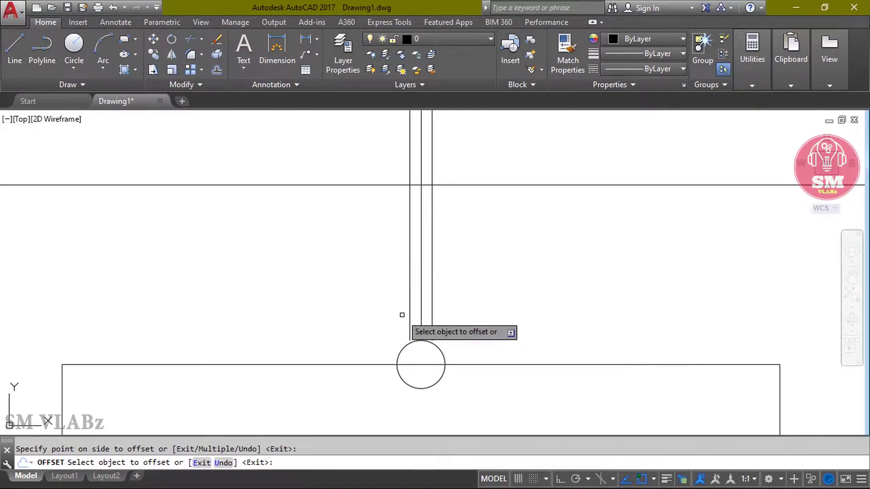
pyautogui.press('Escape')
pyautogui.scroll(-2, 431, 313)
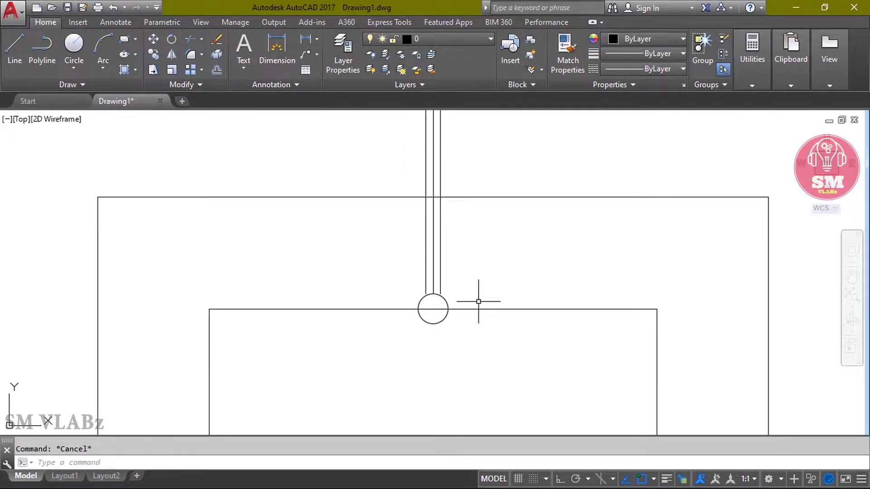
pyautogui.scroll(3, 478, 301)
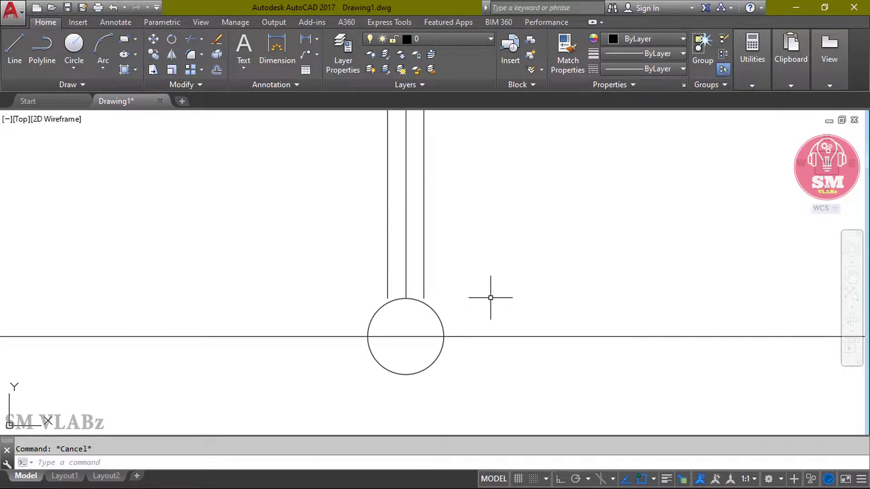
# Step: Extend both new parallel lines down to the circle
pyautogui.write('ex')
pyautogui.press('Return')
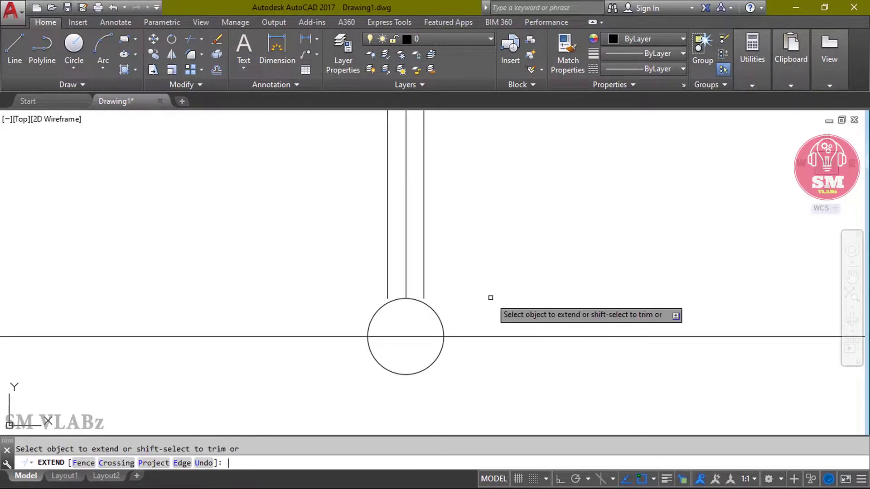
pyautogui.click(388, 295)
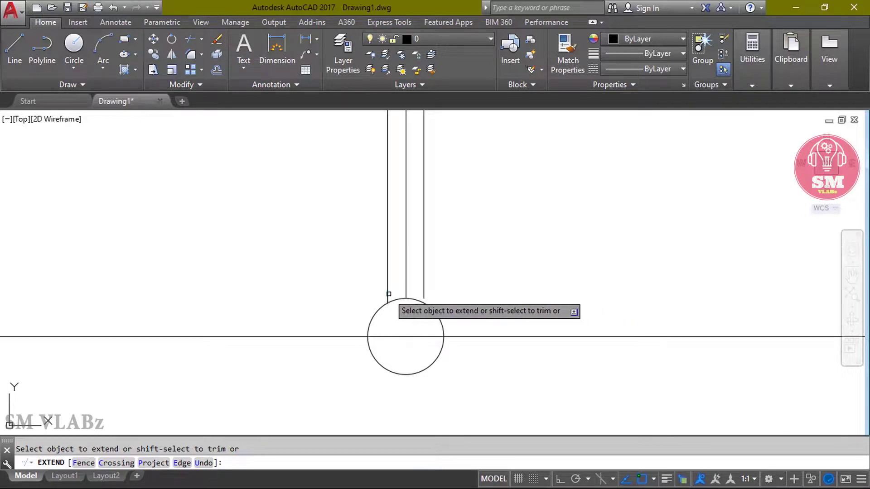
pyautogui.click(428, 288)
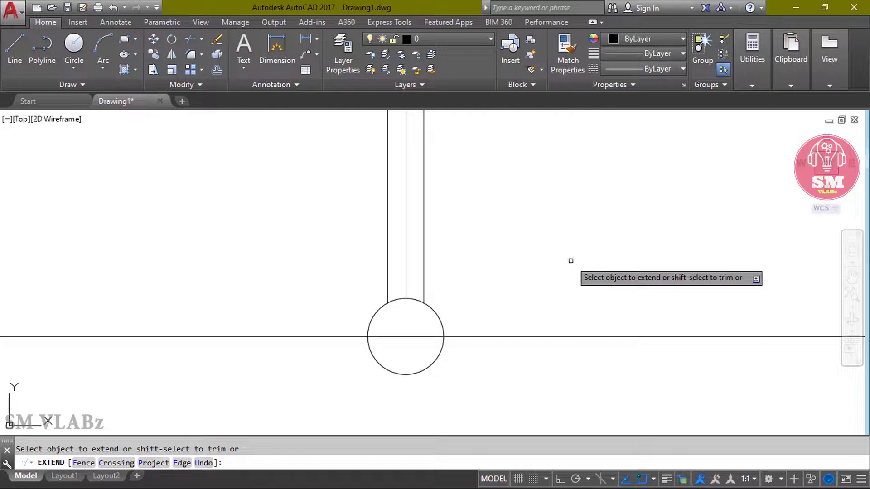
# Step: Erase the middle vertical centre line of the pipe
pyautogui.press('Escape')
pyautogui.click(406, 252)
pyautogui.press('Delete')
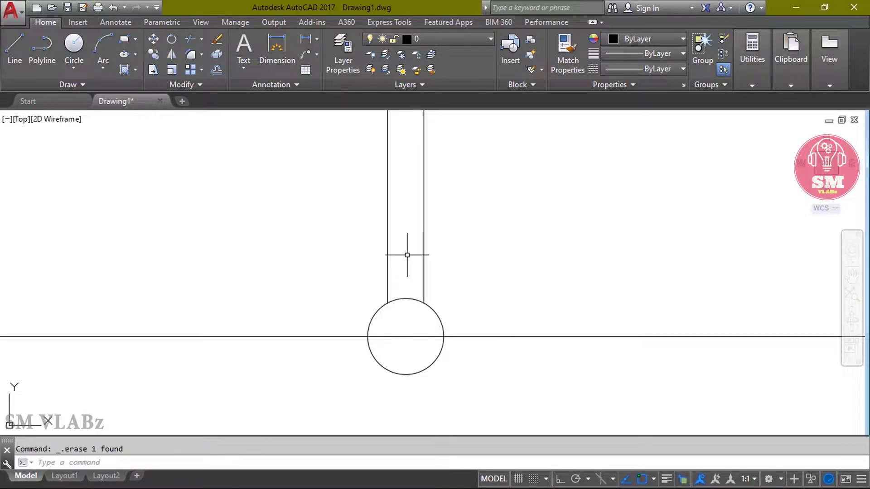
# Step: Move the circle and both pipe lines 20 units down from the circle's top
pyautogui.click(485, 316)
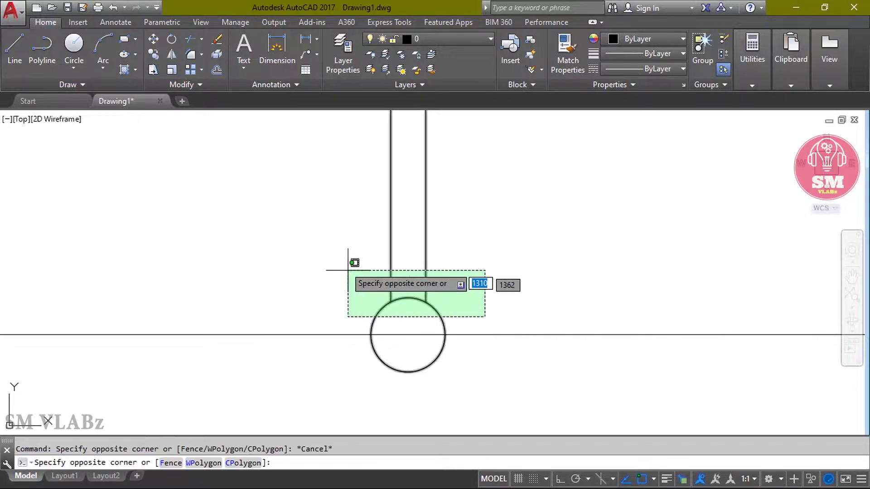
pyautogui.click(342, 245)
pyautogui.rightClick(474, 197)
pyautogui.click(489, 290)
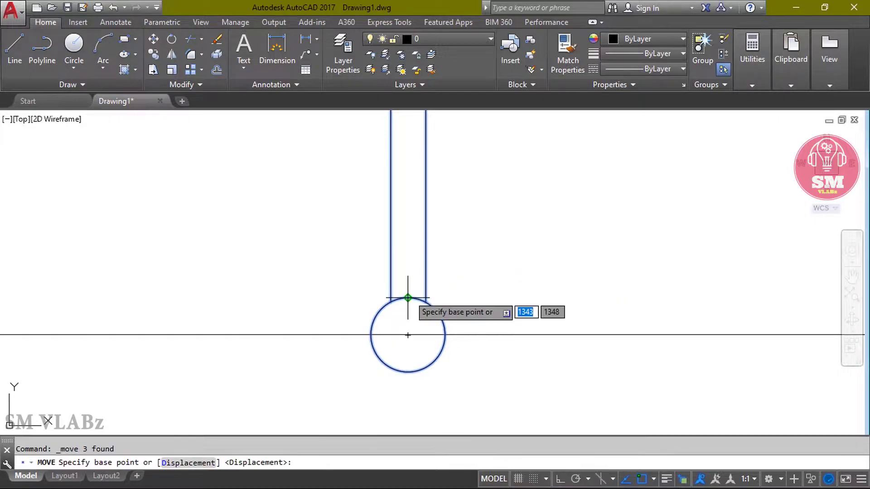
pyautogui.click(407, 297)
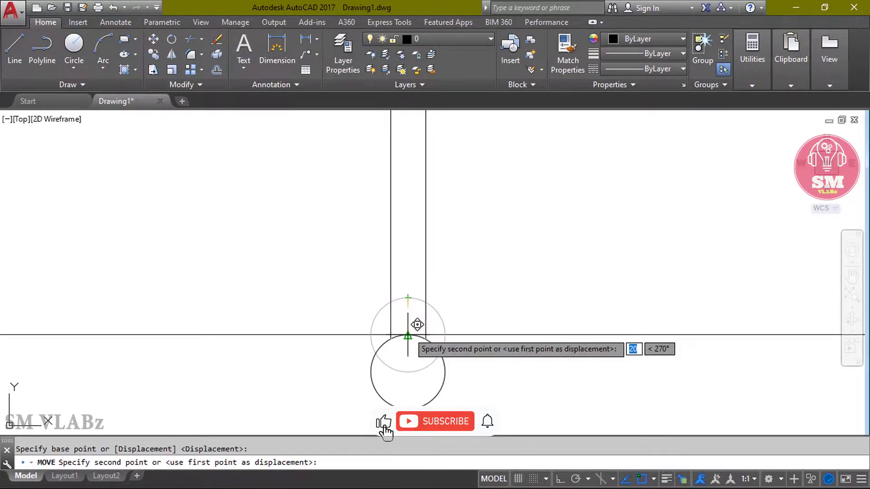
pyautogui.press('Escape')
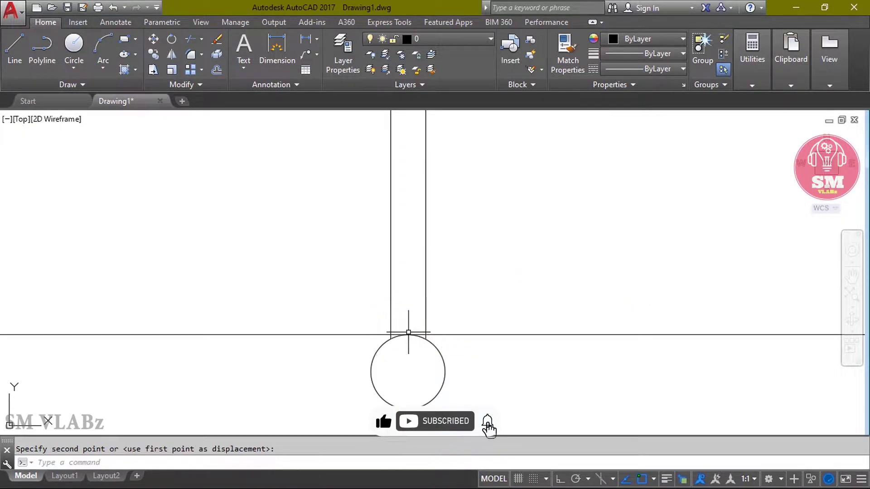
pyautogui.scroll(-4, 426, 298)
pyautogui.write('l')
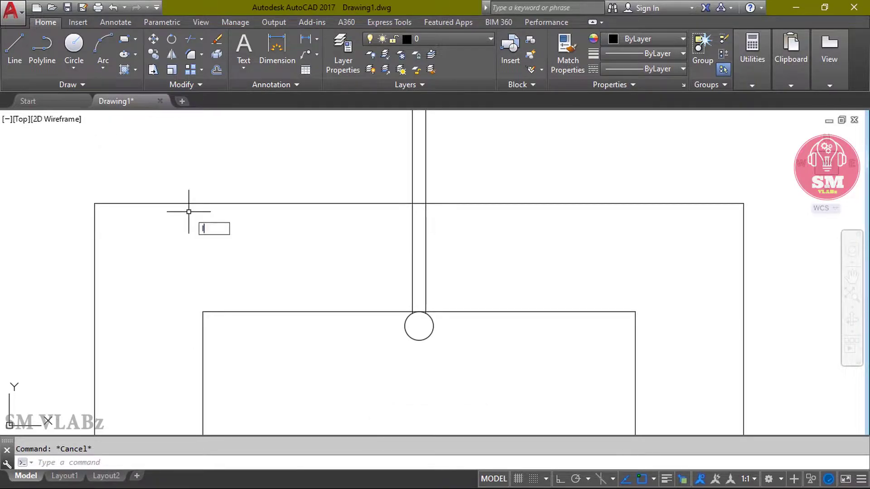
pyautogui.press('Return')
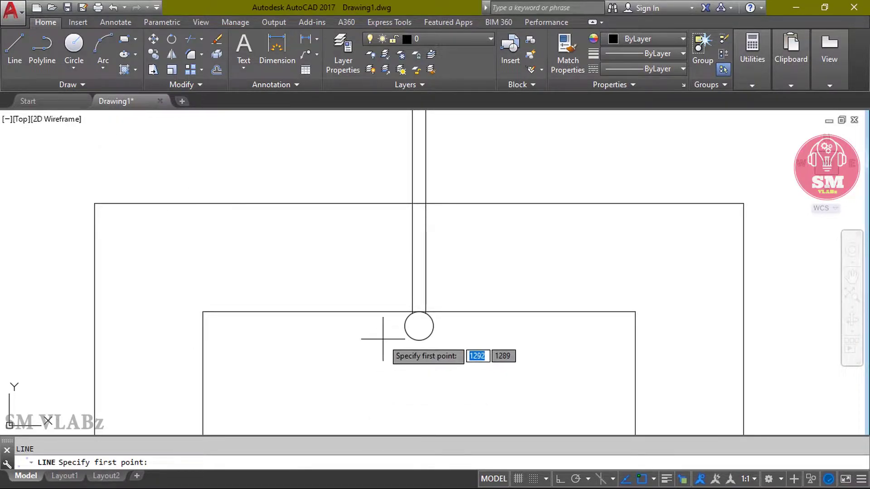
# Step: Draw a 100-unit horizontal line leftward from the circle's left side
pyautogui.click(409, 326)
pyautogui.write('100')
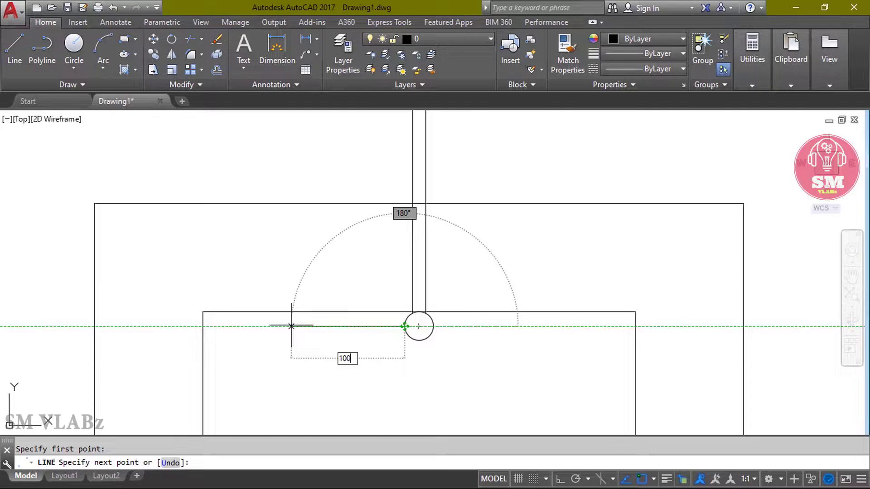
pyautogui.press('Return')
pyautogui.press('Escape')
pyautogui.scroll(2, 304, 351)
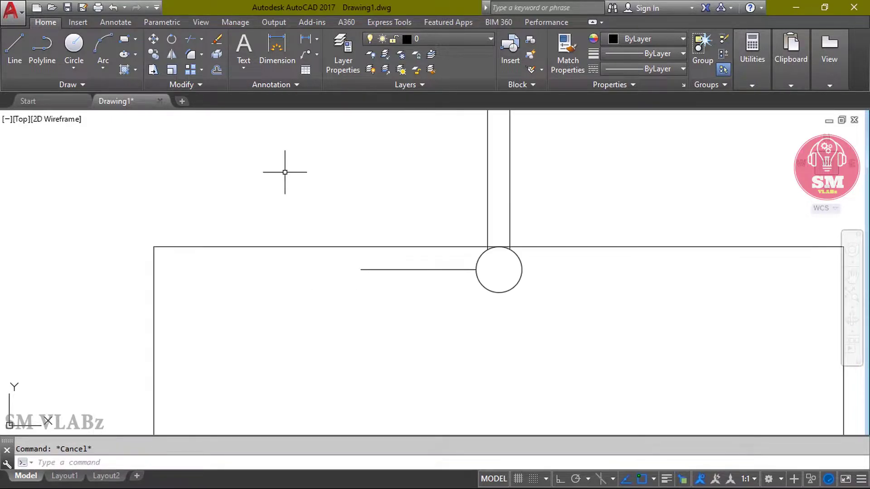
pyautogui.moveTo(286, 170); pyautogui.dragTo(266, 179, button='middle')
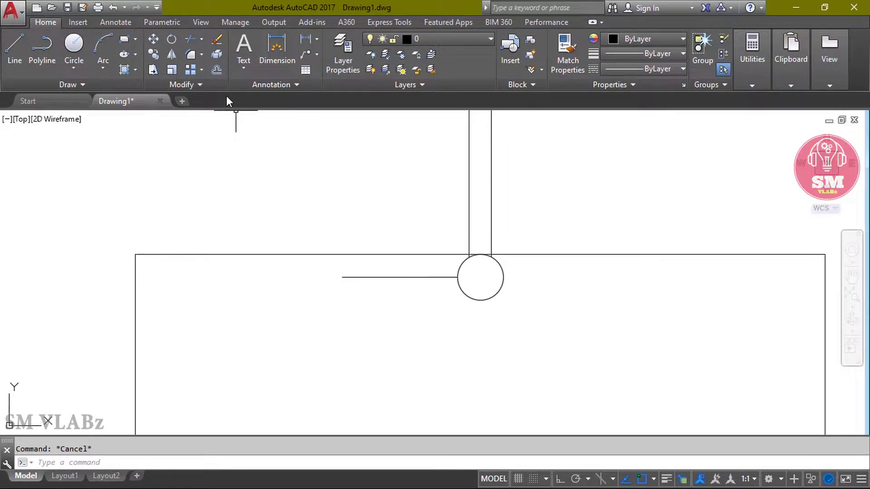
# Step: Offset the horizontal line 6.35 below and above
pyautogui.click(216, 73)
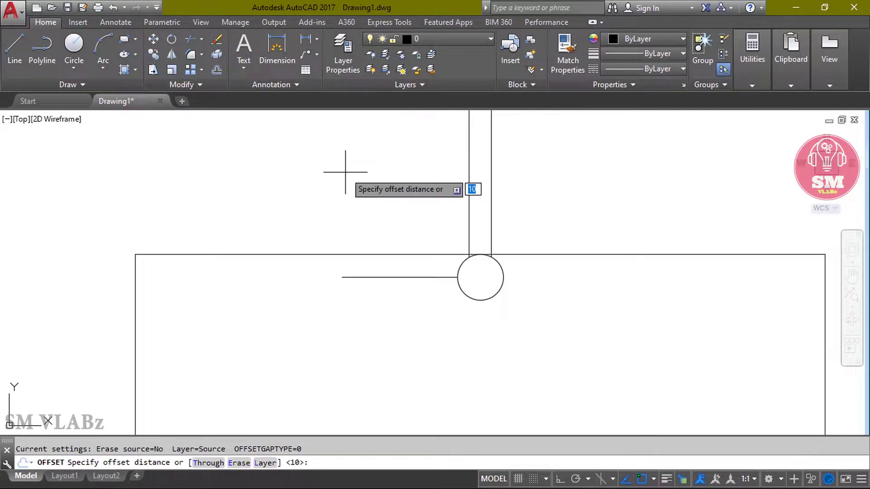
pyautogui.write('6.35')
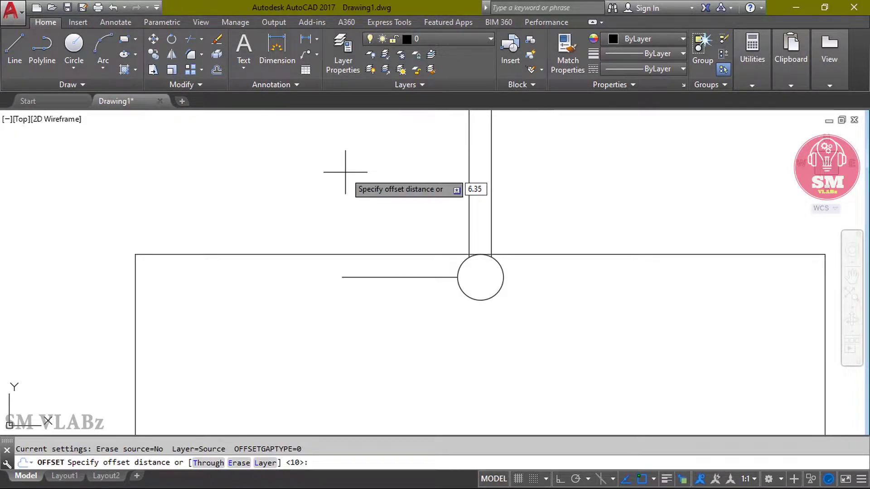
pyautogui.press('Return')
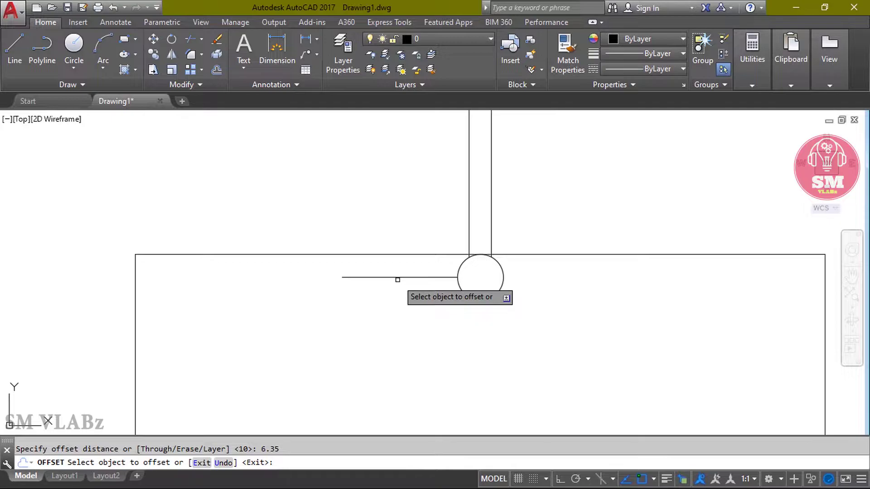
pyautogui.click(397, 277)
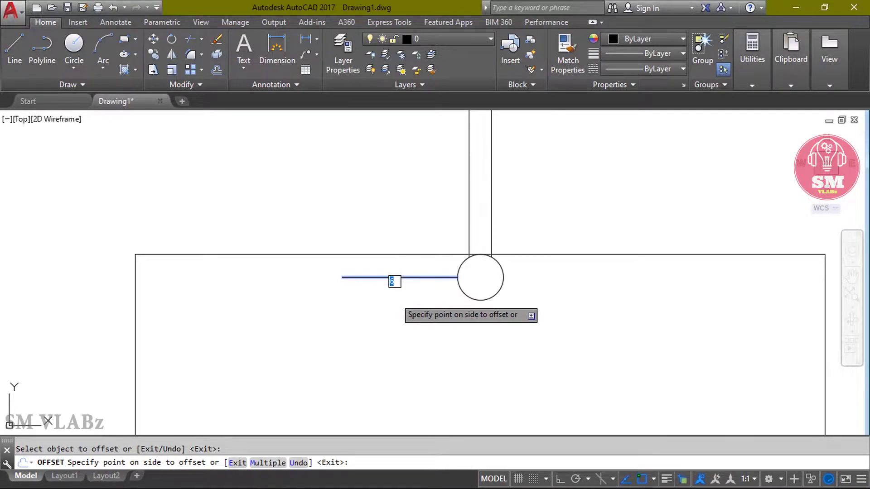
pyautogui.click(401, 282)
pyautogui.click(403, 277)
pyautogui.click(403, 259)
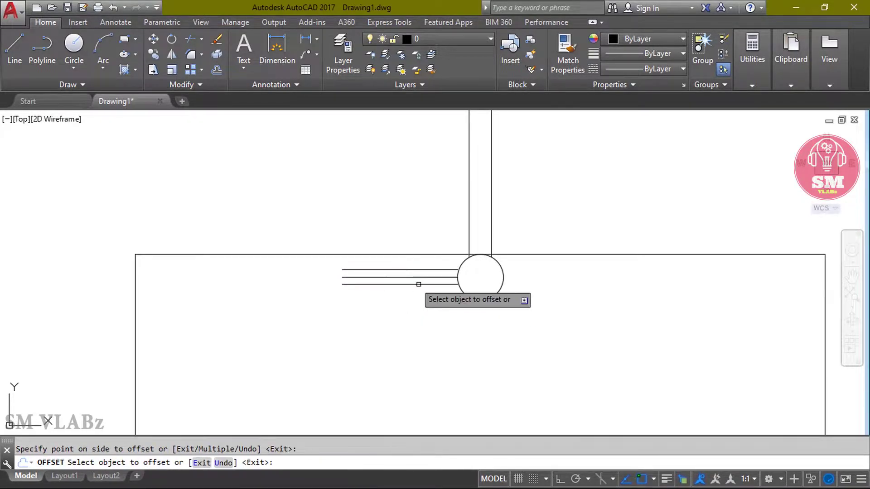
pyautogui.press('Escape')
pyautogui.scroll(4, 437, 295)
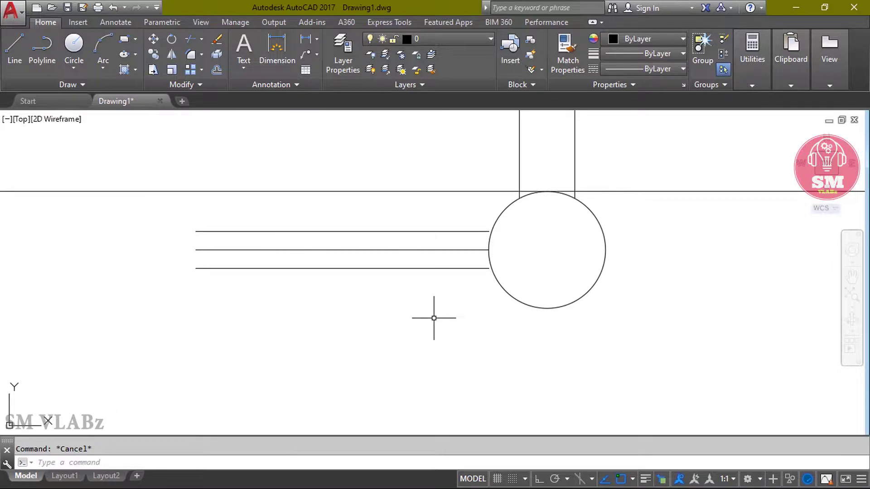
# Step: Extend both offset lines to the circle and erase the middle horizontal line
pyautogui.write('ex')
pyautogui.press('Return')
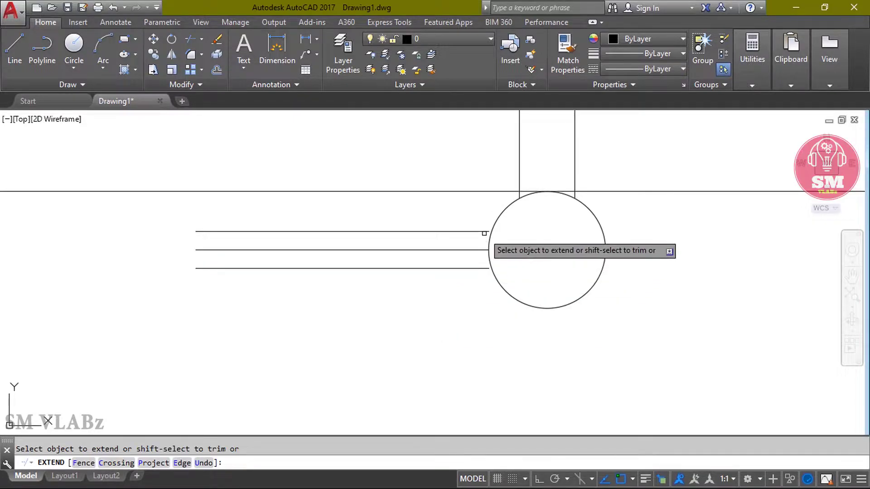
pyautogui.click(484, 233)
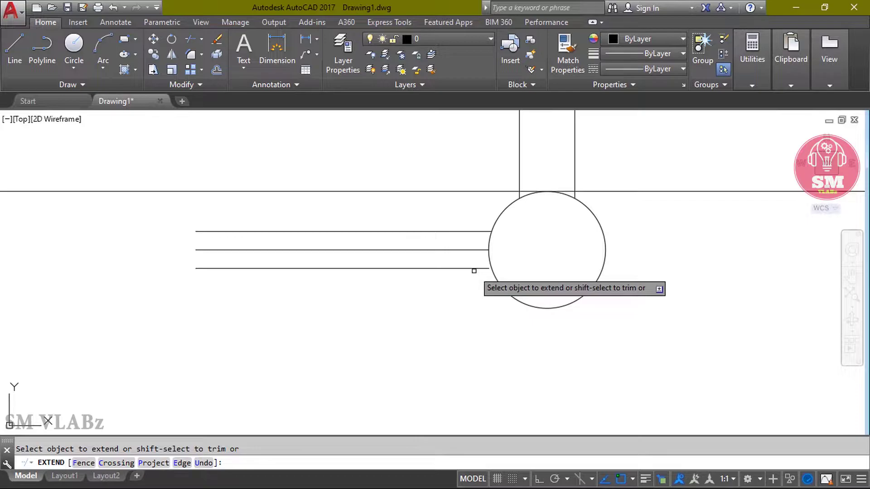
pyautogui.click(473, 269)
pyautogui.press('Escape')
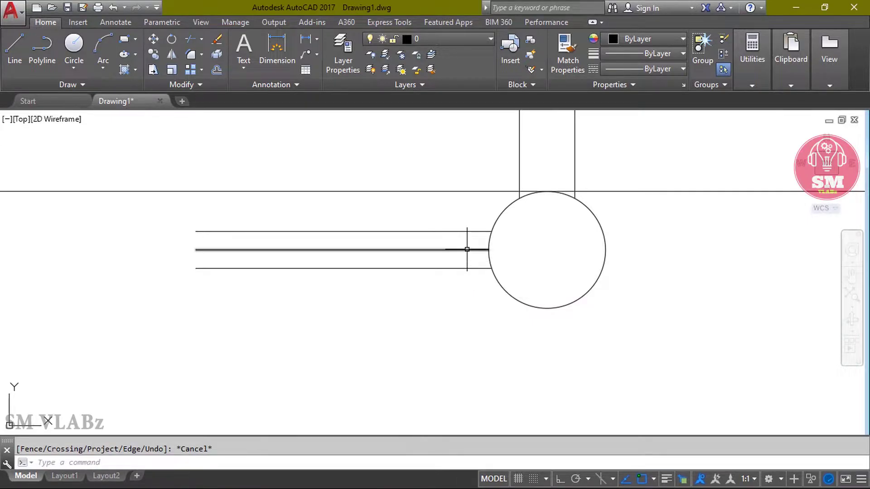
pyautogui.click(466, 249)
pyautogui.press('Delete')
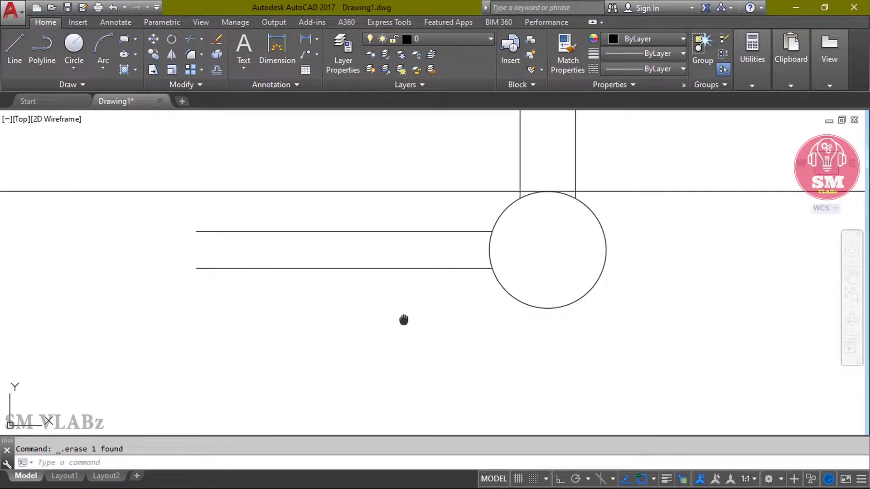
pyautogui.press('Escape')
pyautogui.scroll(-4, 407, 322)
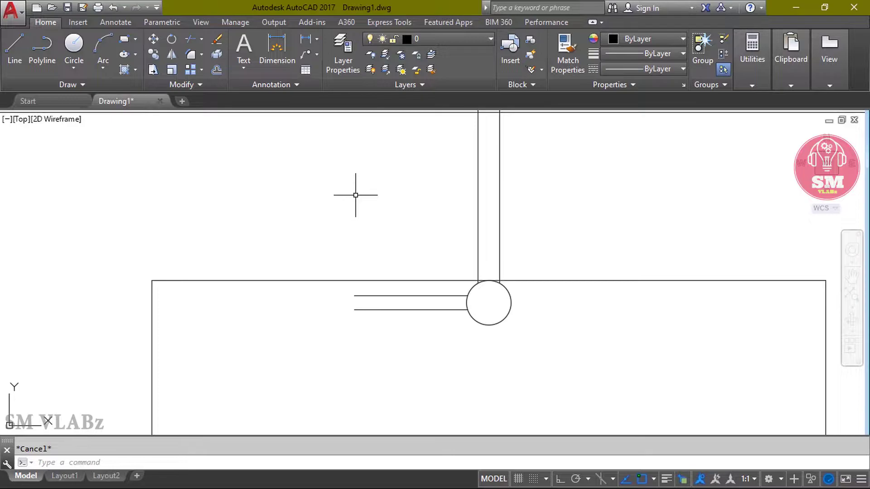
# Step: Draw a 1500-long vertical pipe wall up from the lower pipe line's left end
pyautogui.write('l')
pyautogui.press('Return')
pyautogui.click(355, 309)
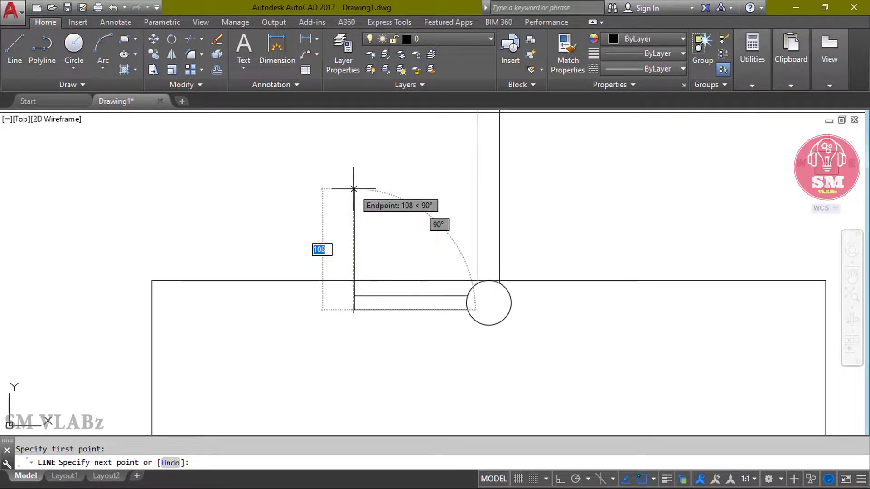
pyautogui.write('1500')
pyautogui.press('Return')
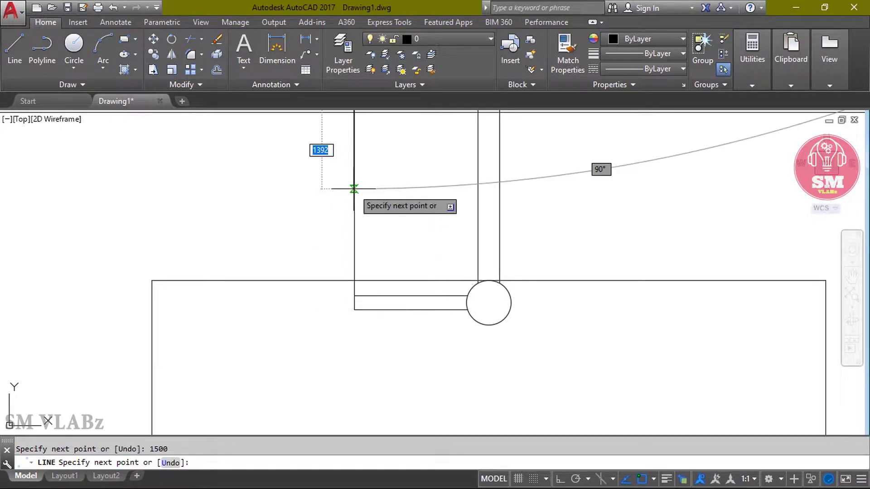
pyautogui.press('Escape')
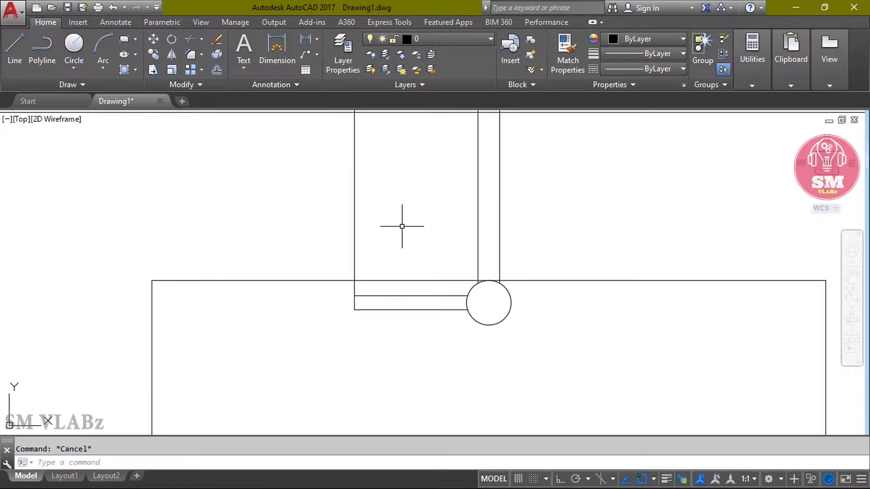
# Step: Offset the left pipe wall 12.7 toward the inside
pyautogui.write('o')
pyautogui.press('Return')
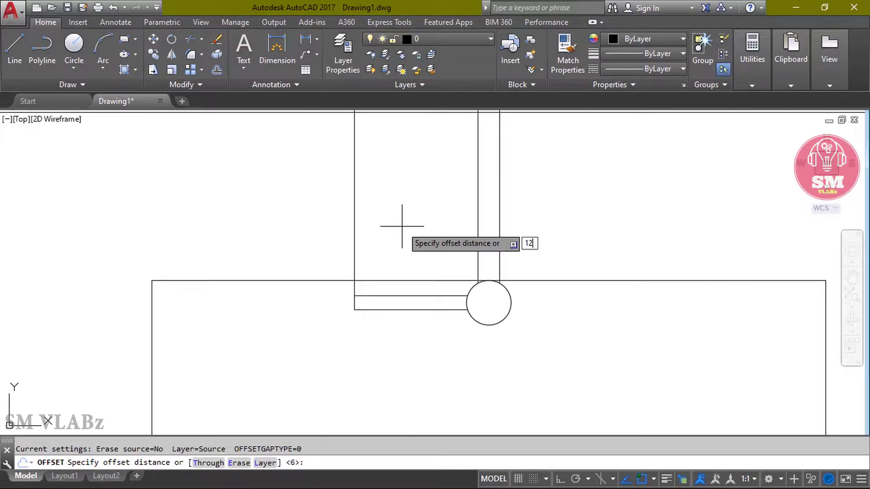
pyautogui.press('Return')
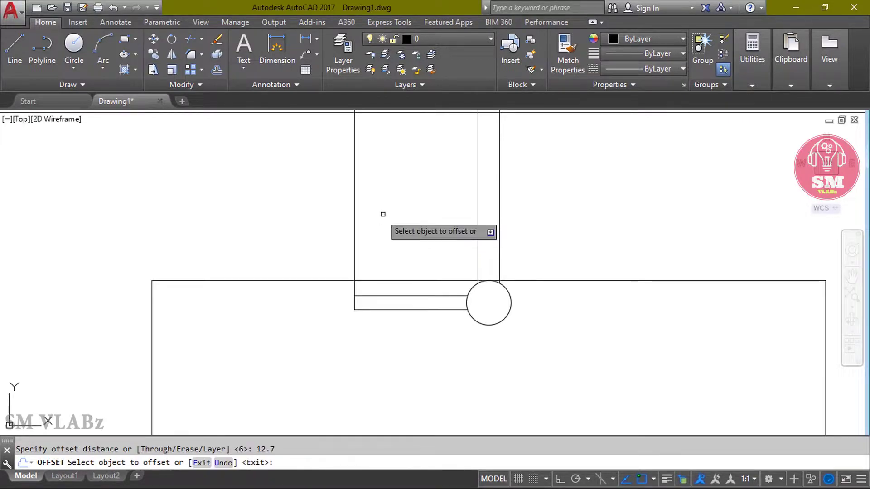
pyautogui.click(355, 216)
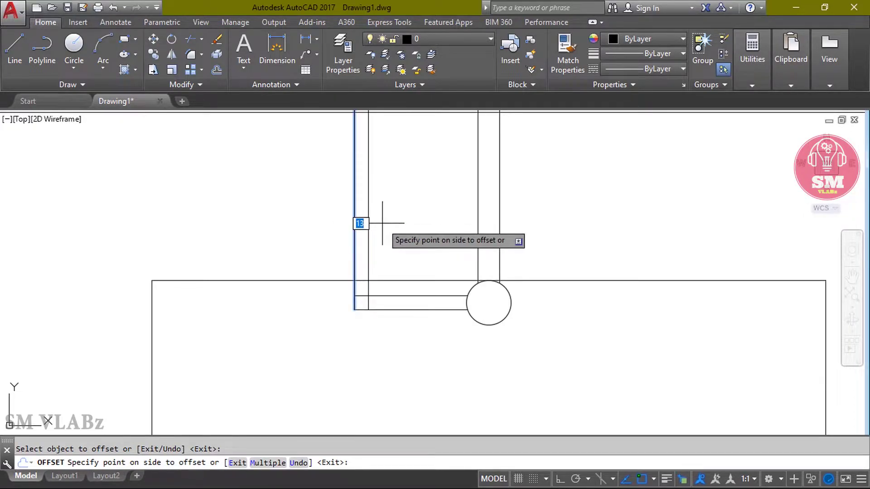
pyautogui.click(382, 222)
pyautogui.press('Escape')
# Step: Trim the stub past the inner corner to form a clean elbow
pyautogui.scroll(2, 366, 316)
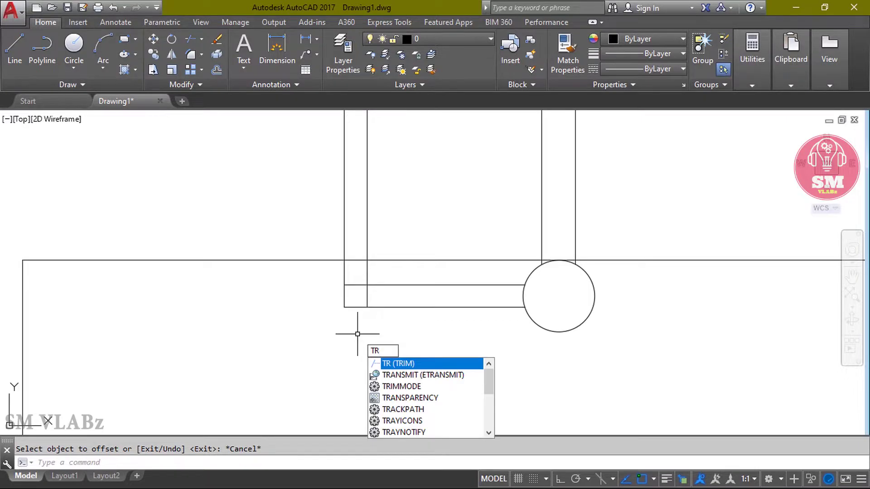
pyautogui.press('Return')
pyautogui.press('Return')
pyautogui.click(360, 285)
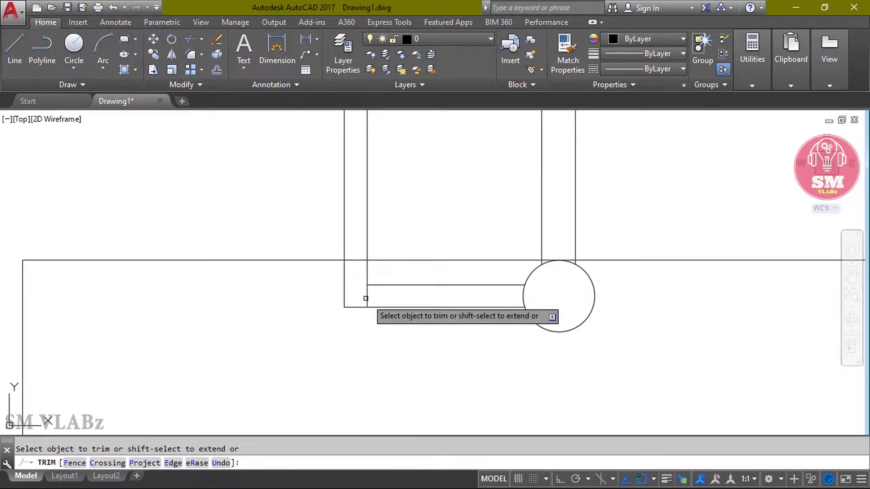
pyautogui.press('Escape')
pyautogui.scroll(2, 448, 284)
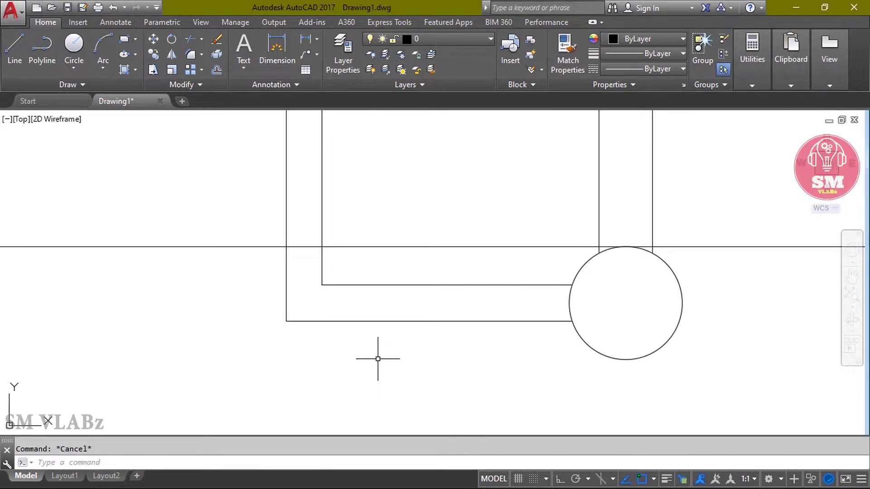
# Step: Fillet the bend's outer and inner bottom-left corners with radius 10
pyautogui.press('Return')
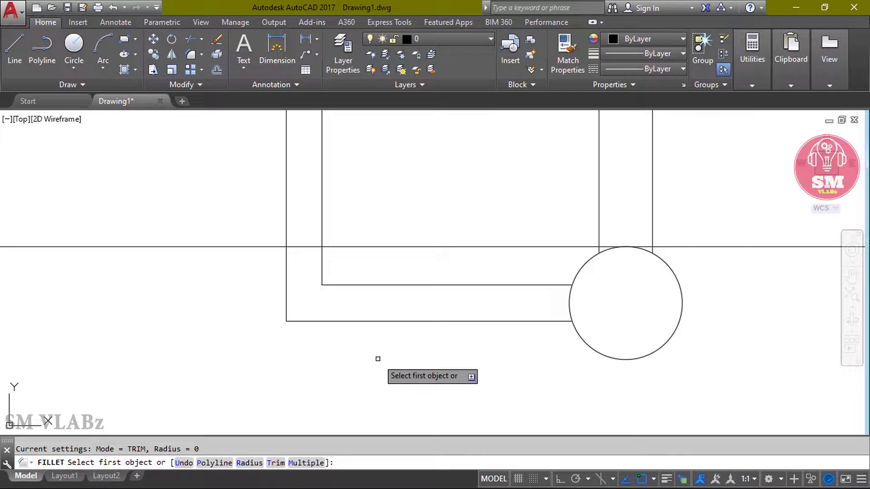
pyautogui.press('Return')
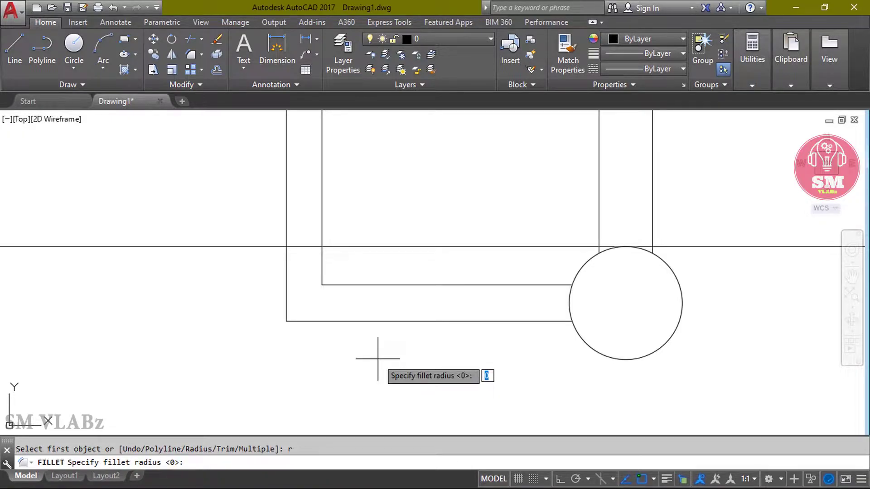
pyautogui.press('Return')
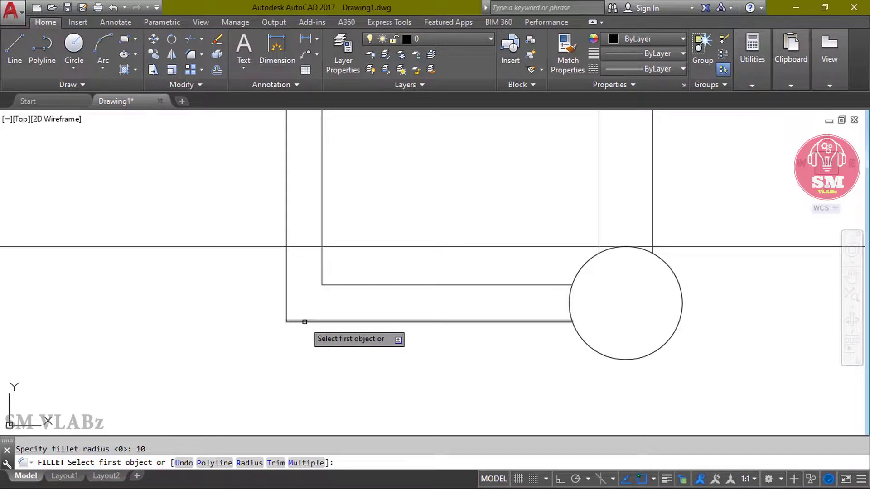
pyautogui.click(300, 321)
pyautogui.click(287, 293)
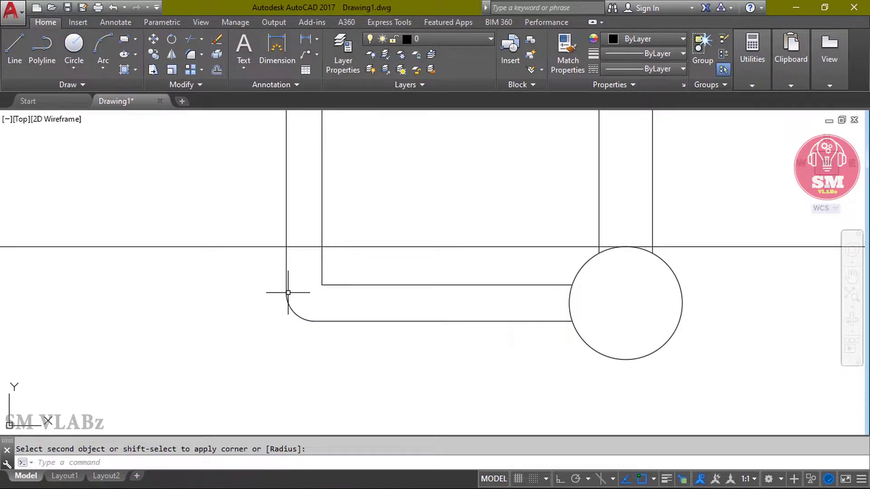
pyautogui.press('Return')
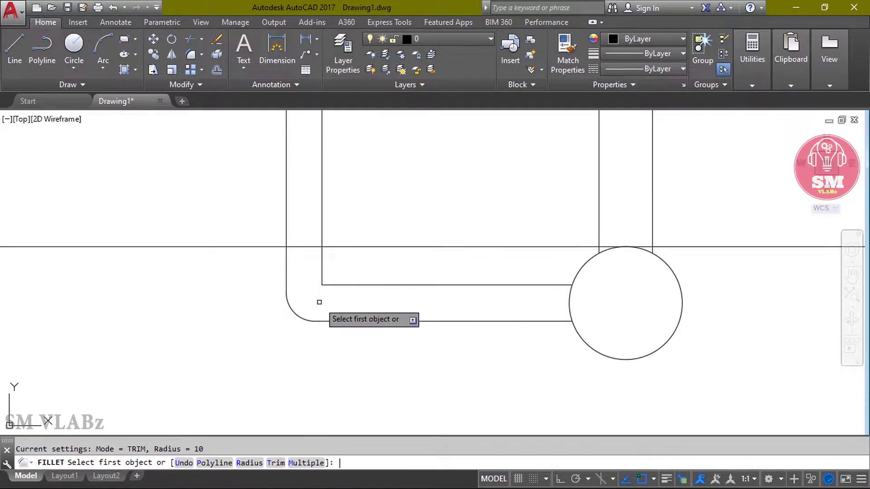
pyautogui.click(339, 285)
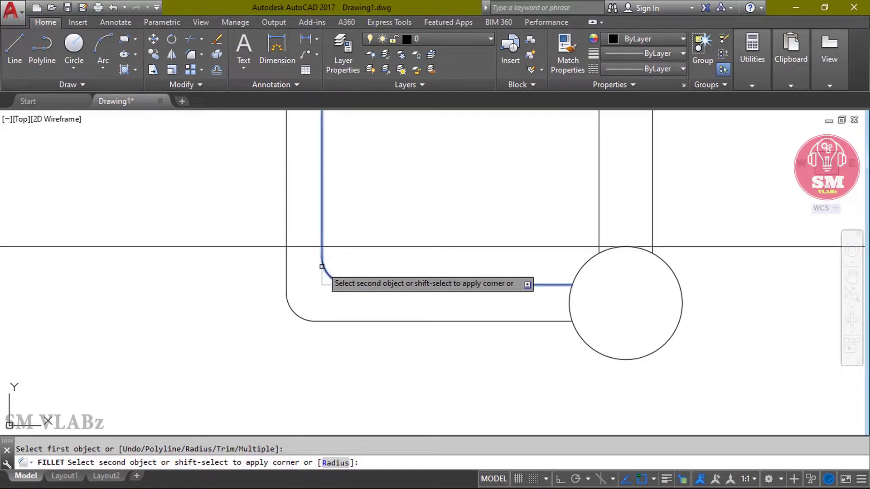
pyautogui.click(322, 268)
pyautogui.press('Escape')
pyautogui.scroll(-10, 289, 339)
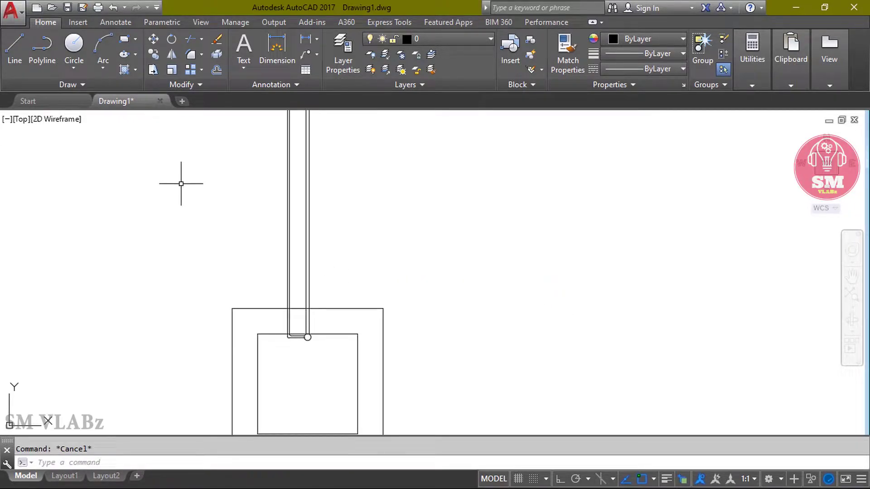
# Step: Draw a thin 300 by 30 rectangle
pyautogui.click(125, 39)
pyautogui.click(386, 167)
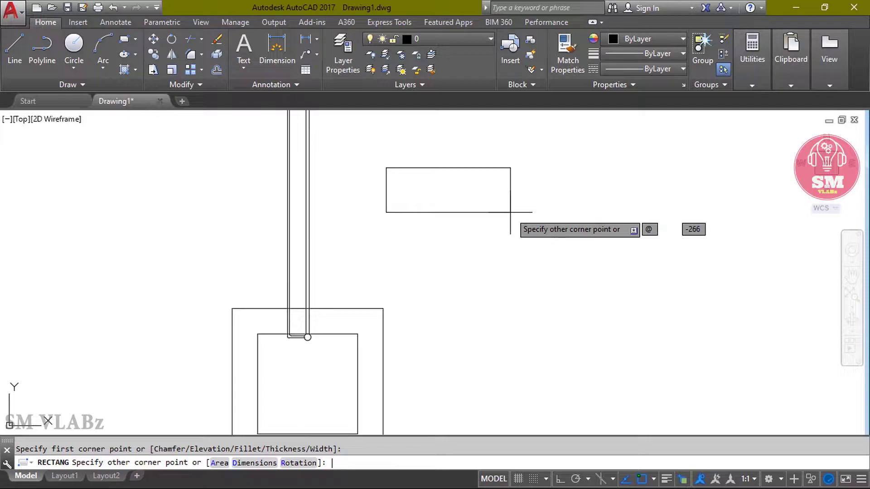
pyautogui.write('300')
pyautogui.press('Tab')
pyautogui.write('3')
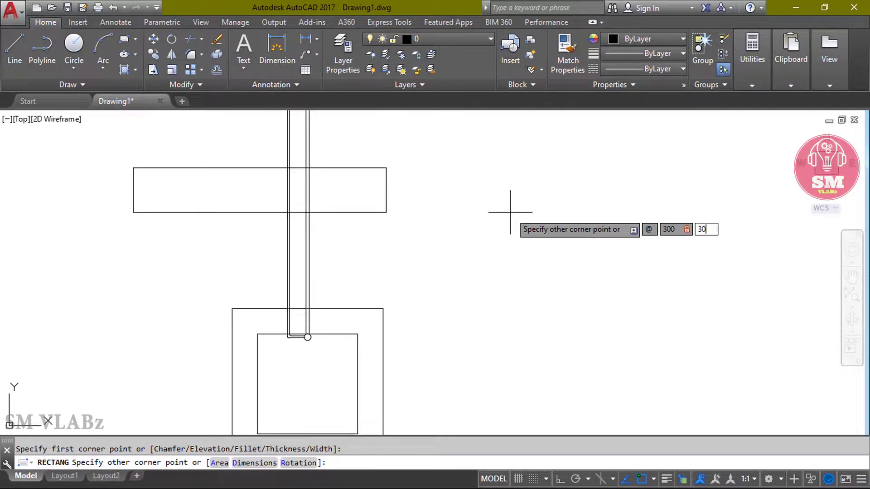
pyautogui.write('0')
pyautogui.press('Return')
pyautogui.scroll(2, 224, 319)
pyautogui.press('Escape')
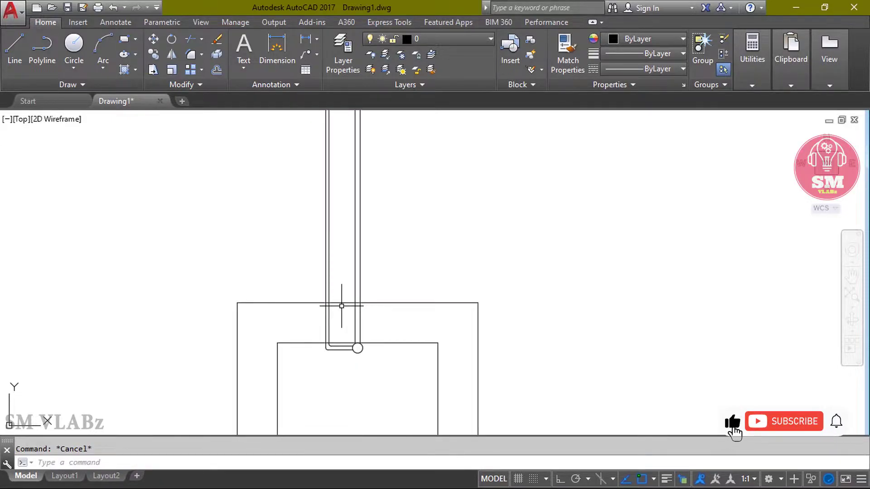
# Step: Draw a 200-long vertical line rising from the pit's top edge
pyautogui.write('l')
pyautogui.press('Return')
pyautogui.click(327, 303)
pyautogui.scroll(3, 326, 303)
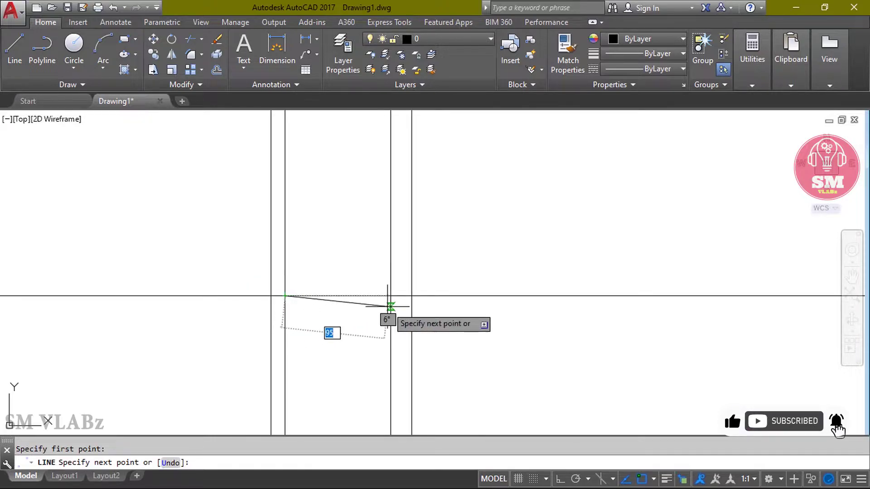
pyautogui.press('Return')
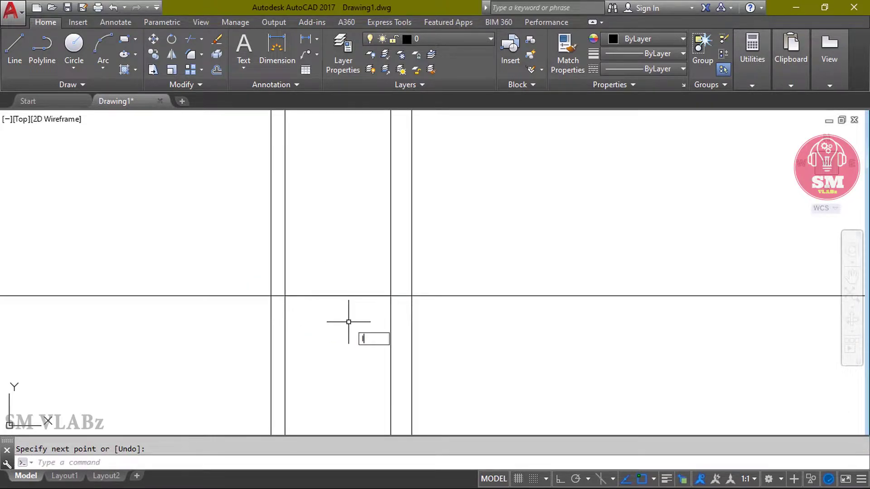
pyautogui.press('Return')
pyautogui.click(337, 297)
pyautogui.scroll(-2, 338, 297)
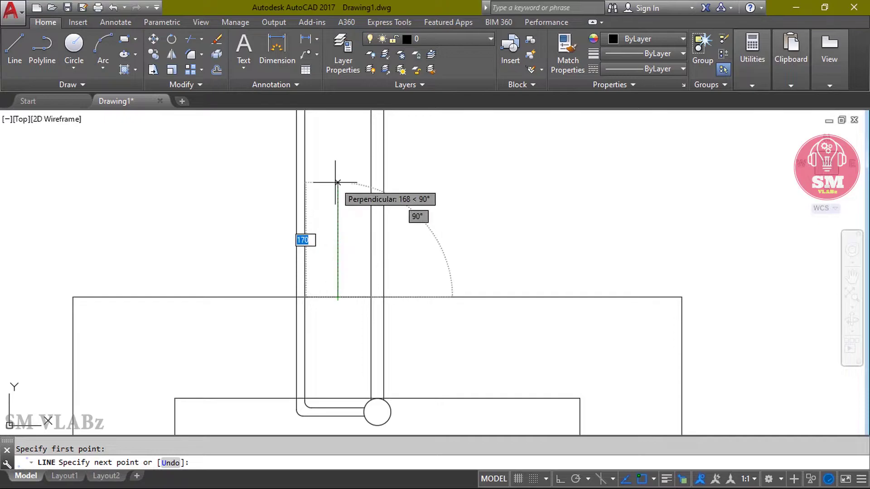
pyautogui.write('200')
pyautogui.press('Return')
pyautogui.press('Return')
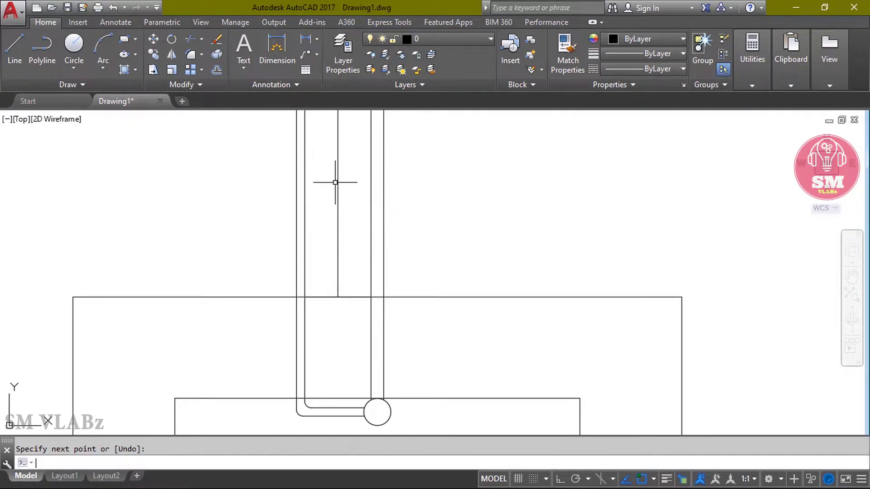
# Step: Window-select the small 300 by 30 rectangle
pyautogui.scroll(-4, 321, 294)
pyautogui.click(476, 200)
pyautogui.press('Escape')
pyautogui.click(512, 187)
# Step: Move the thin rectangle from its bottom midpoint onto the guide line's top end
pyautogui.click(401, 132)
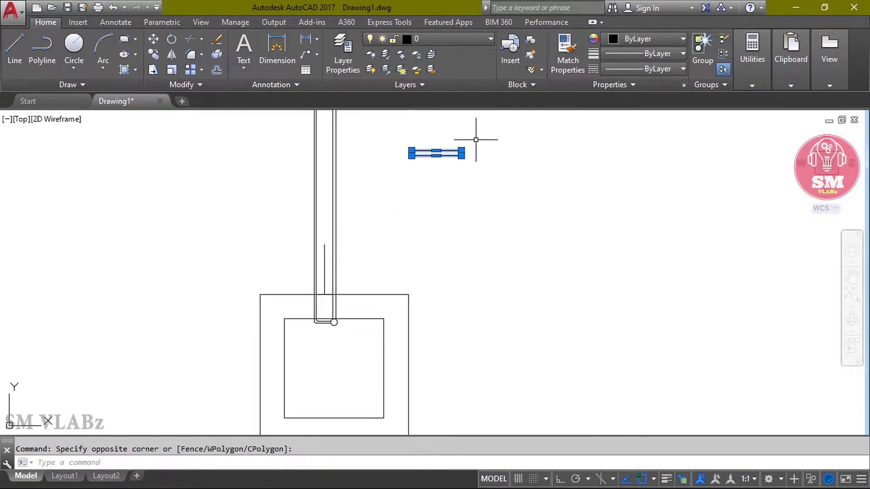
pyautogui.rightClick(494, 142)
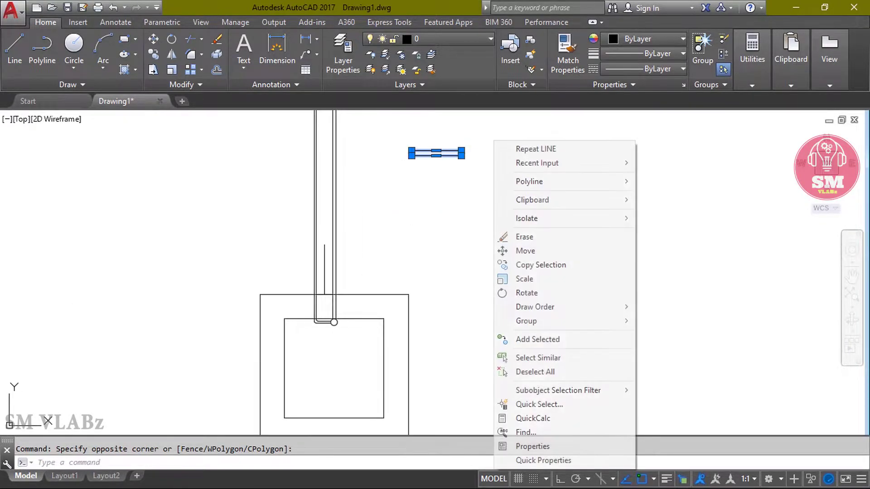
pyautogui.click(512, 250)
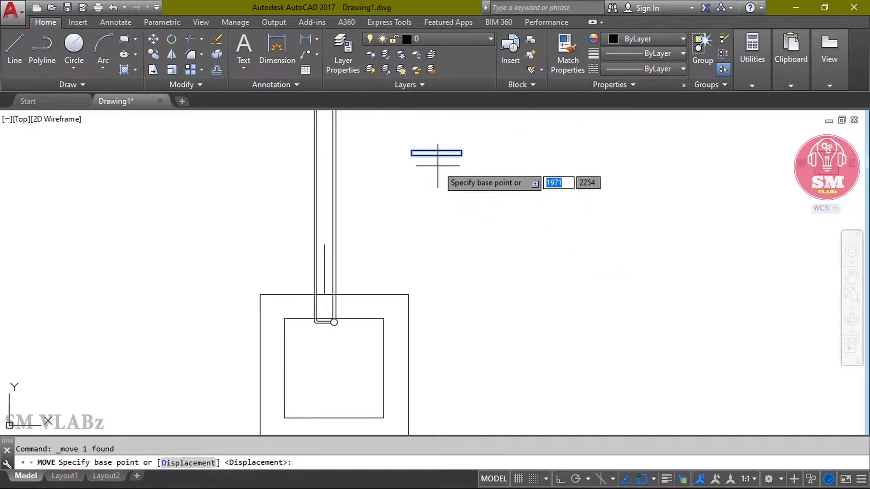
pyautogui.scroll(2, 438, 166)
pyautogui.click(434, 145)
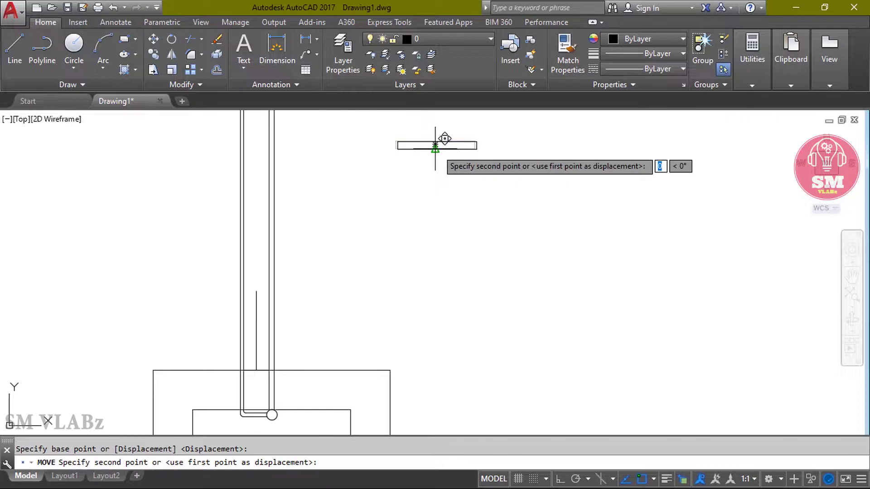
pyautogui.scroll(3, 268, 296)
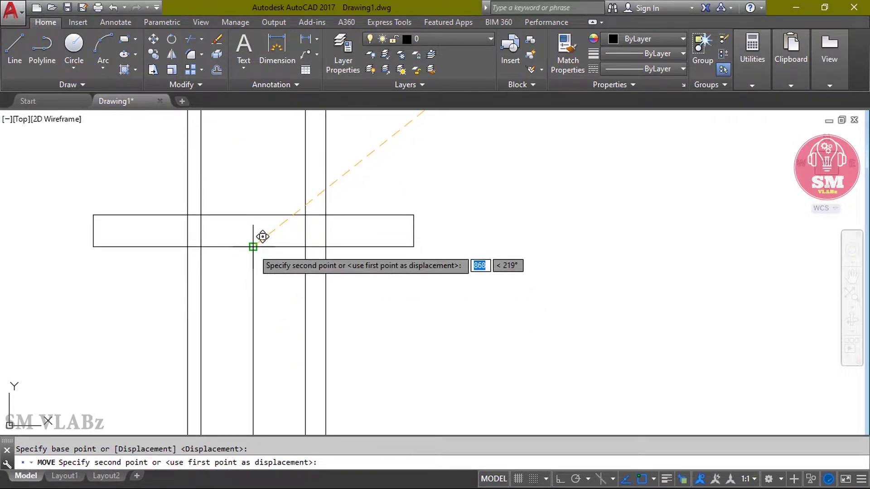
pyautogui.click(263, 236)
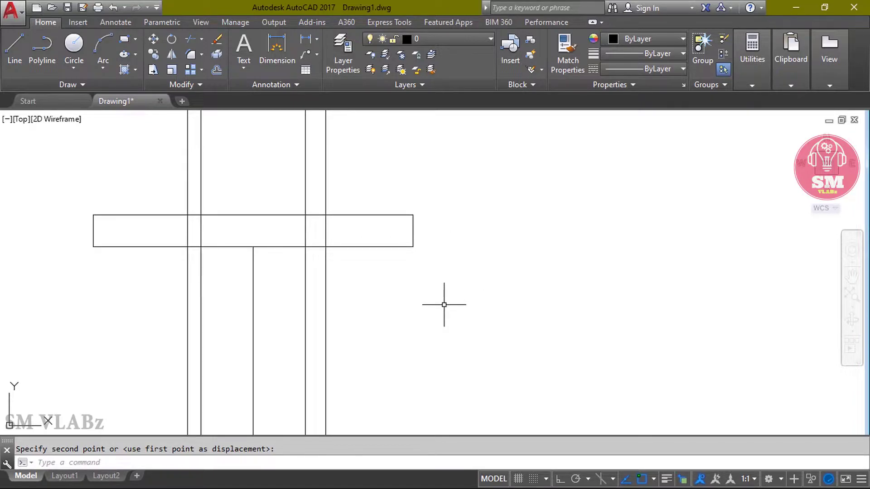
# Step: Erase the short vertical guide line
pyautogui.moveTo(430, 314)
pyautogui.mouseDown(button='middle')
pyautogui.moveTo(466, 238)
pyautogui.moveTo(434, 207)
pyautogui.mouseUp(button='middle')
pyautogui.scroll(-4, 306, 265)
pyautogui.moveTo(299, 272); pyautogui.dragTo(311, 244, button='middle')
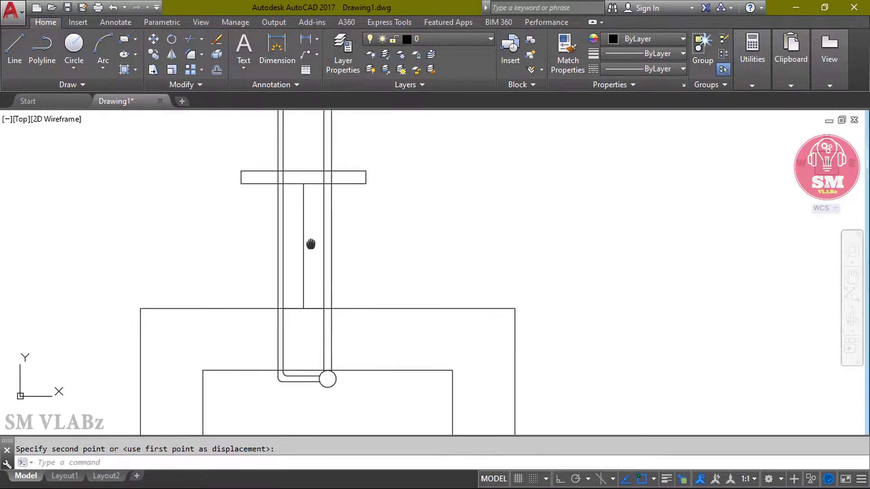
pyautogui.scroll(2, 311, 250)
pyautogui.press('Escape')
pyautogui.press('Delete')
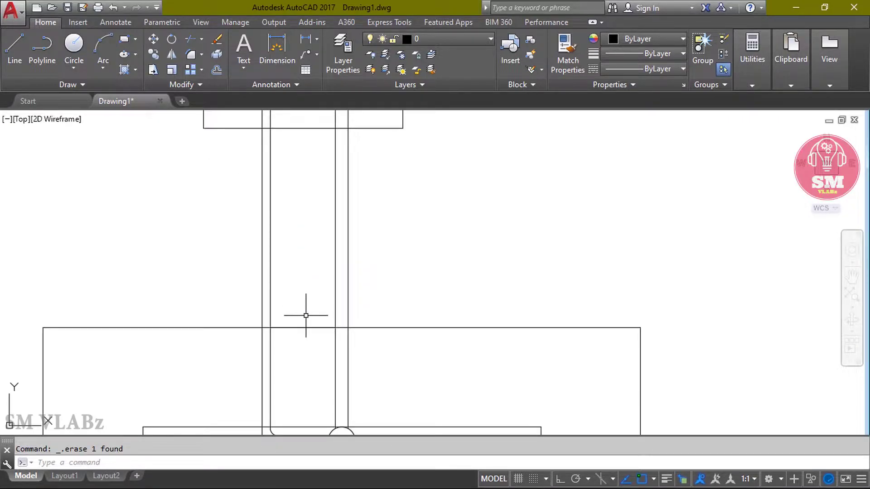
# Step: Trim the pipe's vertical lines inside the thin rectangle
pyautogui.moveTo(335, 151); pyautogui.dragTo(356, 270, button='middle')
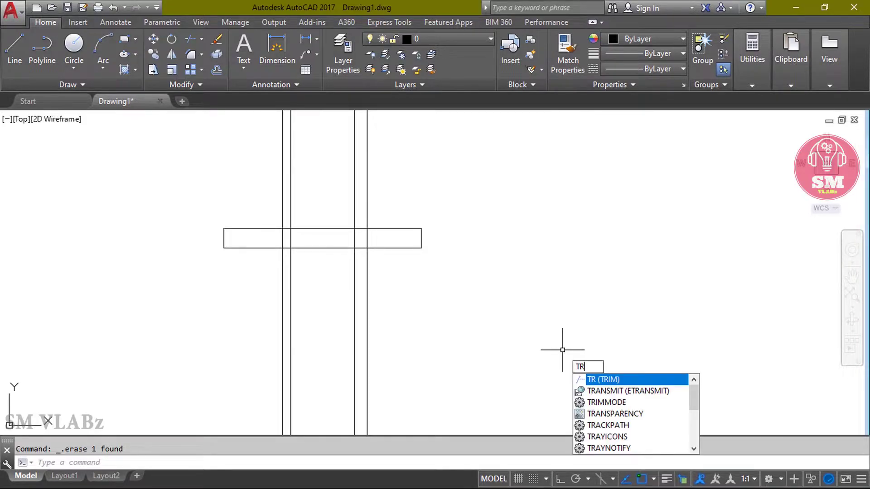
pyautogui.press('Return')
pyautogui.press('Return')
pyautogui.click(375, 240)
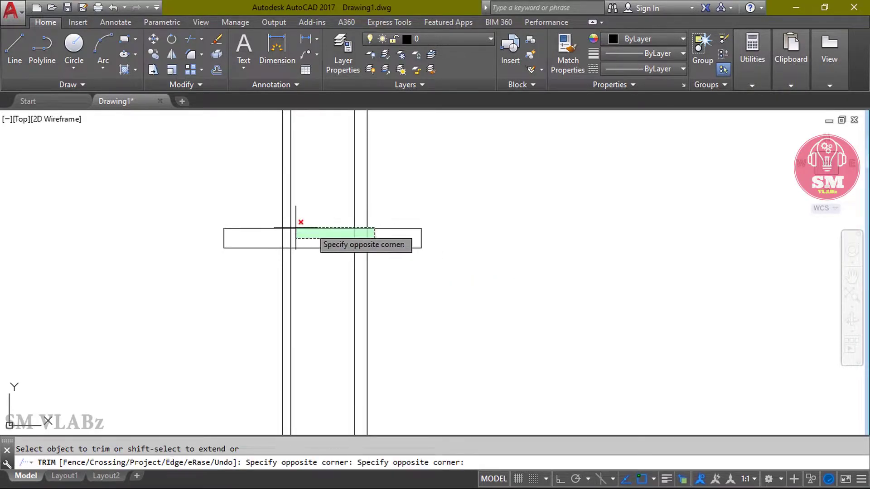
pyautogui.click(278, 227)
# Step: Delete the stray leftover line
pyautogui.press('Escape')
pyautogui.scroll(-3, 503, 293)
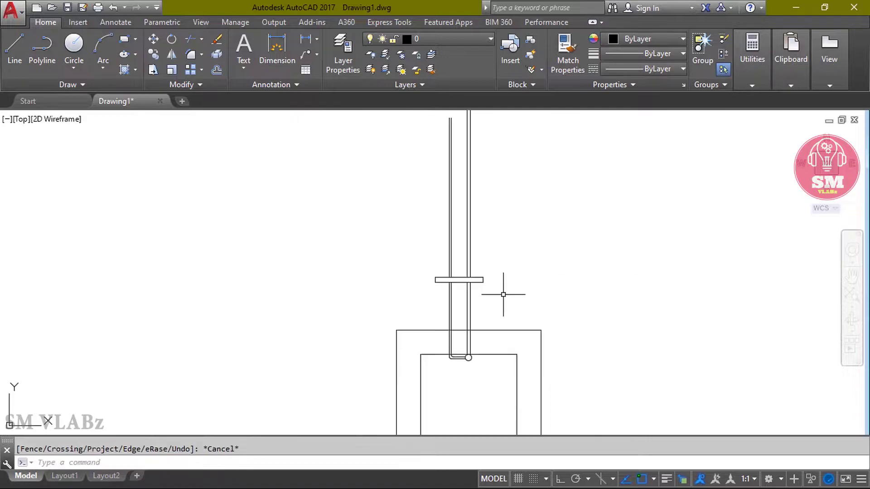
pyautogui.click(454, 252)
pyautogui.press('Delete')
pyautogui.scroll(4, 454, 252)
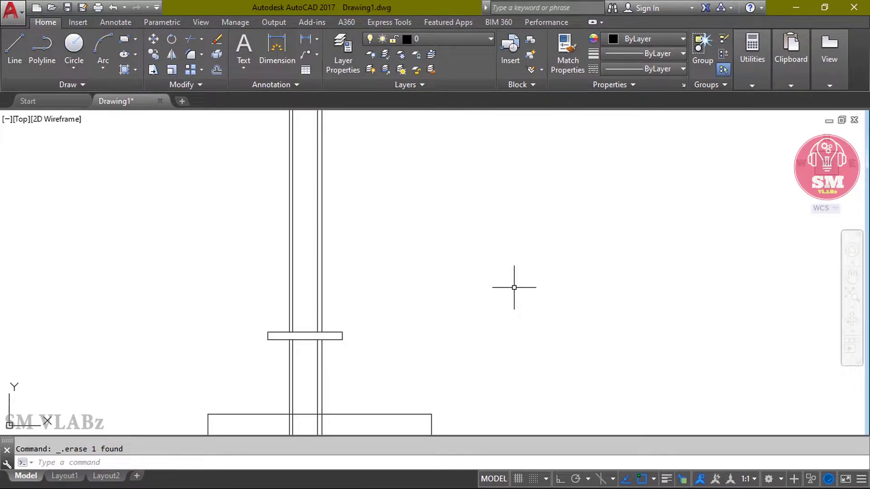
# Step: Draw a horizontal cross line from the right pipe wall to the left wall
pyautogui.write('l')
pyautogui.press('Return')
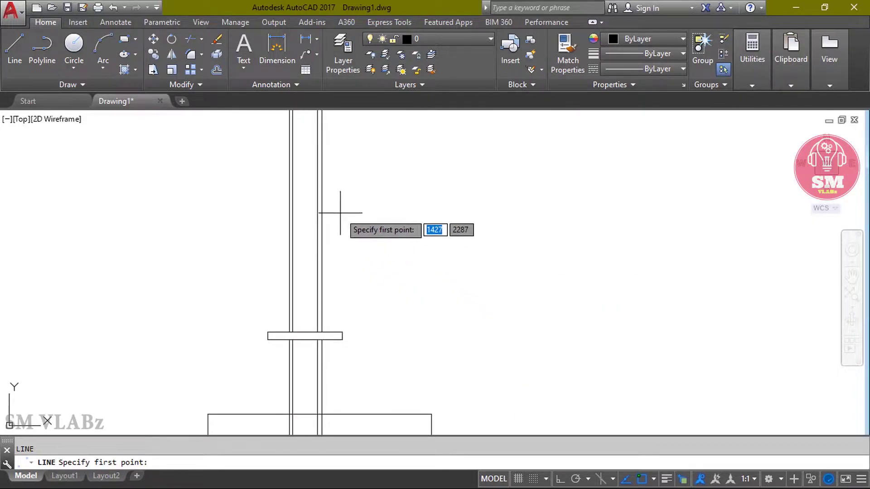
pyautogui.click(321, 190)
pyautogui.scroll(3, 288, 188)
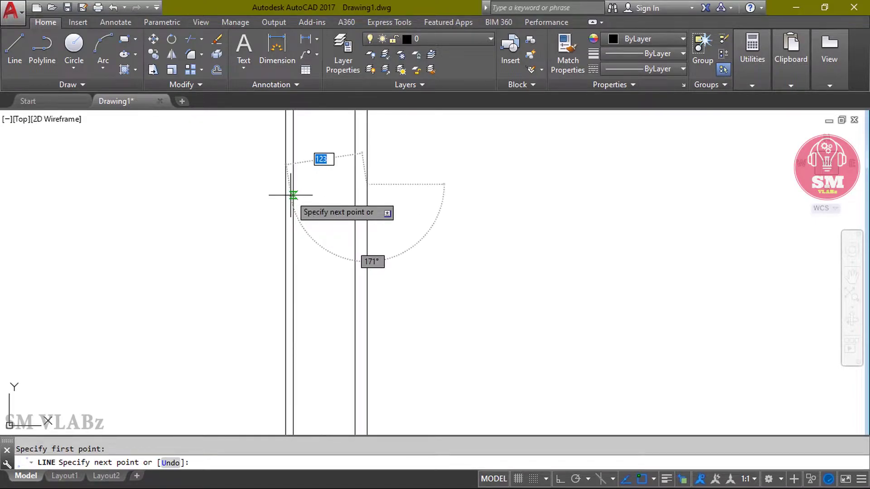
pyautogui.click(290, 184)
pyautogui.press('Return')
pyautogui.moveTo(474, 238); pyautogui.dragTo(514, 259, button='middle')
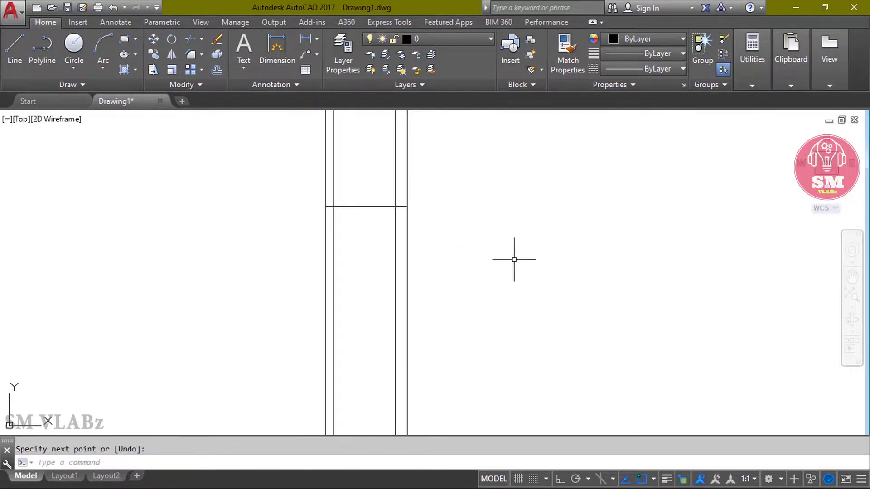
# Step: Offset the cross line 30 units downward
pyautogui.write('o')
pyautogui.press('Return')
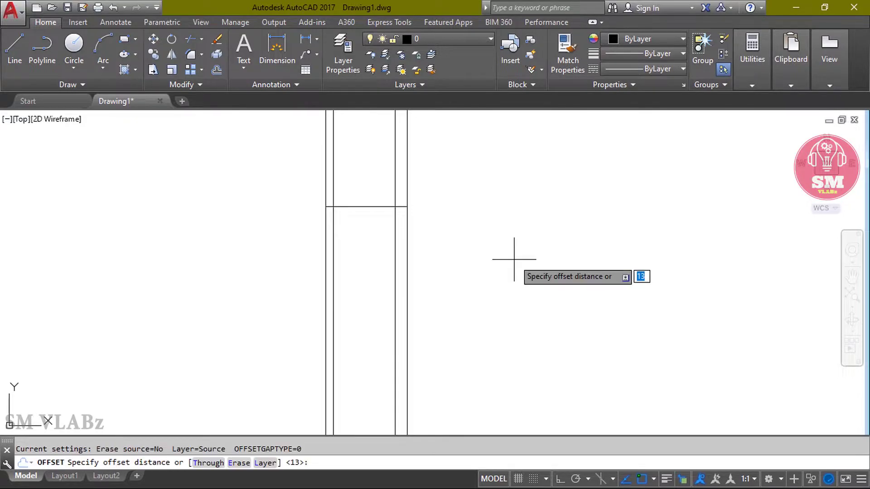
pyautogui.write('30')
pyautogui.press('Return')
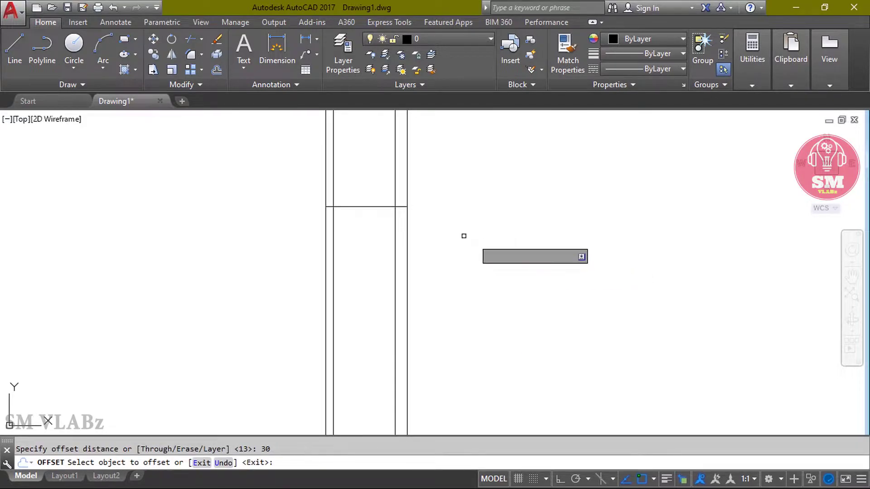
pyautogui.click(367, 207)
pyautogui.click(365, 231)
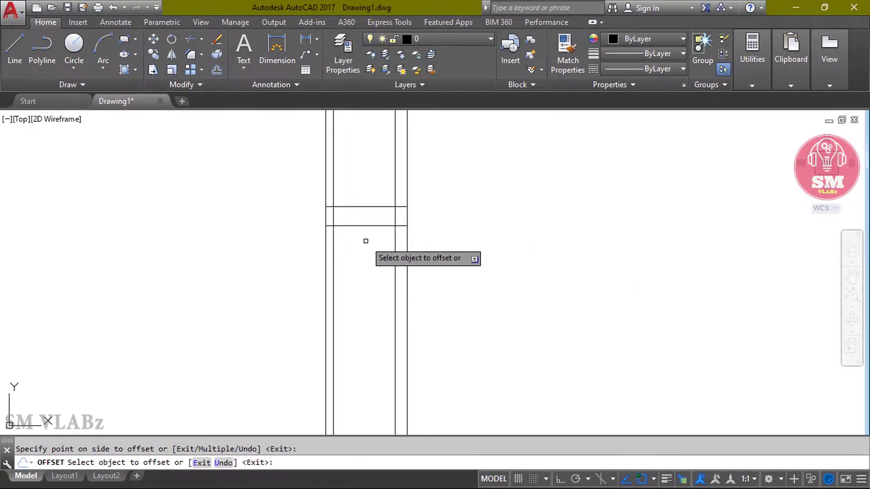
pyautogui.press('Escape')
pyautogui.scroll(4, 389, 224)
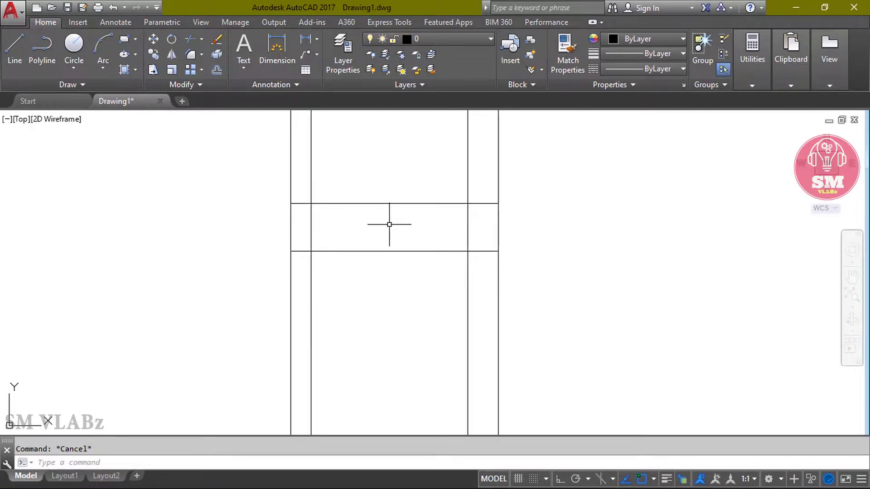
# Step: Trim the wall segments lying between the two cross lines
pyautogui.press('Return')
pyautogui.press('Return')
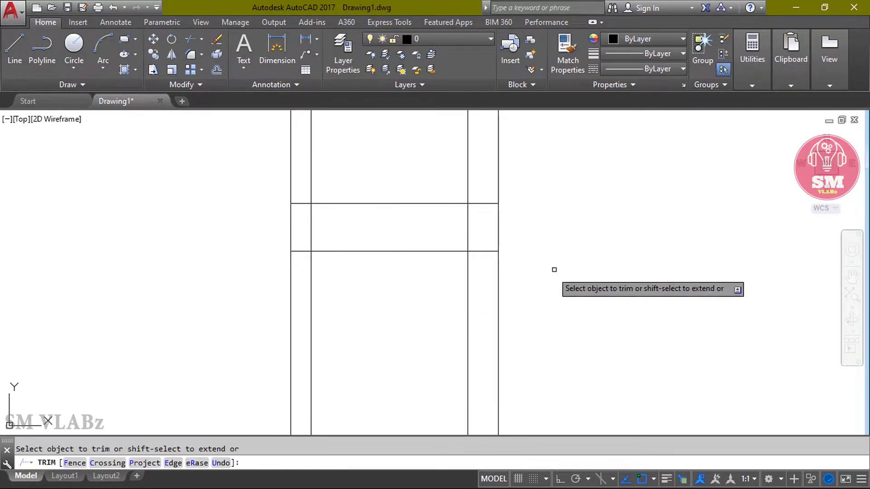
pyautogui.click(556, 232)
pyautogui.click(287, 223)
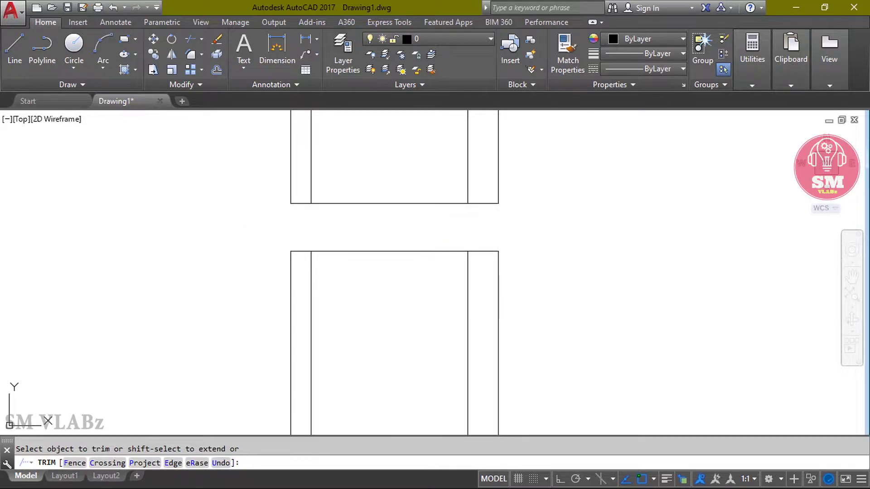
pyautogui.press('Escape')
pyautogui.click(416, 293)
# Step: Delete both horizontal cross lines
pyautogui.click(374, 176)
pyautogui.press('Delete')
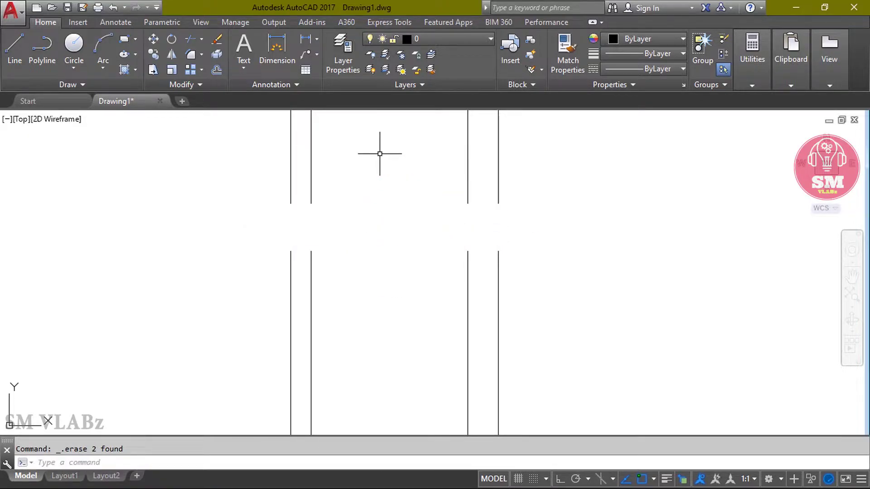
pyautogui.click(391, 22)
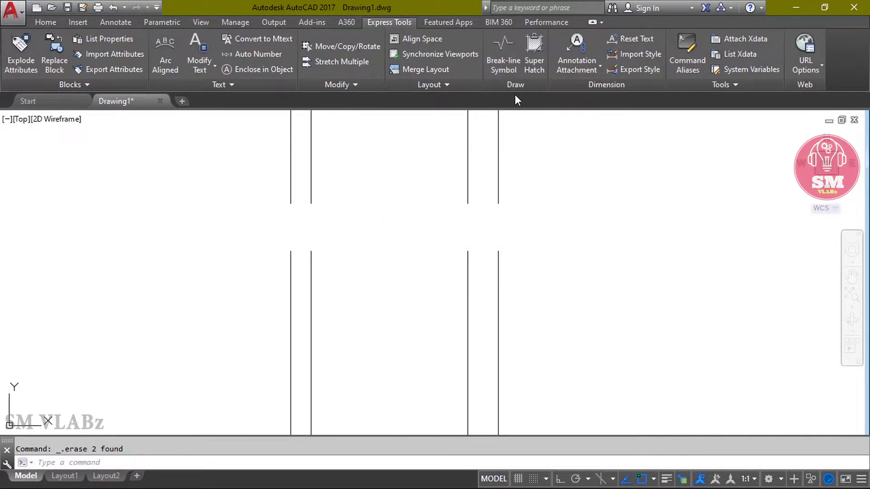
# Step: Insert a break-line symbol across the gap's top edge with the zigzag at its midpoint
pyautogui.click(503, 57)
pyautogui.click(290, 202)
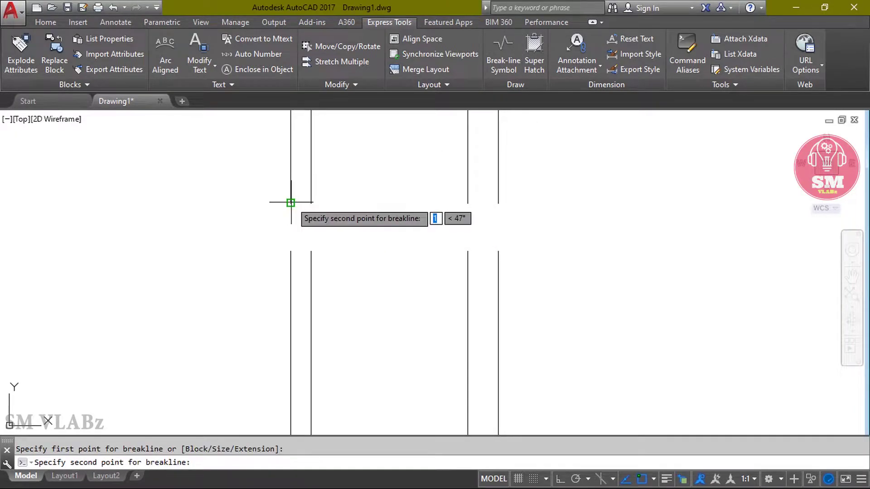
pyautogui.click(498, 202)
pyautogui.scroll(5, 401, 203)
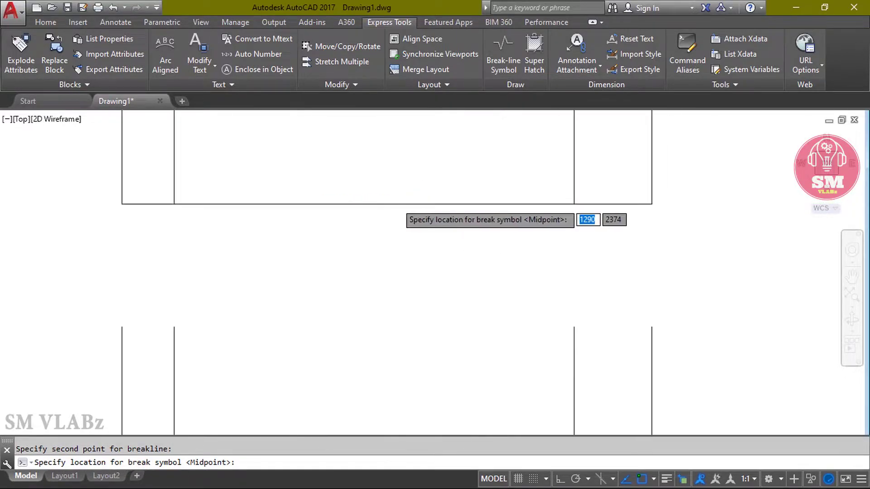
pyautogui.click(368, 207)
pyautogui.scroll(-2, 422, 241)
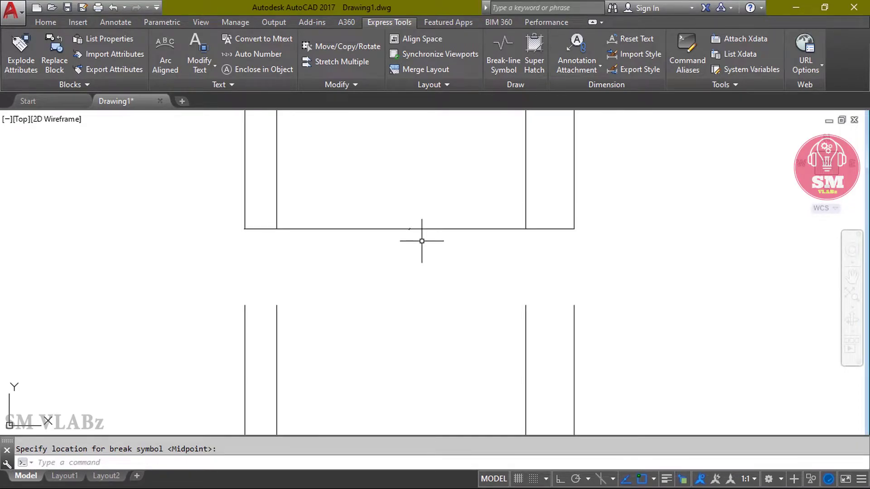
pyautogui.press('Escape')
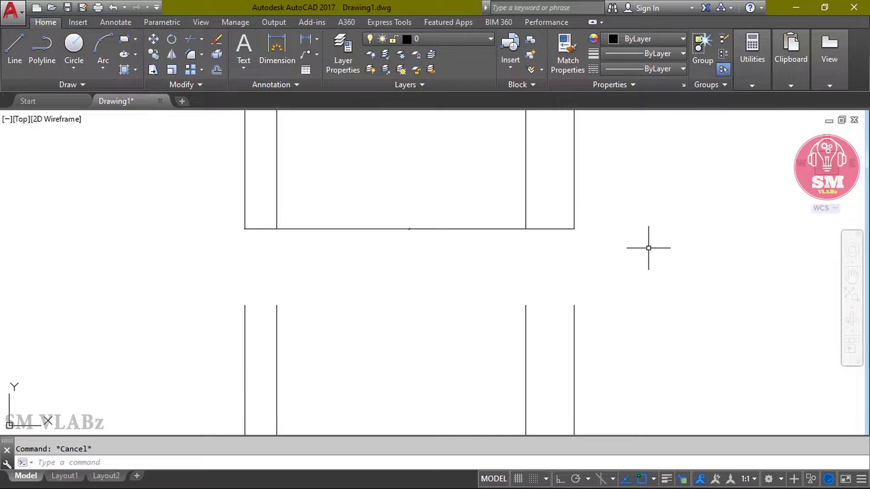
# Step: Scale the break line up about its midpoint so the zigzag stands out
pyautogui.write('site c')
pyautogui.press('Return')
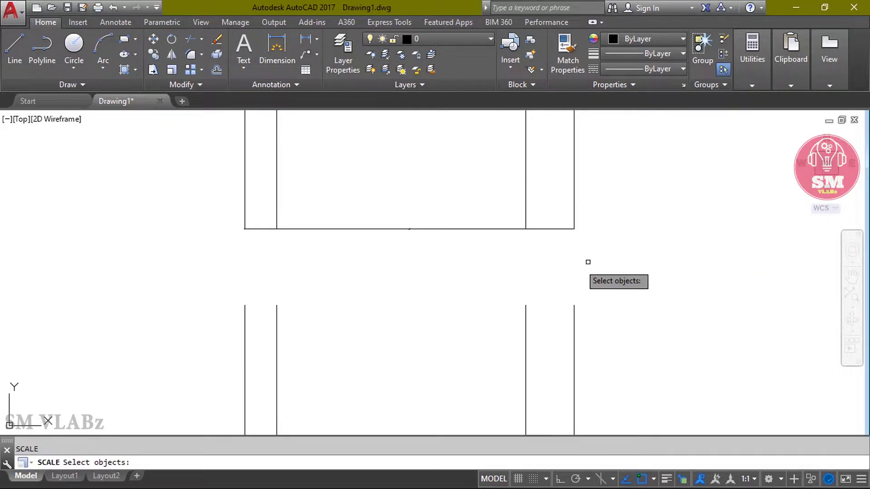
pyautogui.click(445, 257)
pyautogui.click(396, 206)
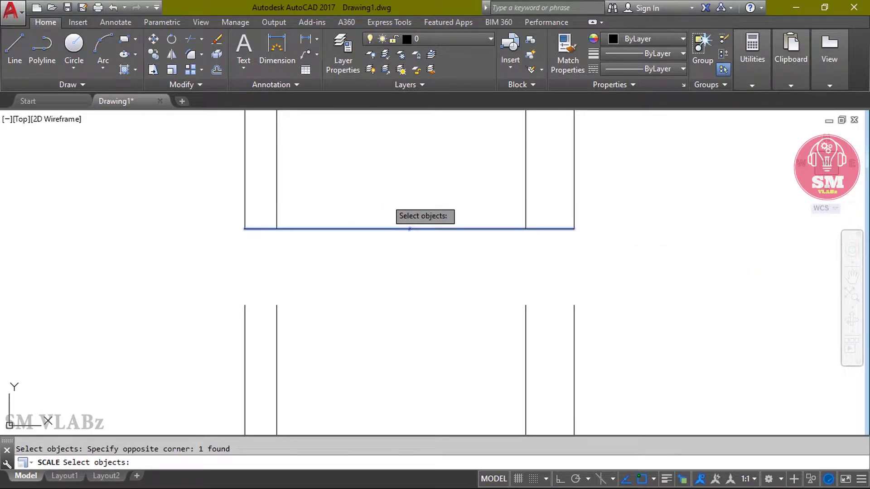
pyautogui.press('Return')
pyautogui.scroll(5, 452, 200)
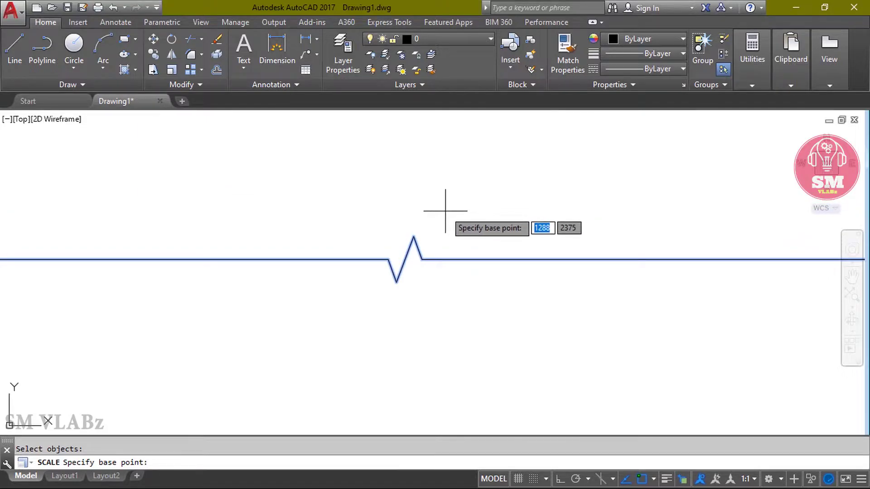
pyautogui.click(406, 259)
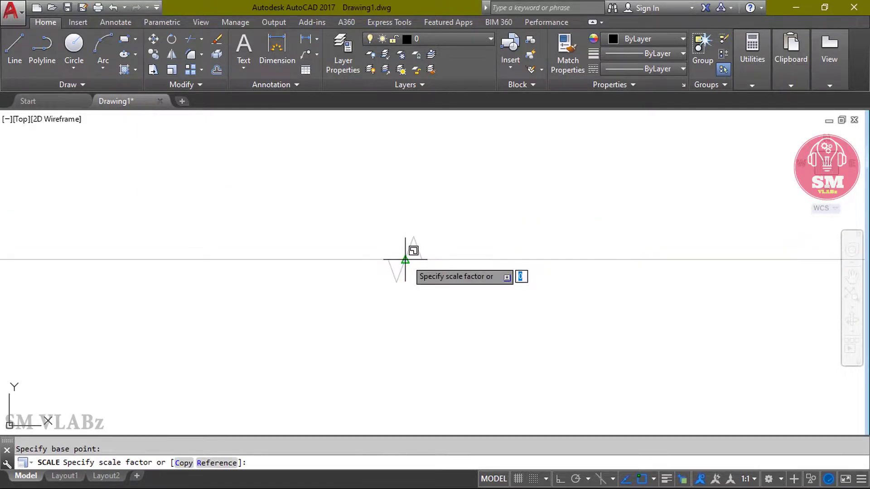
pyautogui.click(401, 403)
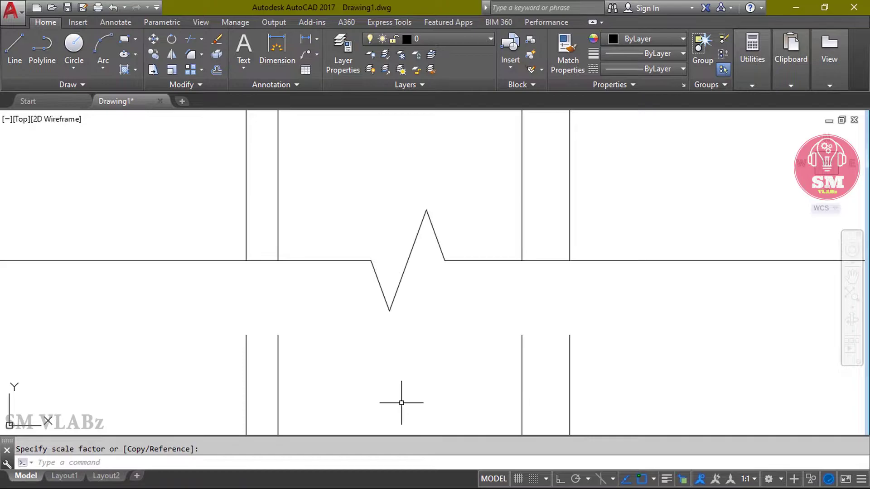
pyautogui.scroll(-4, 380, 359)
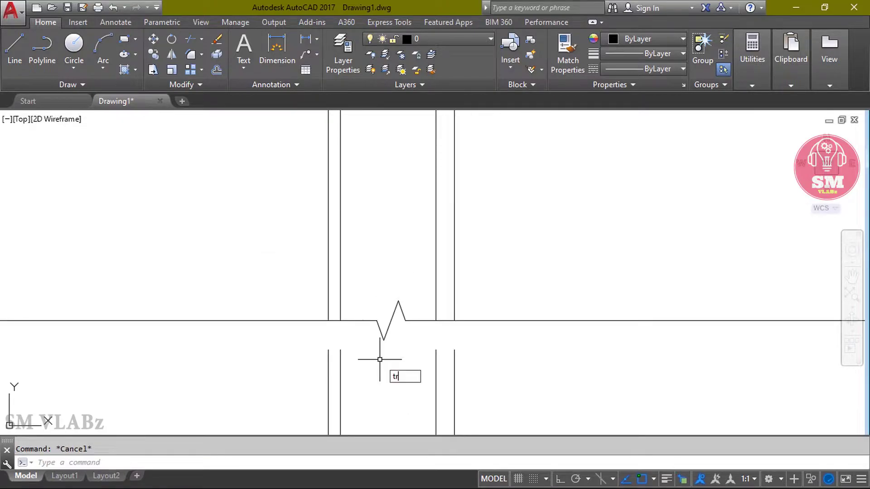
# Step: Trim the break line's ends extending beyond both outer walls
pyautogui.press('Return')
pyautogui.press('Return')
pyautogui.moveTo(248, 334); pyautogui.dragTo(204, 301)
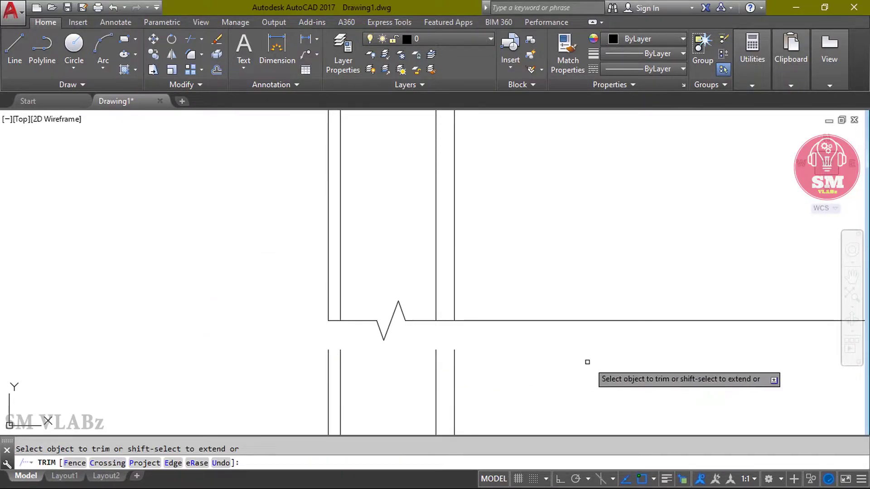
pyautogui.moveTo(625, 358); pyautogui.dragTo(569, 279)
pyautogui.press('Escape')
# Step: Copy the break line from its right end down to the gap's bottom edge
pyautogui.moveTo(423, 332); pyautogui.dragTo(444, 259, button='middle')
pyautogui.click(442, 263)
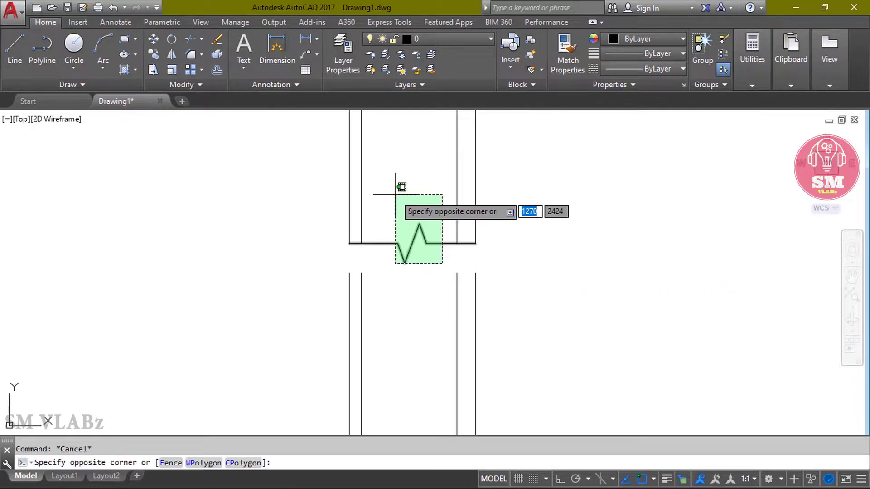
pyautogui.click(395, 195)
pyautogui.rightClick(395, 195)
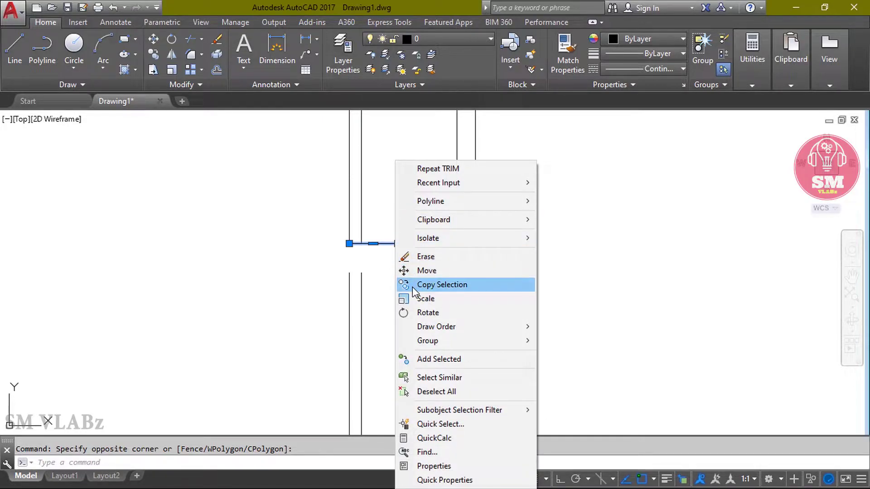
pyautogui.click(435, 284)
pyautogui.click(475, 243)
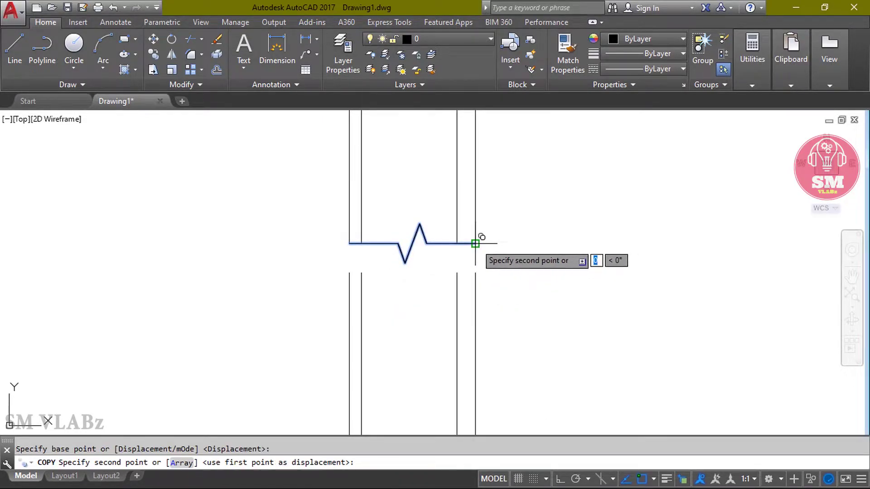
pyautogui.click(475, 273)
pyautogui.press('Escape')
pyautogui.scroll(4, 370, 288)
pyautogui.scroll(-2, 370, 288)
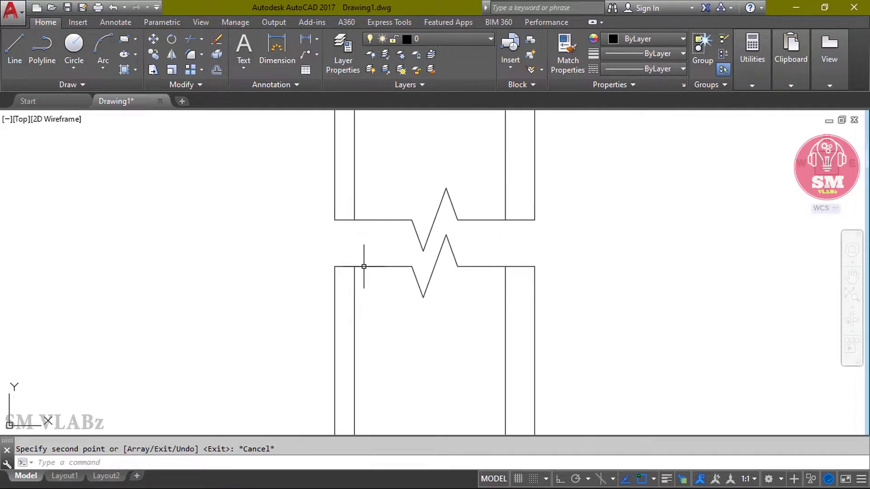
# Step: Stretch the left ends of both zigzag lines outward past the left wall
pyautogui.click(388, 221)
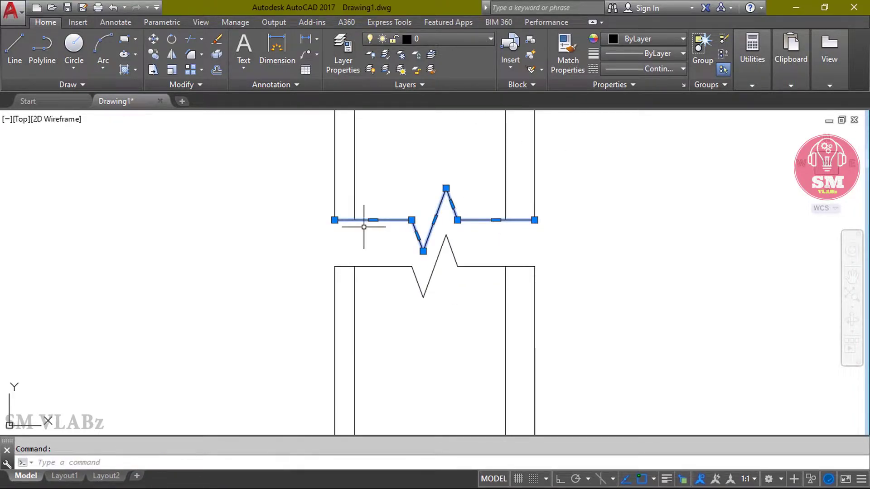
pyautogui.click(335, 219)
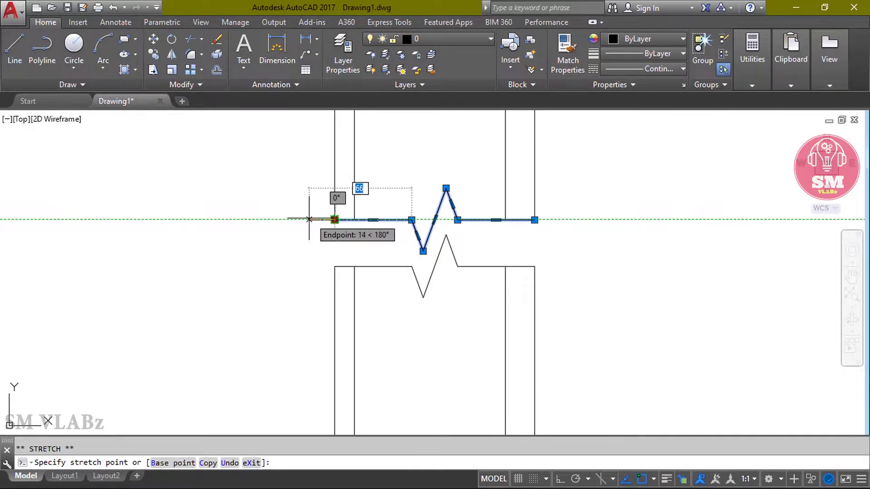
pyautogui.click(309, 219)
pyautogui.press('Escape')
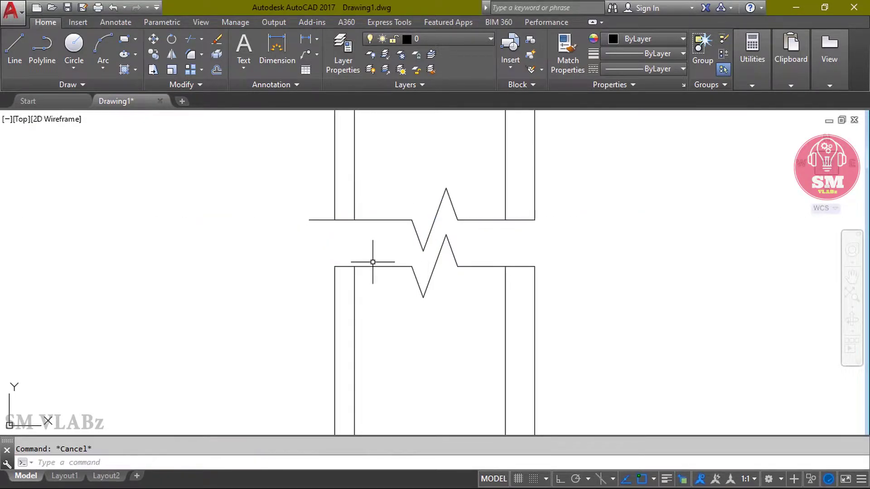
pyautogui.click(372, 265)
pyautogui.click(334, 266)
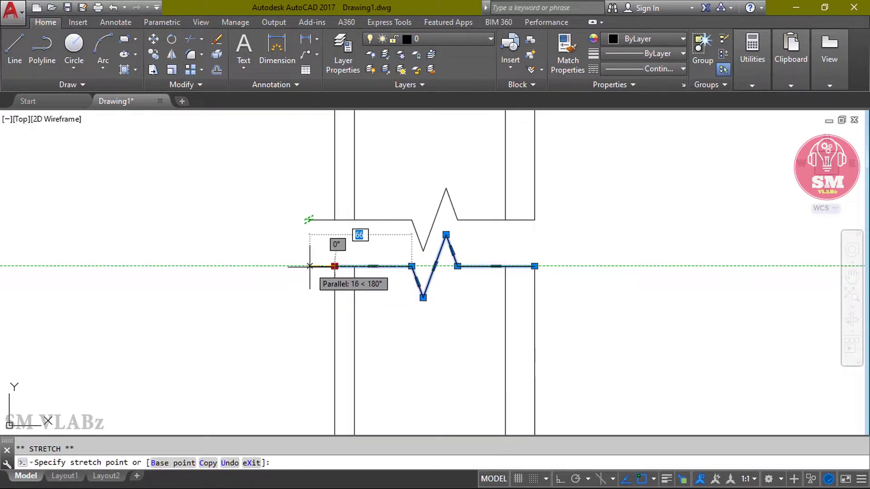
pyautogui.click(310, 266)
pyautogui.press('Return')
pyautogui.press('Escape')
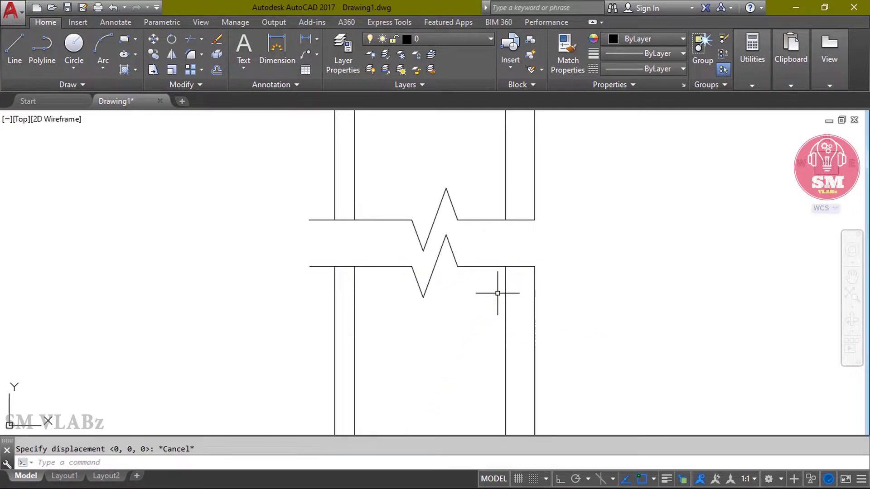
# Step: Stretch the right ends of both zigzag lines past the pipe's right outer wall
pyautogui.click(528, 266)
pyautogui.click(535, 265)
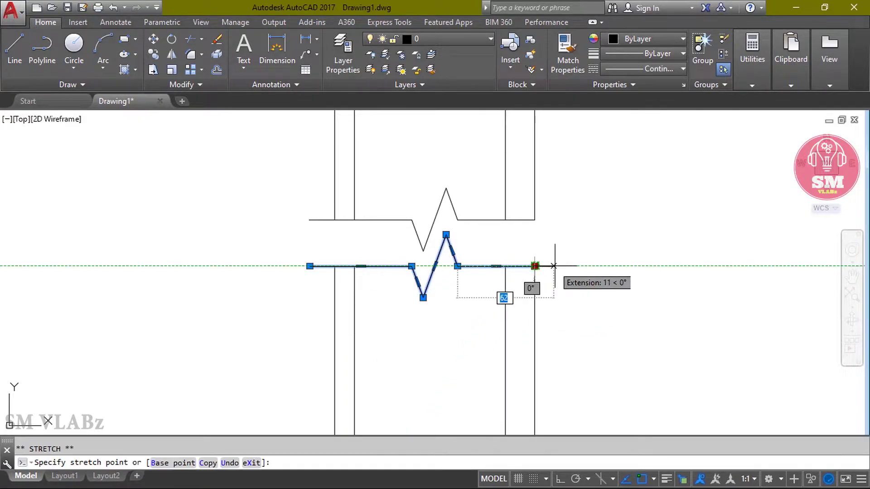
pyautogui.click(562, 266)
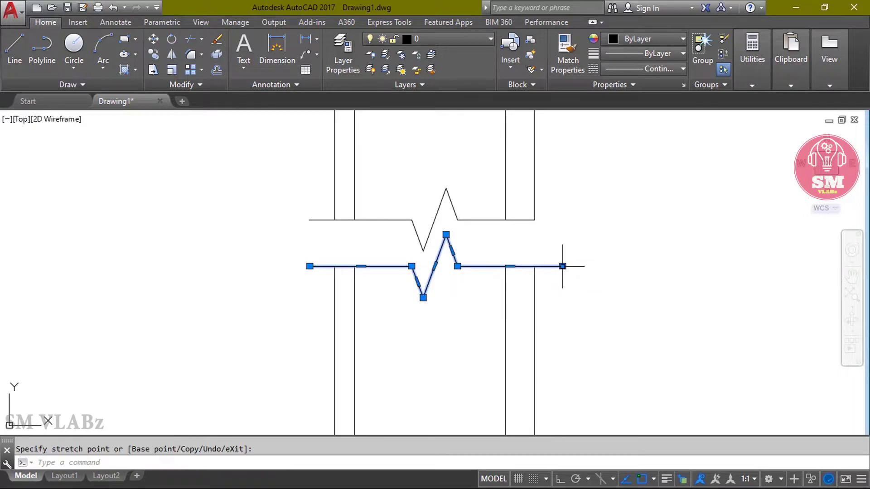
pyautogui.press('Return')
pyautogui.press('Escape')
pyautogui.click(528, 219)
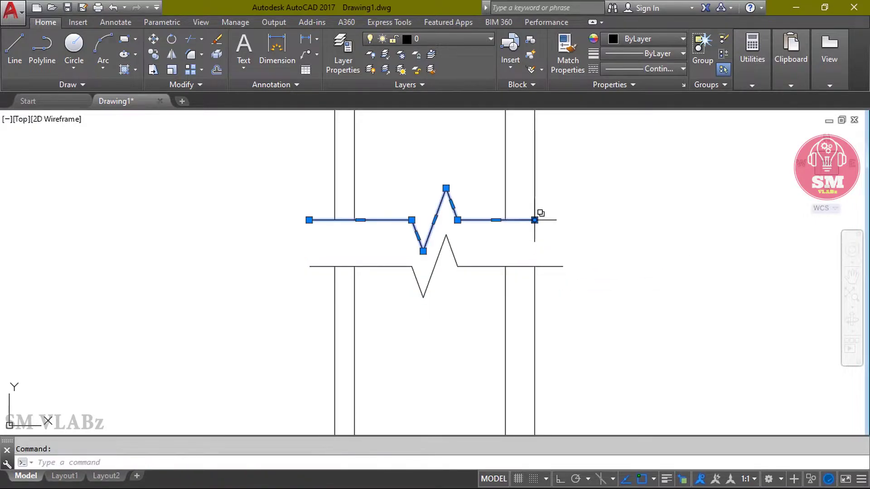
pyautogui.click(534, 219)
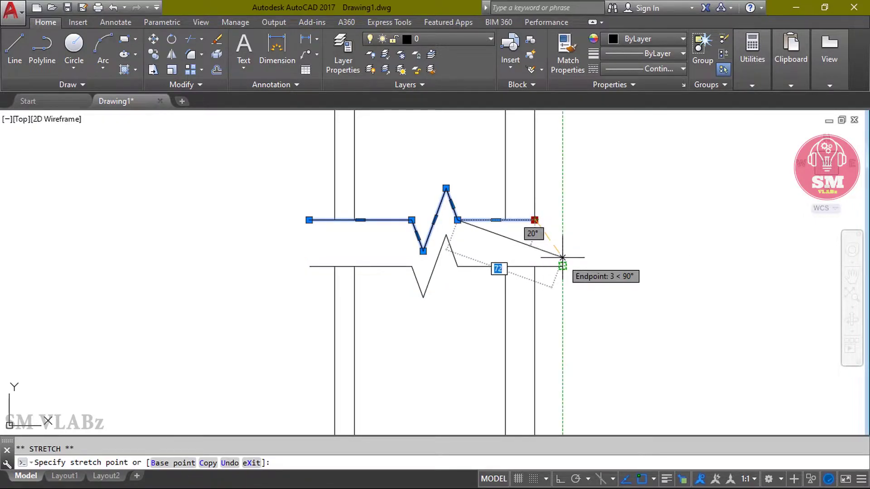
pyautogui.click(562, 219)
pyautogui.click(561, 219)
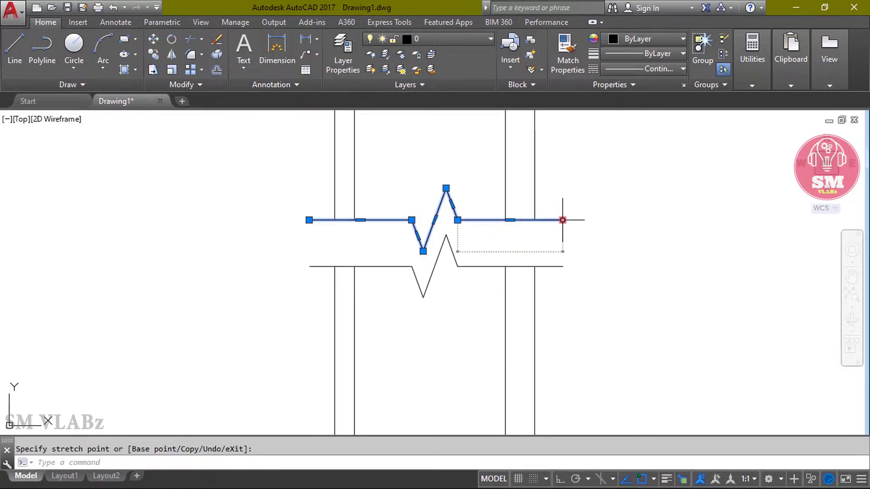
pyautogui.press('Escape')
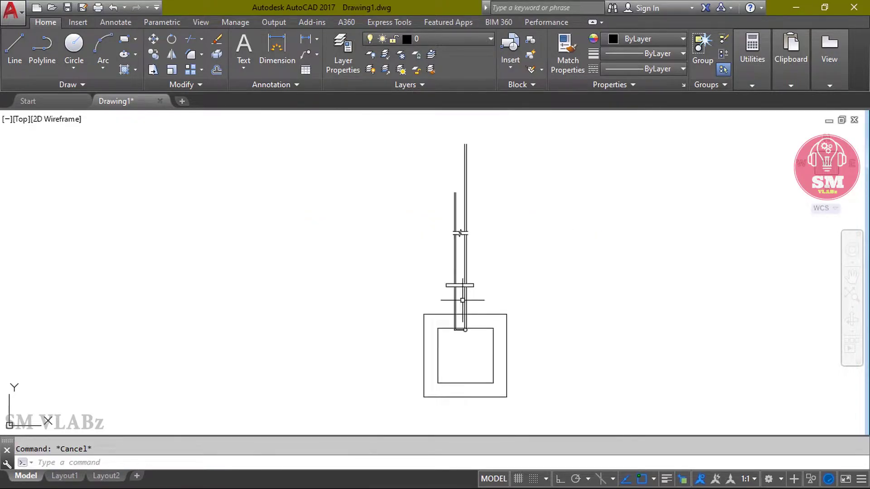
pyautogui.scroll(7, 462, 300)
# Step: Cap the top of the two vertical strip lines with a short line
pyautogui.scroll(-2, 463, 330)
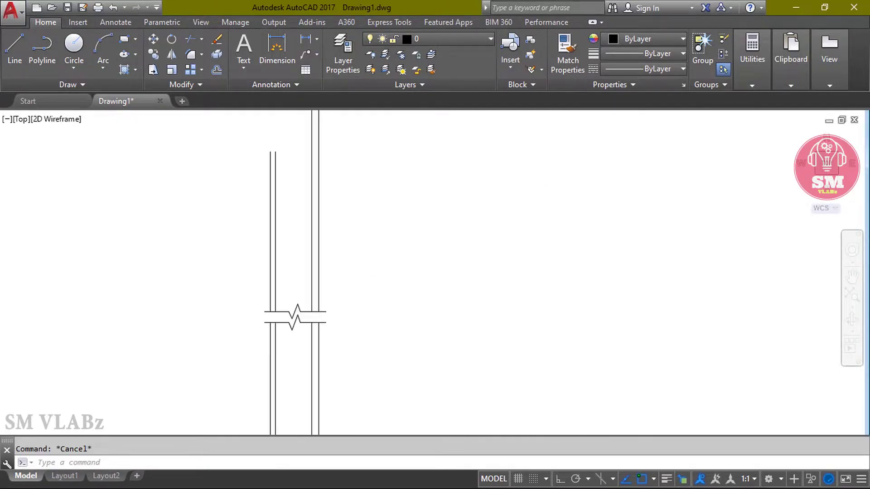
pyautogui.scroll(-2, 369, 359)
pyautogui.scroll(4, 340, 204)
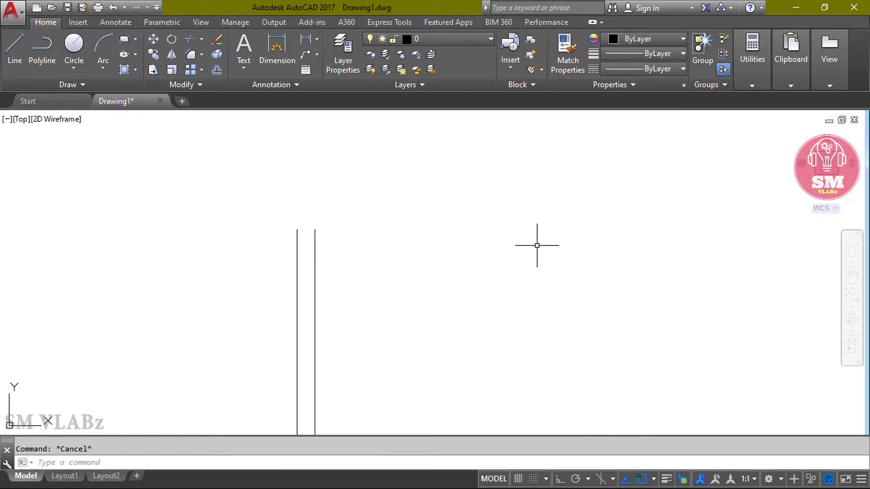
pyautogui.write('L')
pyautogui.press('Return')
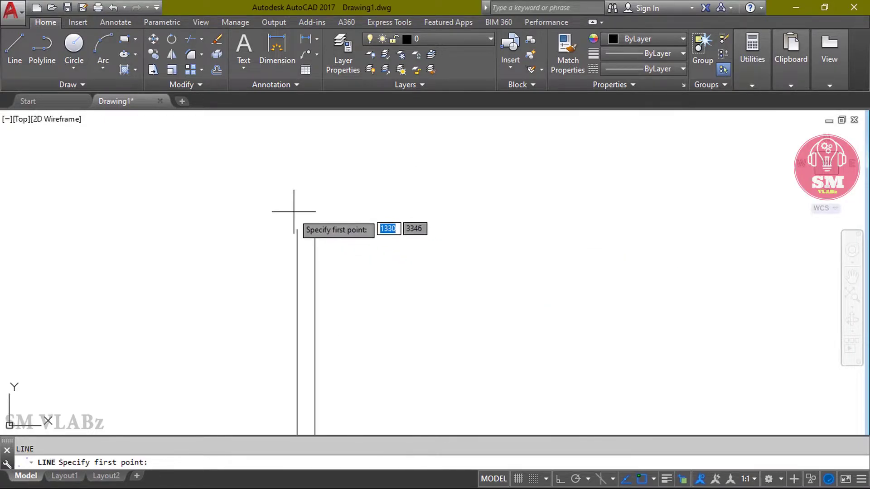
pyautogui.click(296, 229)
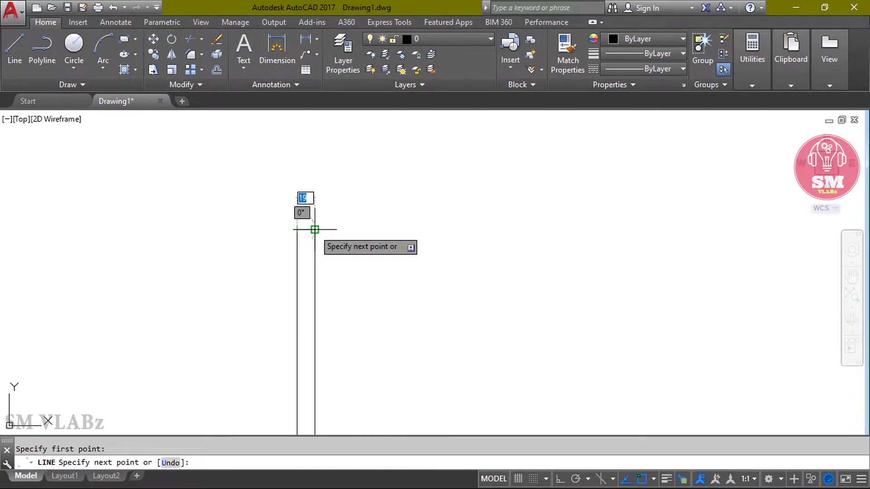
pyautogui.click(315, 229)
pyautogui.press('Return')
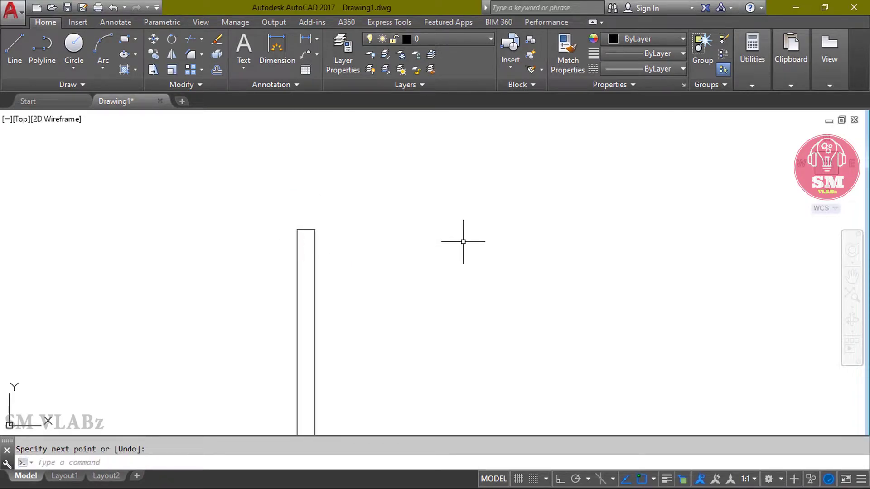
# Step: Draw a 700-long horizontal line with Ortho on
pyautogui.write('l')
pyautogui.press('Return')
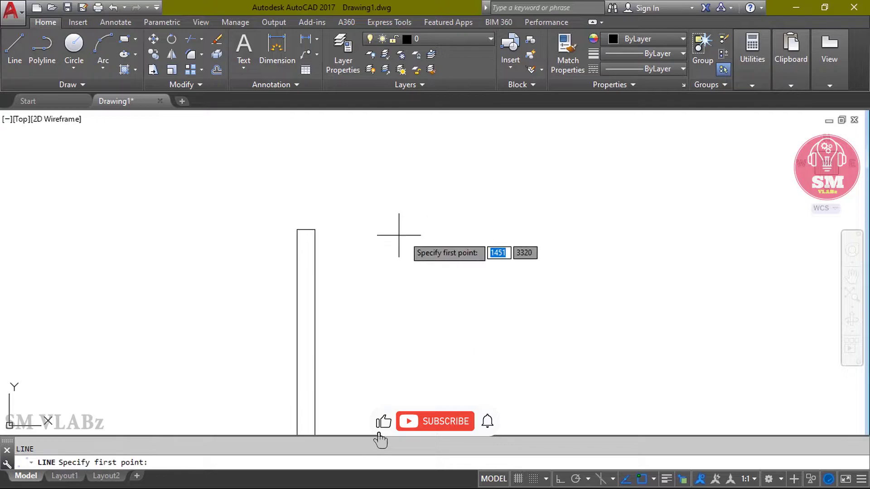
pyautogui.click(398, 233)
pyautogui.press('F8')
pyautogui.write('7')
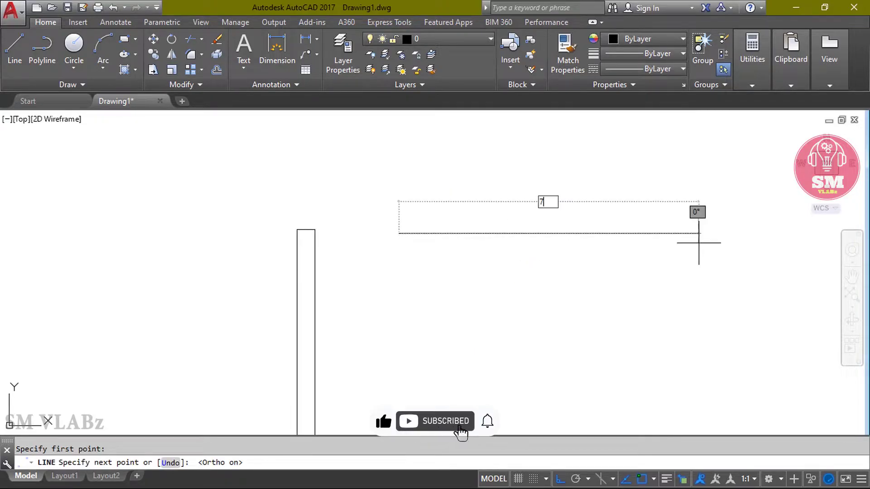
pyautogui.write('00')
pyautogui.press('Return')
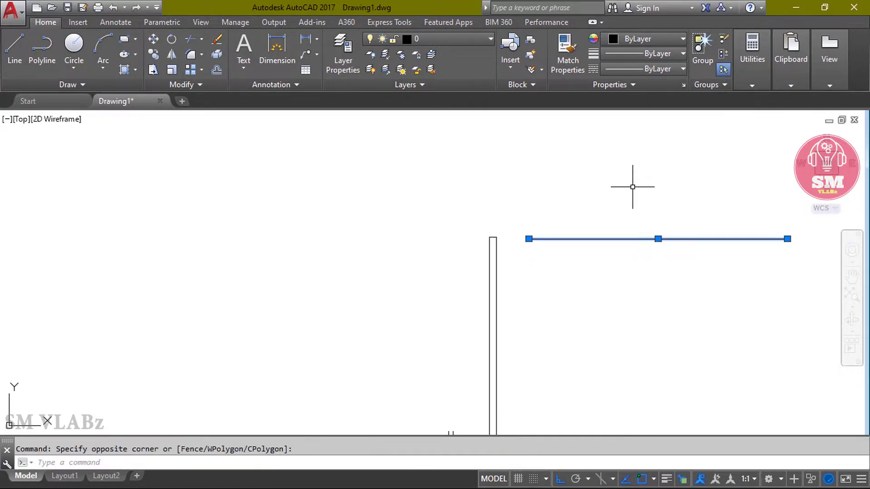
# Step: Move the 700 line by its midpoint to centre it on the strip's top
pyautogui.rightClick(677, 177)
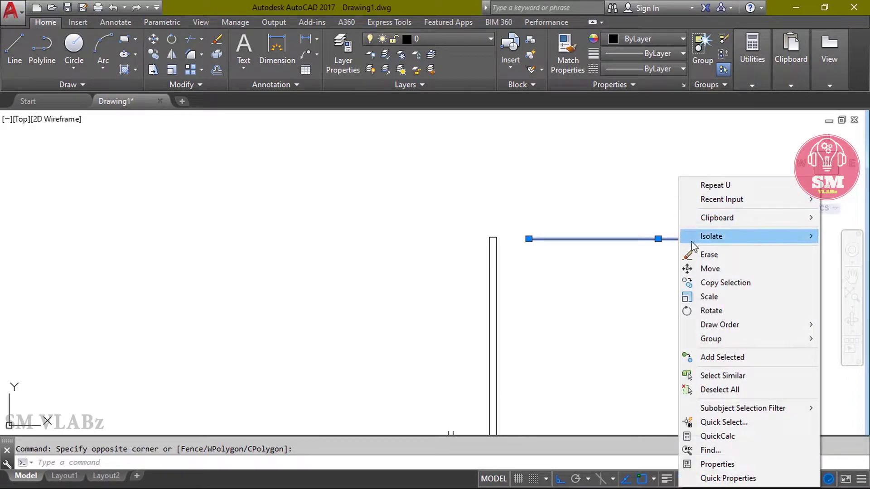
pyautogui.click(695, 268)
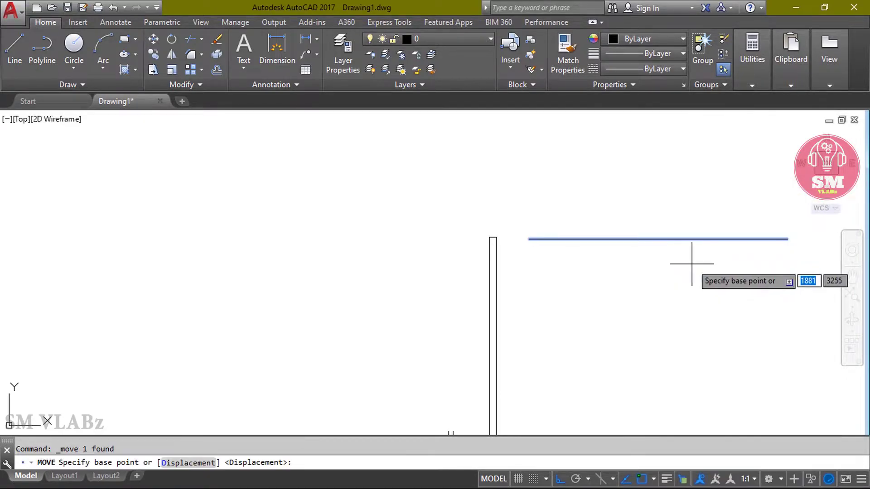
pyautogui.click(658, 239)
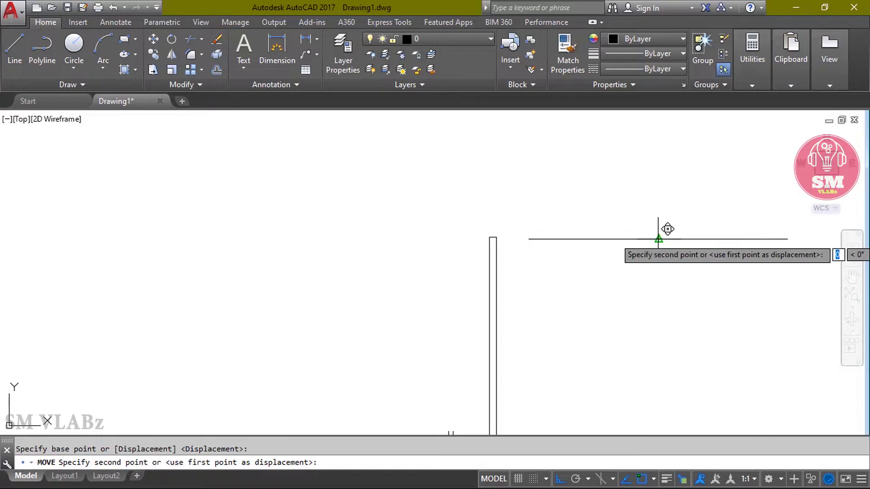
pyautogui.scroll(4, 501, 238)
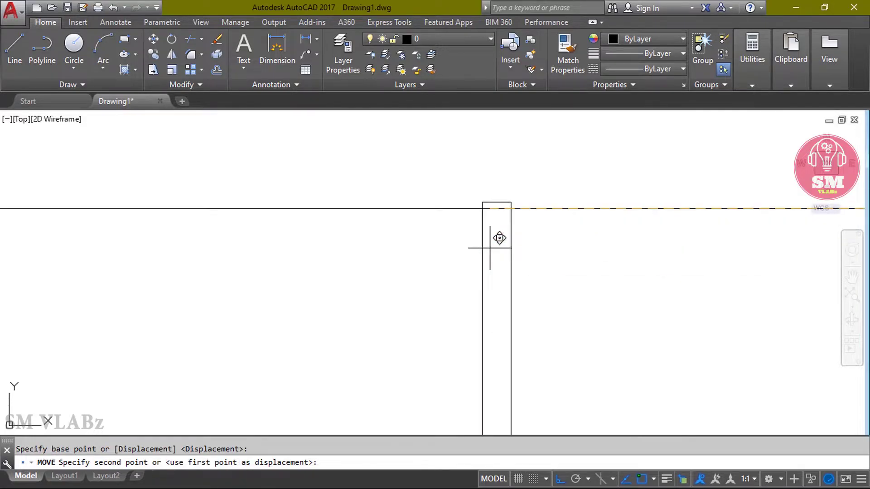
pyautogui.click(495, 203)
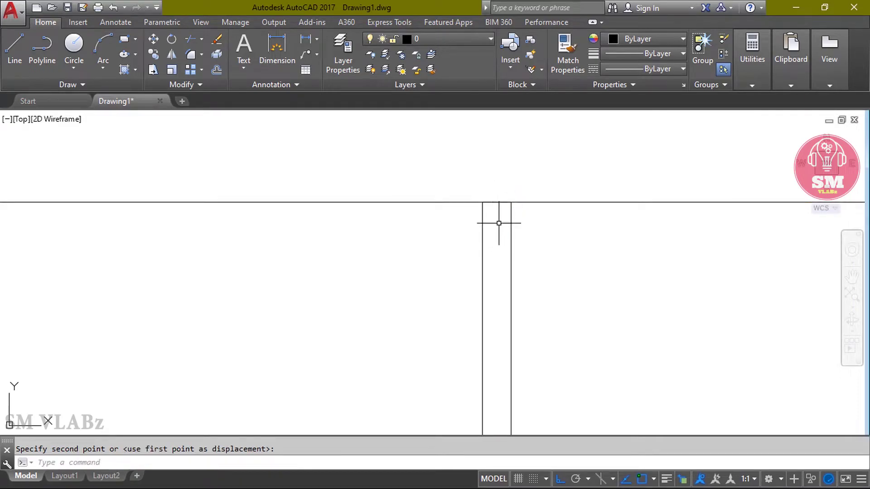
pyautogui.press('Escape')
pyautogui.scroll(-8, 499, 223)
# Step: Offset the horizontal line 150 downward to form the cap's lower line
pyautogui.write('o')
pyautogui.press('Return')
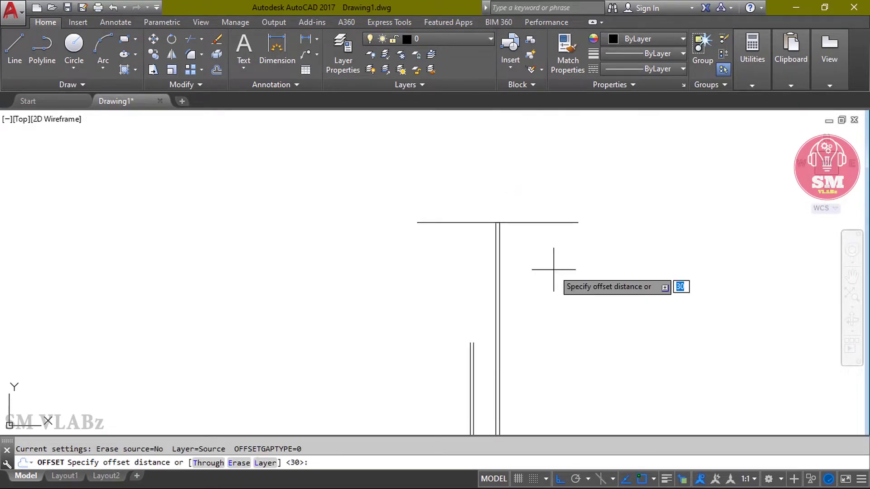
pyautogui.press('Return')
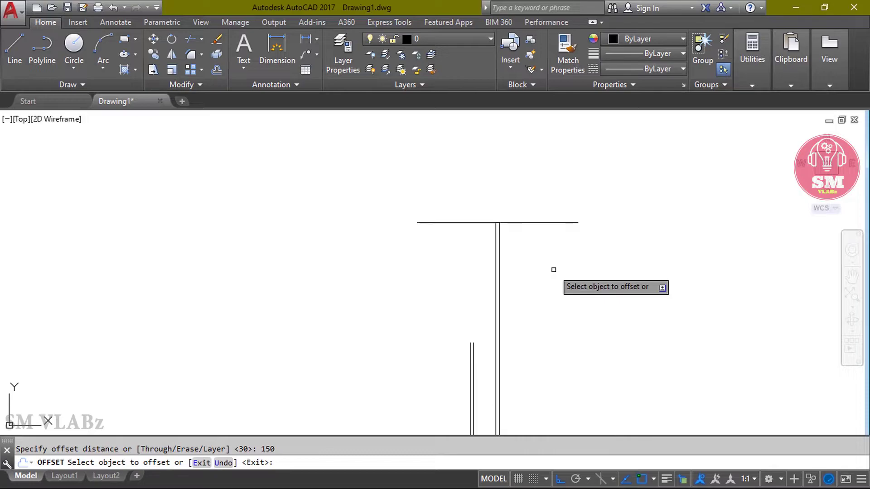
pyautogui.click(539, 224)
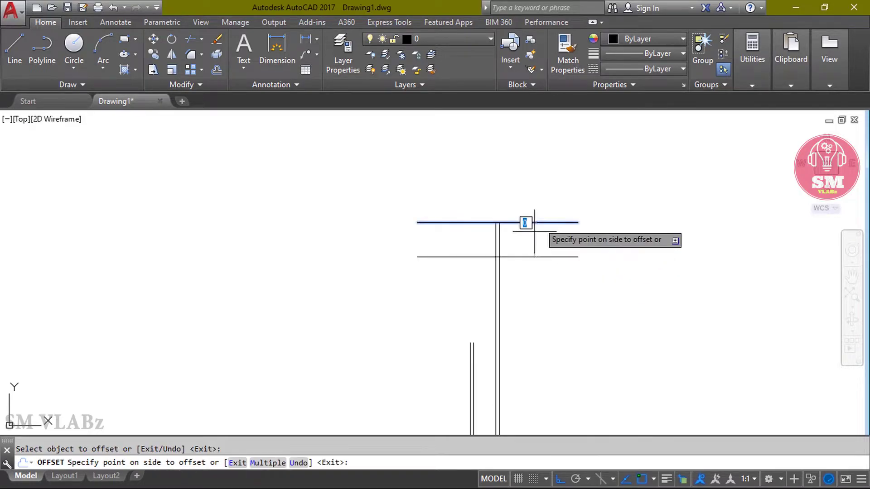
pyautogui.click(529, 282)
pyautogui.press('Escape')
pyautogui.press('Delete')
# Step: Draw a 300-long vertical line rising from the top line's left end
pyautogui.moveTo(549, 194); pyautogui.dragTo(552, 241, button='middle')
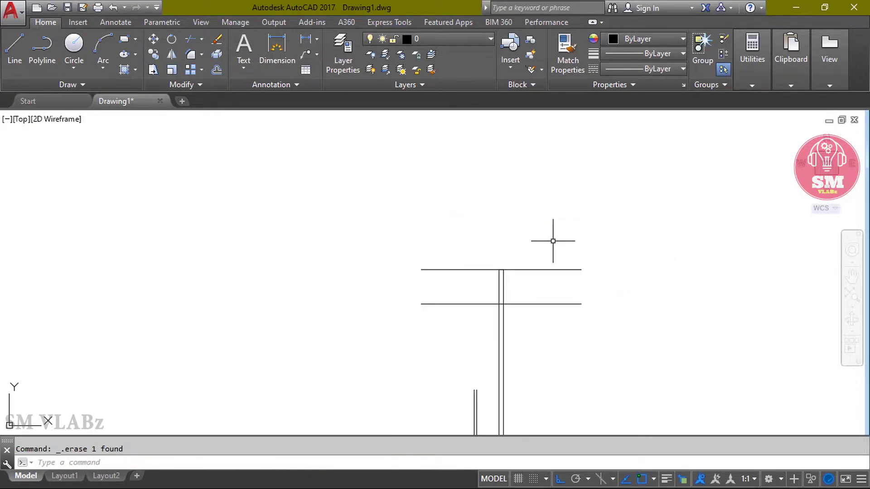
pyautogui.press('l')
pyautogui.press('Return')
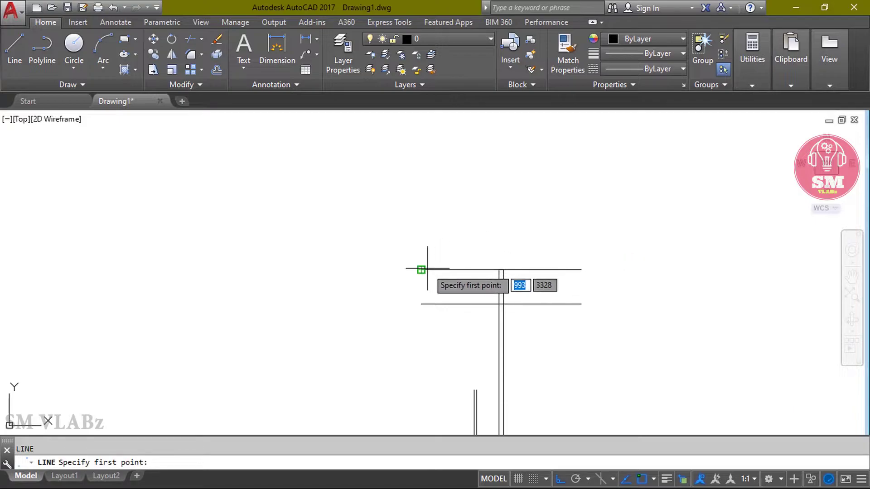
pyautogui.click(421, 269)
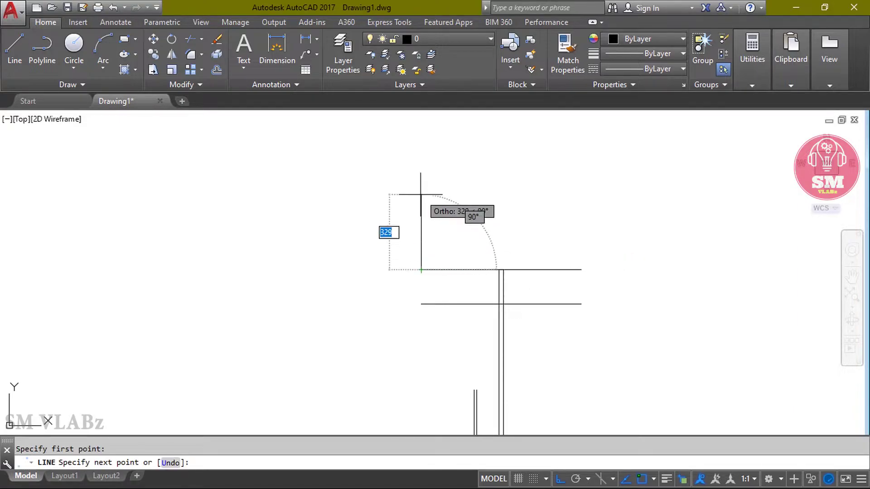
pyautogui.write('30')
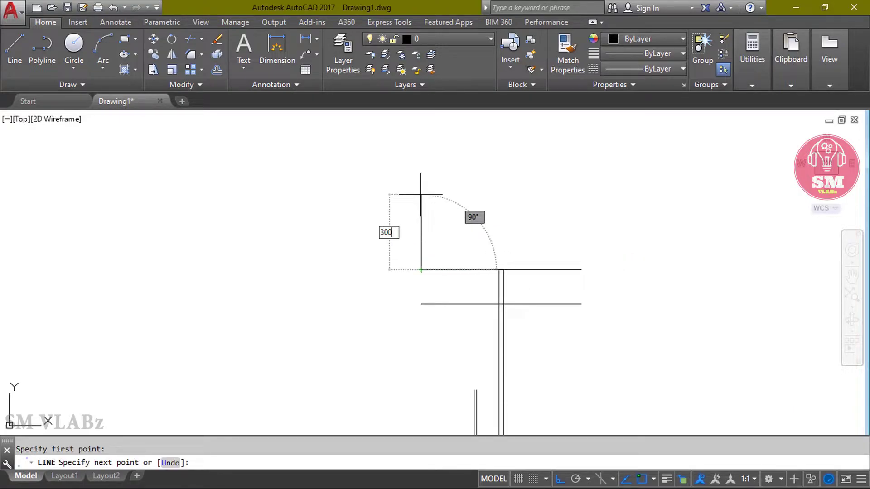
pyautogui.write('0')
pyautogui.press('Return')
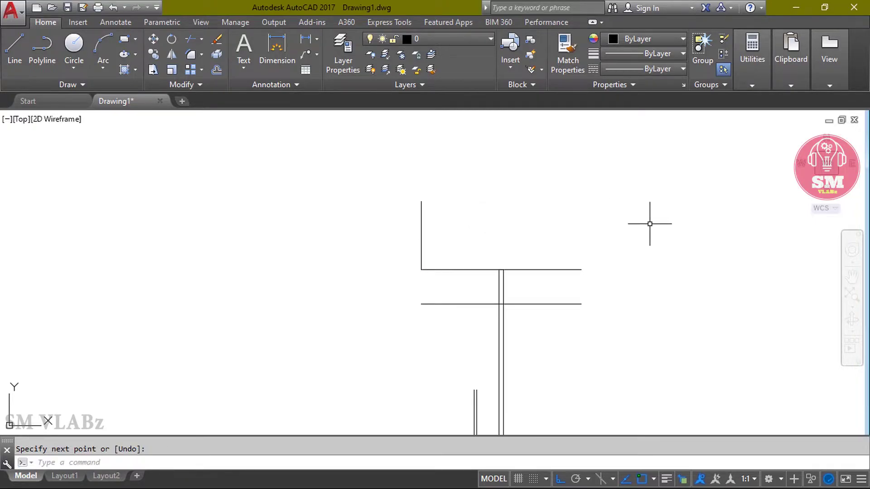
pyautogui.press('Return')
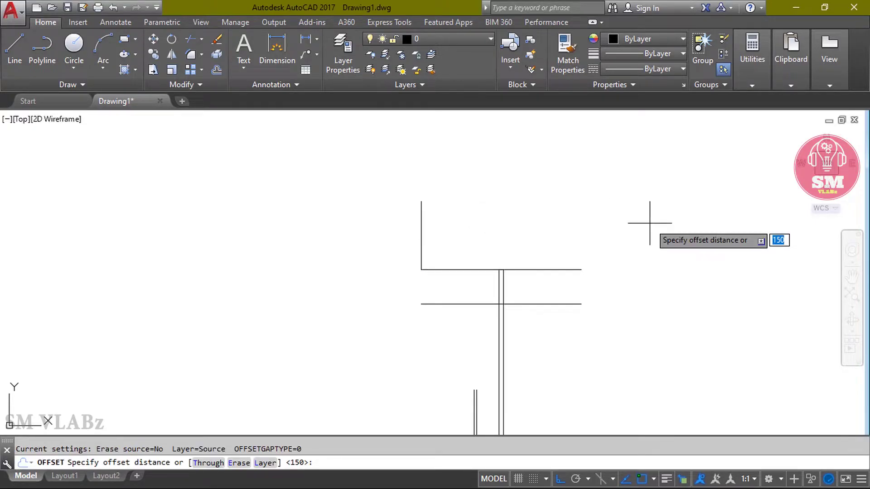
# Step: Copy the vertical line 75 to the right, then copy that line 125 further right
pyautogui.press('Return')
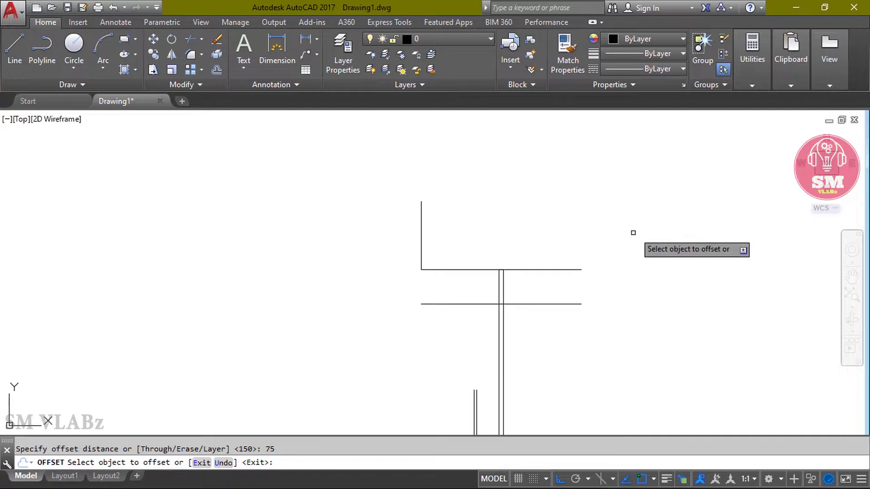
pyautogui.click(421, 230)
pyautogui.click(481, 238)
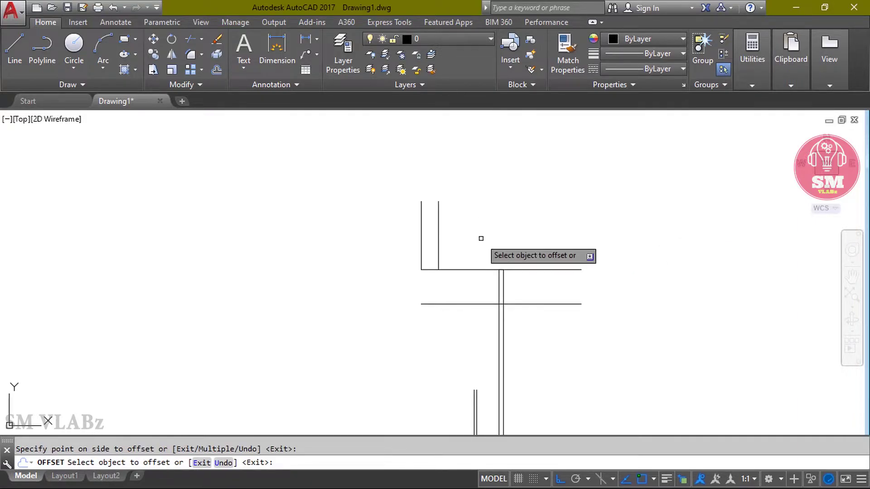
pyautogui.press('Escape')
pyautogui.press('Return')
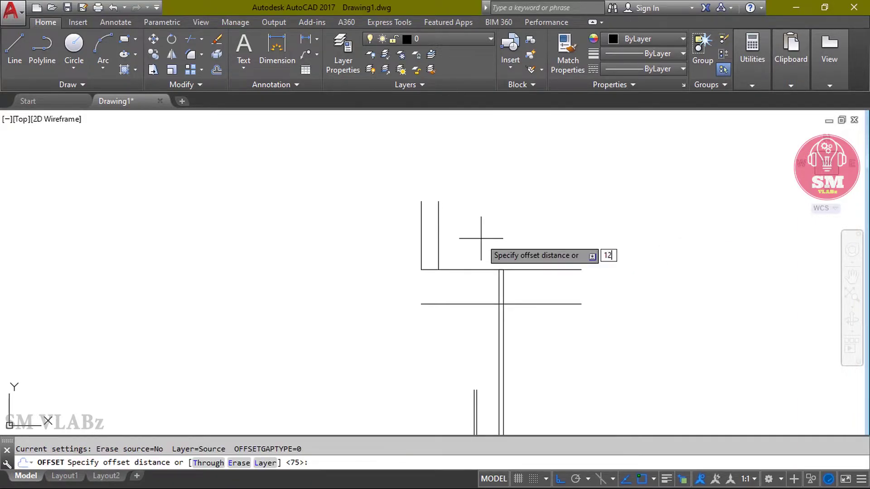
pyautogui.write('125')
pyautogui.press('Return')
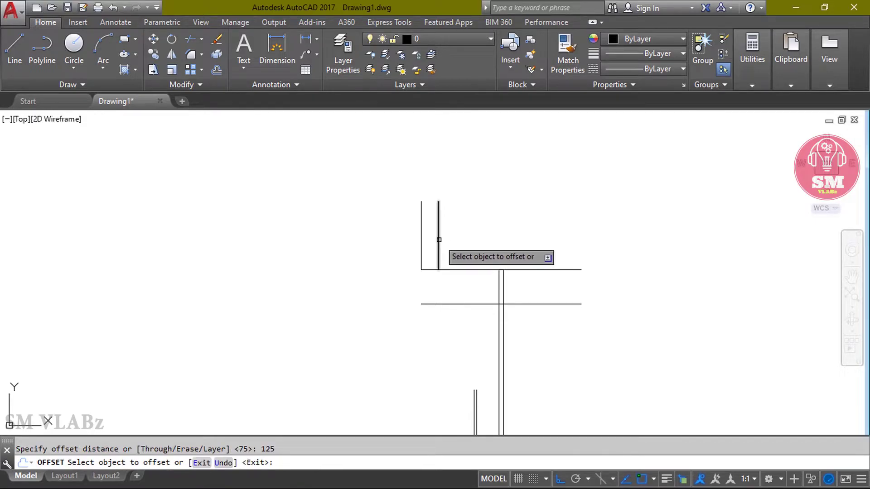
pyautogui.click(438, 239)
pyautogui.click(491, 242)
pyautogui.press('Escape')
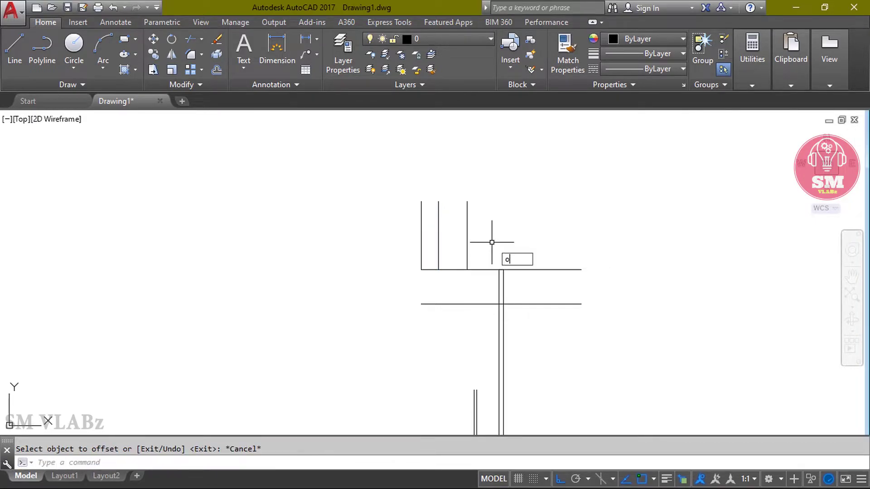
# Step: Offset a vertical line 300 to the right, then copy it 125 further right
pyautogui.press('Return')
pyautogui.press('Return')
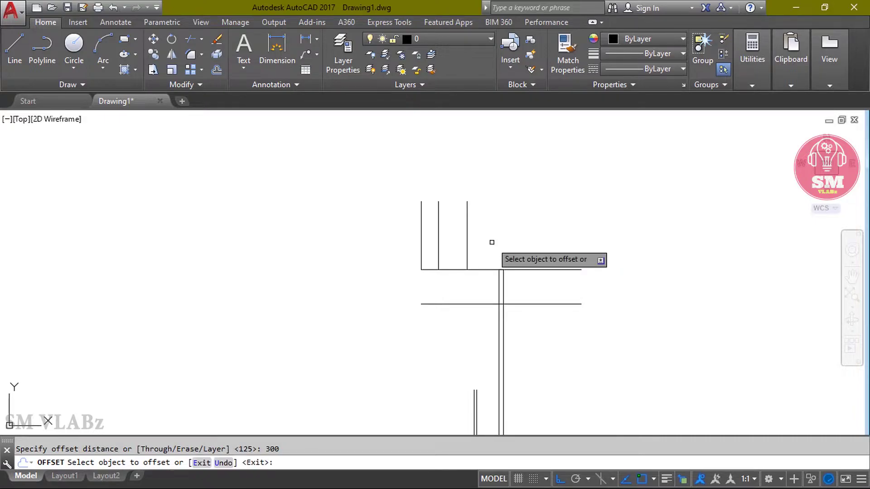
pyautogui.click(466, 241)
pyautogui.click(552, 236)
pyautogui.press('Escape')
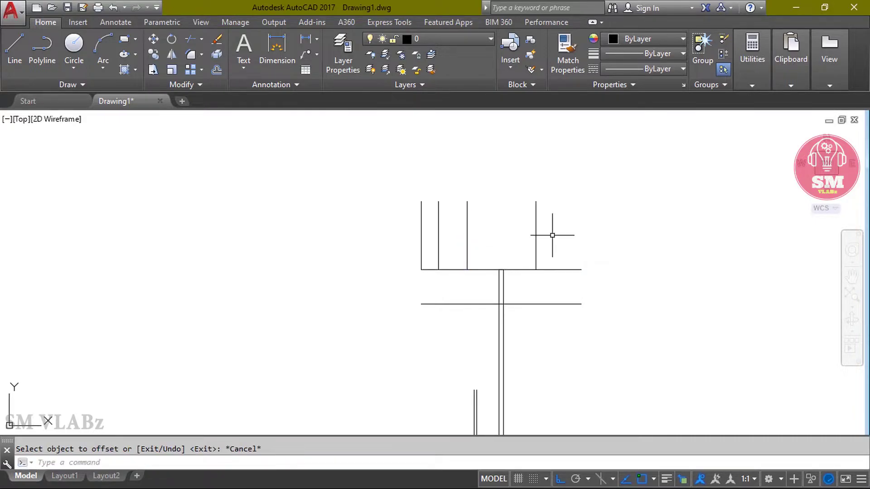
pyautogui.press('Return')
pyautogui.write('12')
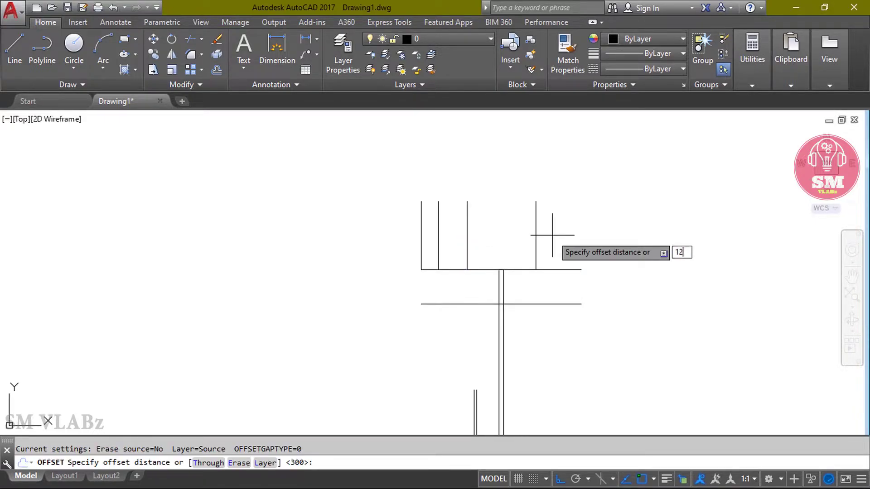
pyautogui.write('5')
pyautogui.press('Return')
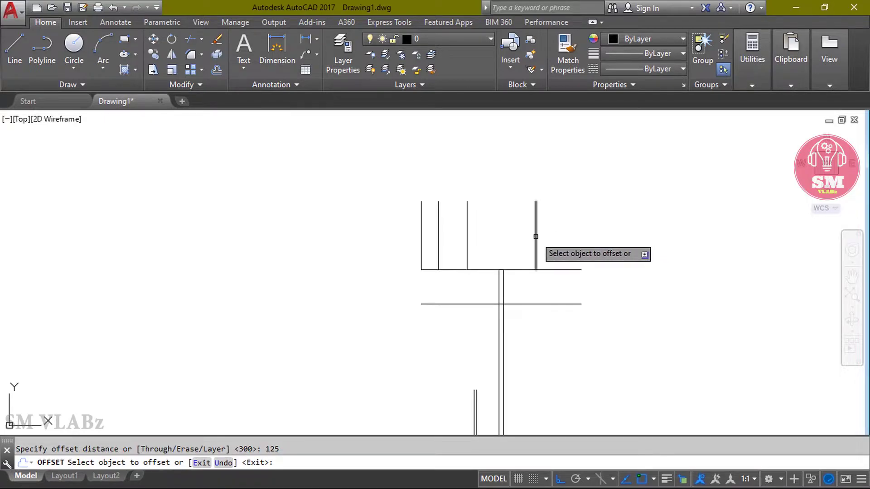
pyautogui.click(535, 235)
pyautogui.click(562, 243)
pyautogui.press('Escape')
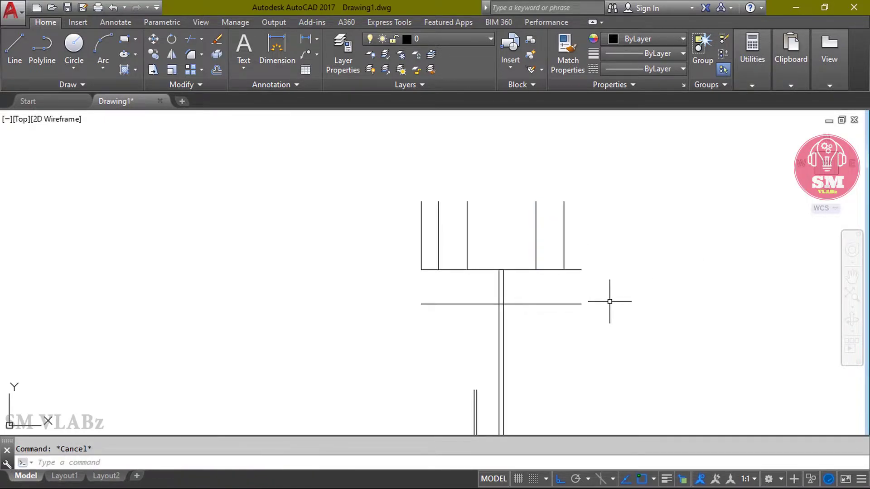
# Step: Erase the leftmost vertical line
pyautogui.click(428, 249)
pyautogui.click(418, 240)
pyautogui.press('Delete')
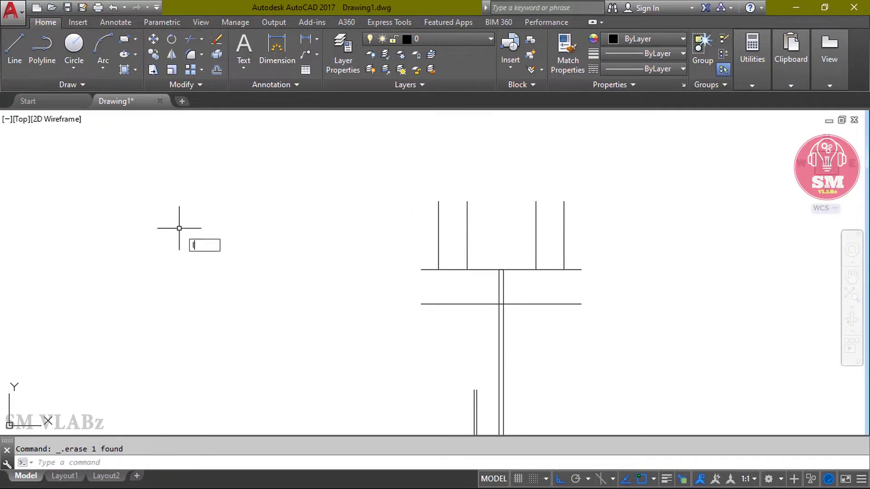
# Step: Close the lower band's left and right ends with vertical lines between the two horizontals
pyautogui.write('l')
pyautogui.press('Return')
pyautogui.click(421, 303)
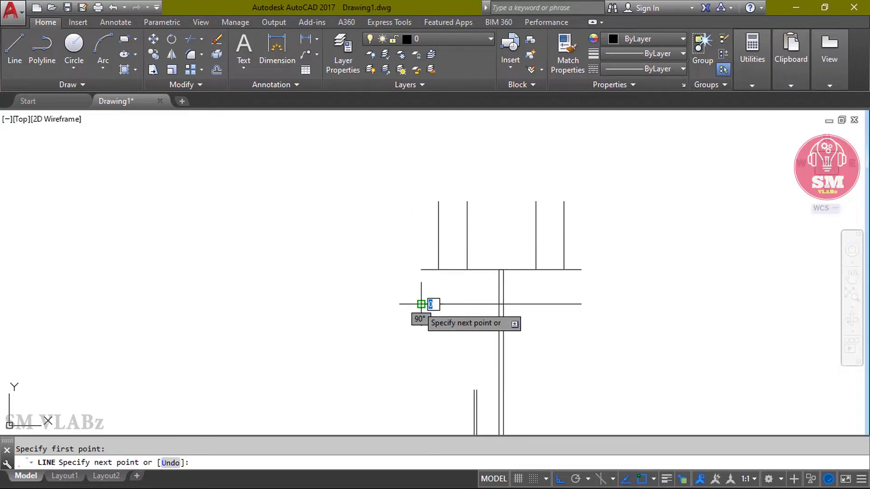
pyautogui.click(421, 270)
pyautogui.press('Return')
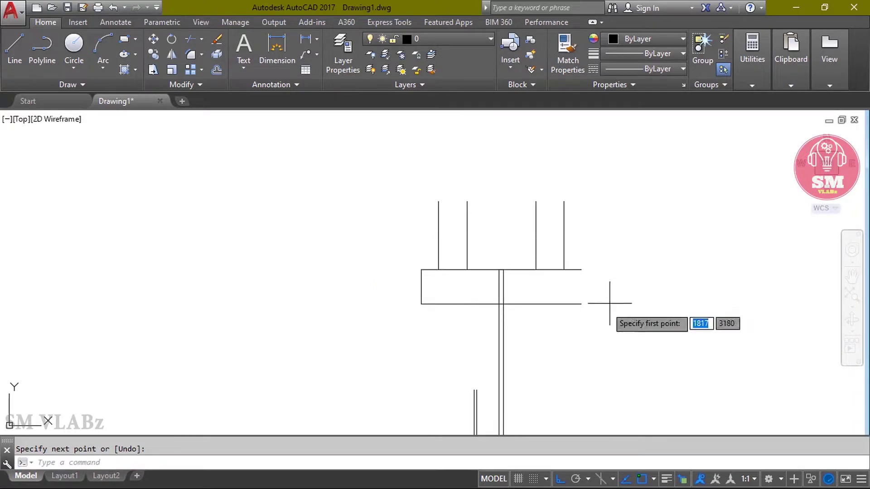
pyautogui.click(581, 304)
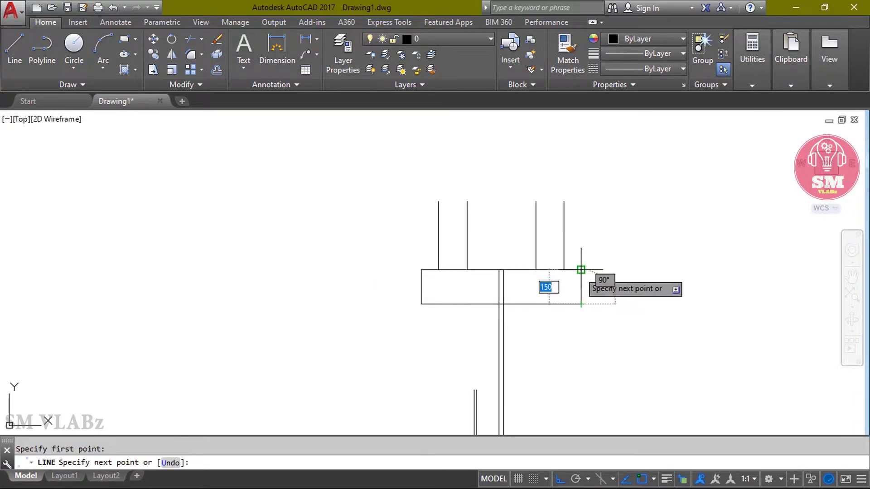
pyautogui.click(581, 270)
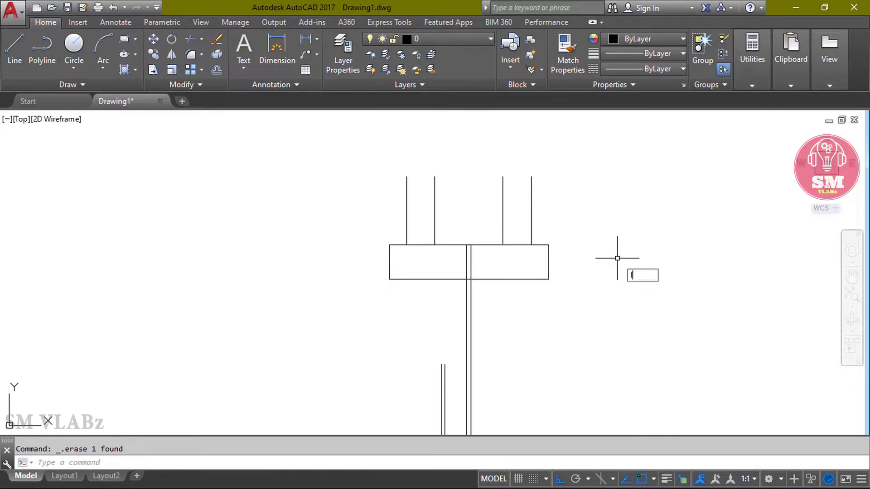
# Step: Draw a top line joining the tops of the tall uprights
pyautogui.write('l')
pyautogui.press('Return')
pyautogui.click(406, 177)
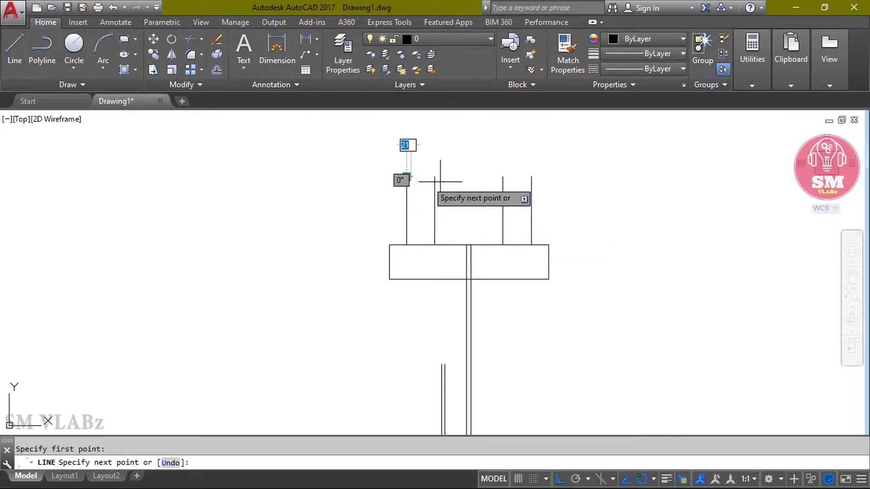
pyautogui.click(531, 176)
pyautogui.press('Return')
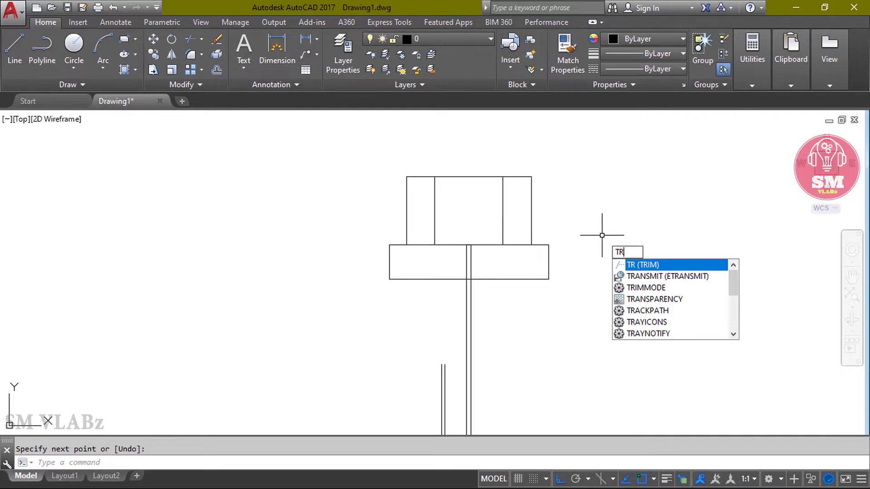
# Step: Trim the band's top edge inside the left wall and the inner box's bottom edge beside the pipe
pyautogui.press('Return')
pyautogui.press('Return')
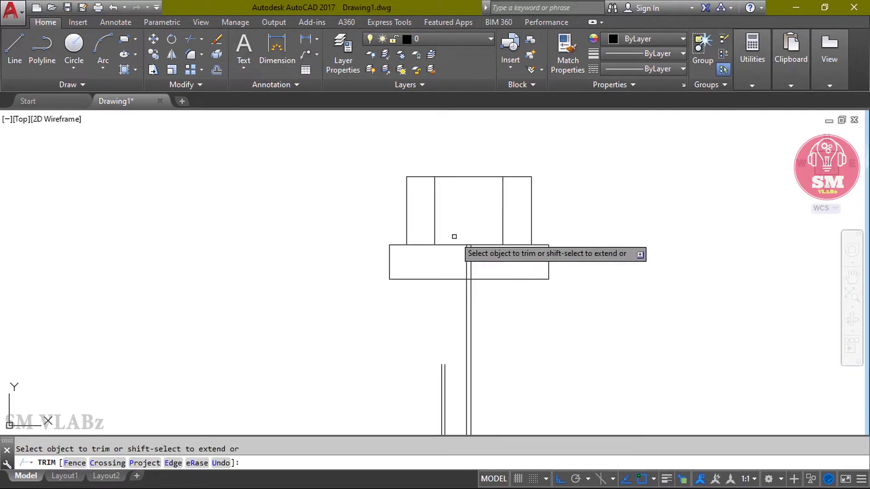
pyautogui.click(430, 244)
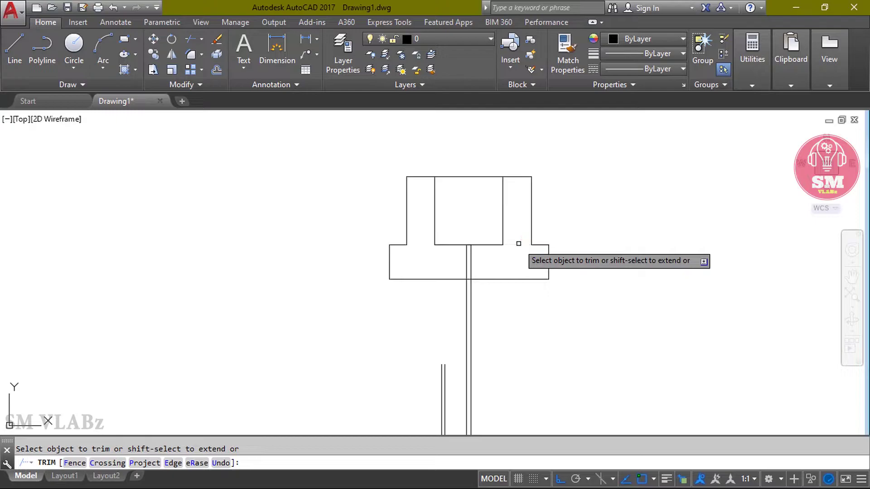
pyautogui.click(457, 245)
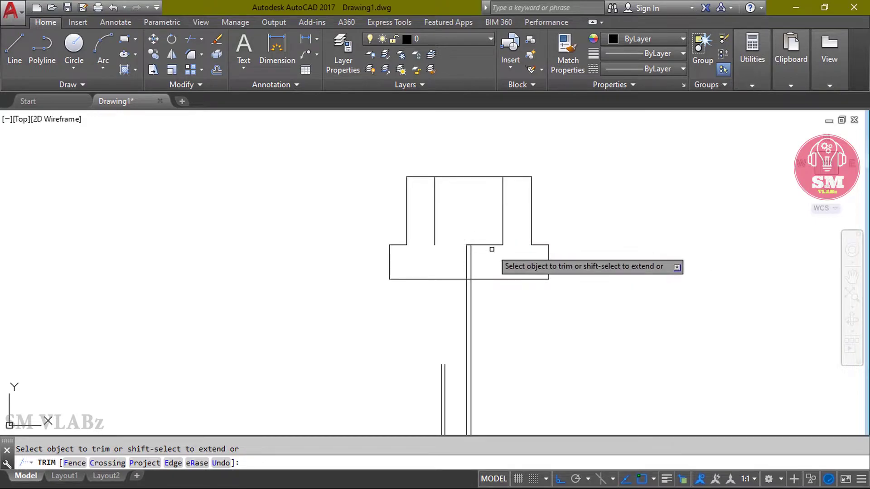
pyautogui.click(488, 245)
pyautogui.press('Escape')
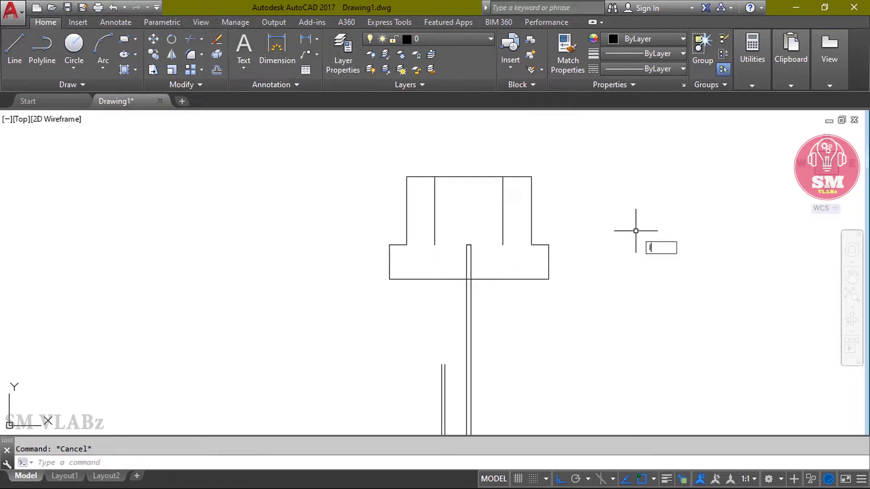
# Step: Redraw the inner box's bottom edges from each corner to the pipe walls
pyautogui.write('l')
pyautogui.press('Return')
pyautogui.click(434, 244)
pyautogui.scroll(6, 442, 249)
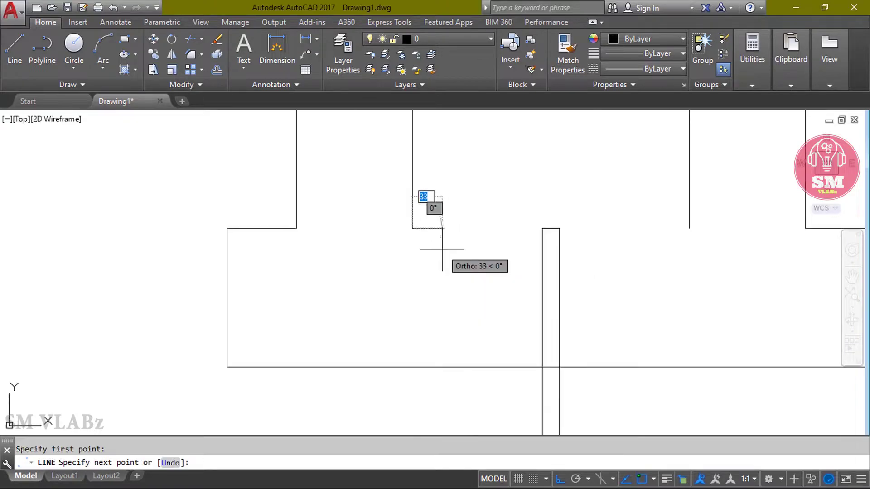
pyautogui.click(539, 228)
pyautogui.press('Return')
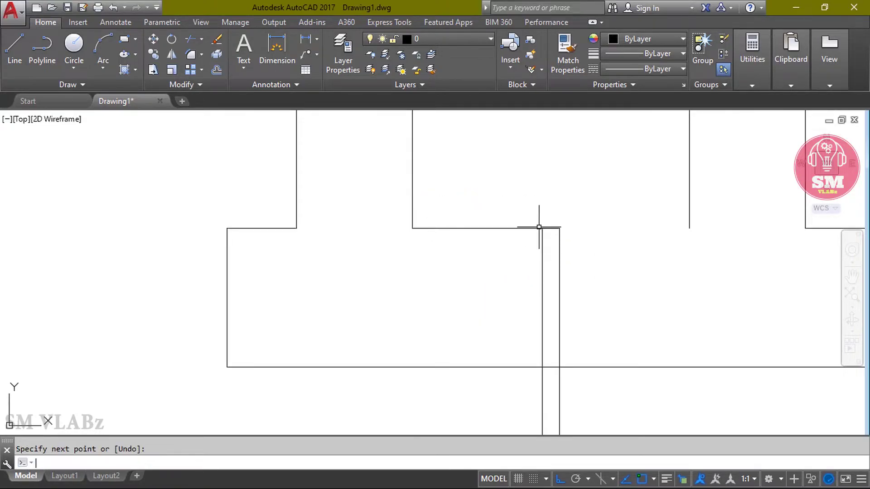
pyautogui.press('Return')
pyautogui.click(689, 228)
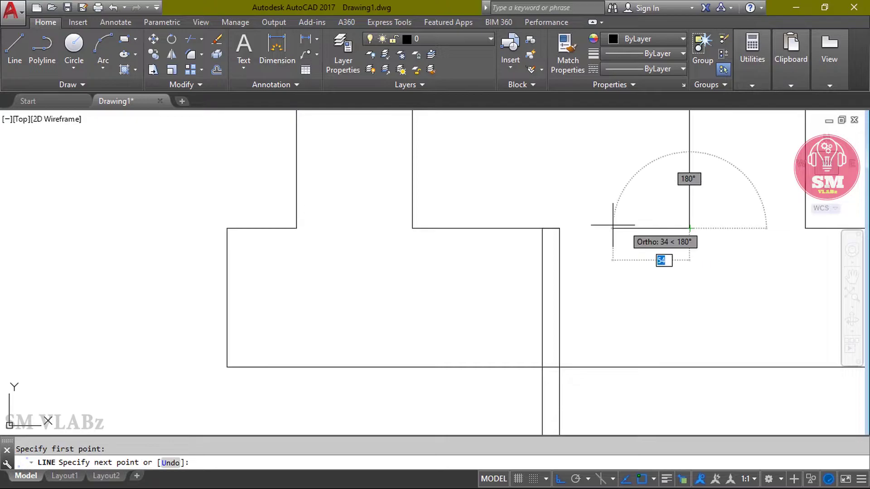
pyautogui.click(559, 228)
pyautogui.press('Return')
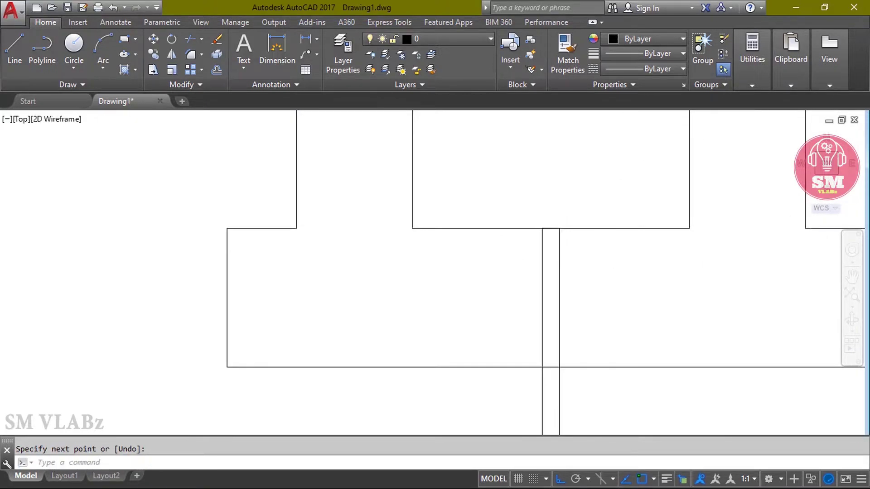
pyautogui.scroll(-4, 471, 272)
pyautogui.press('Escape')
# Step: Trim the pipe lines crossing the lower band
pyautogui.write('tr')
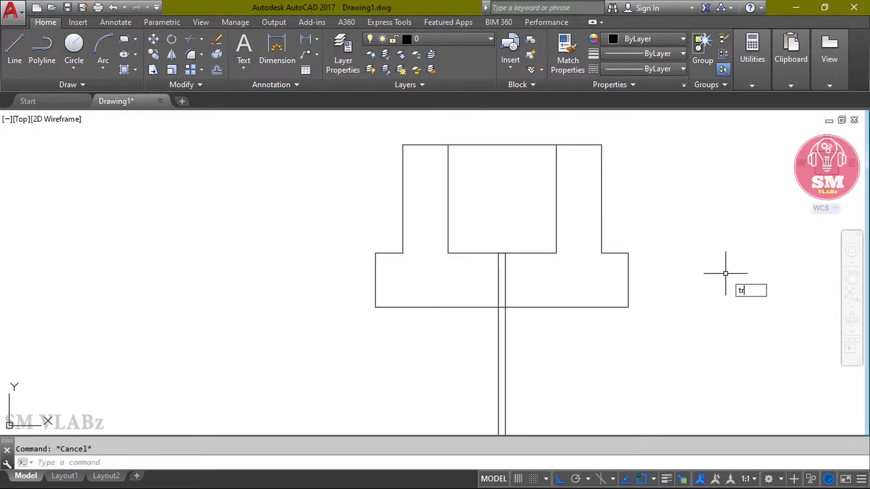
pyautogui.write('im')
pyautogui.press('Return')
pyautogui.click(548, 285)
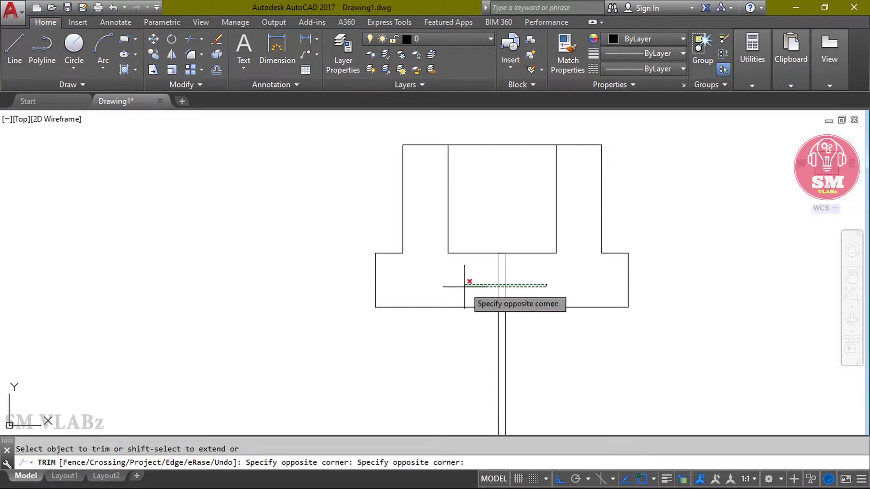
pyautogui.press('Escape')
pyautogui.scroll(2, 537, 342)
pyautogui.write('line')
pyautogui.press('Return')
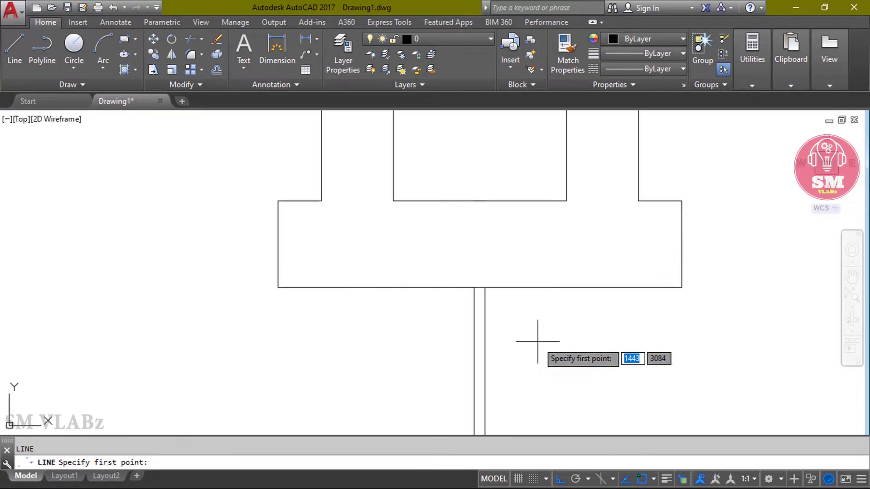
# Step: Extend both pipe walls up to the inner box's bottom edge
pyautogui.click(485, 288)
pyautogui.click(483, 200)
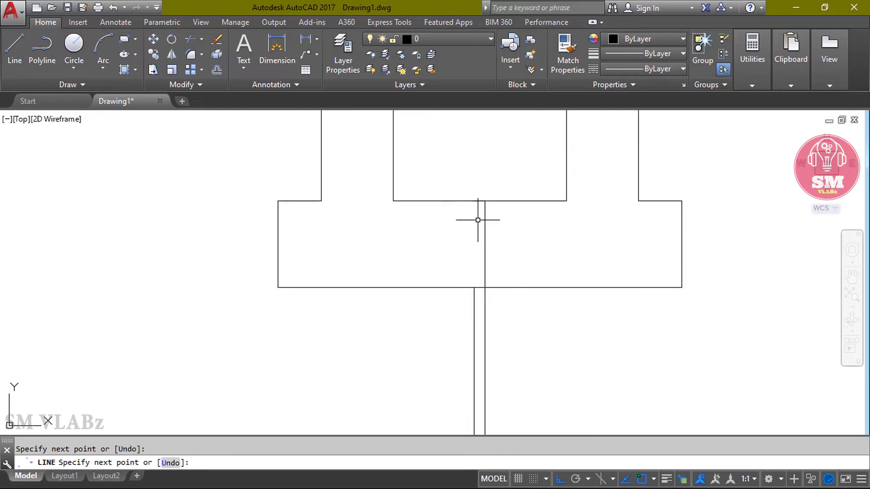
pyautogui.press('Return')
pyautogui.press('Return')
pyautogui.click(474, 287)
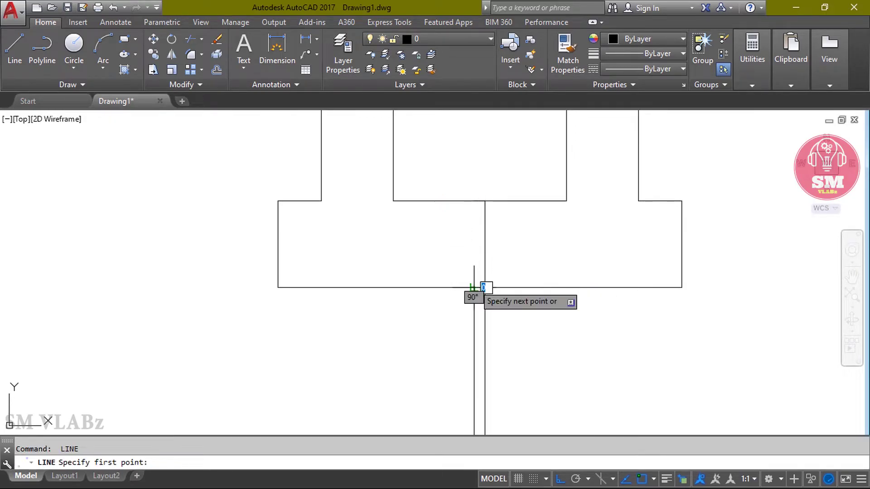
pyautogui.click(475, 199)
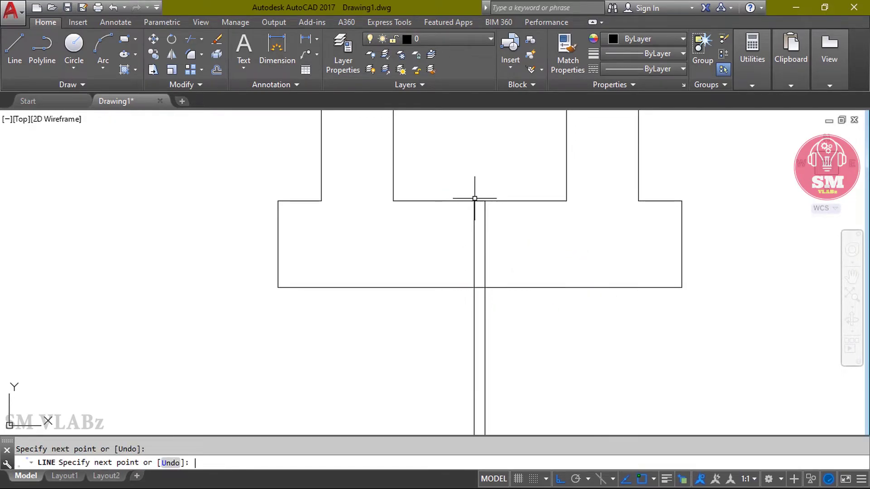
pyautogui.press('Return')
pyautogui.press('Return')
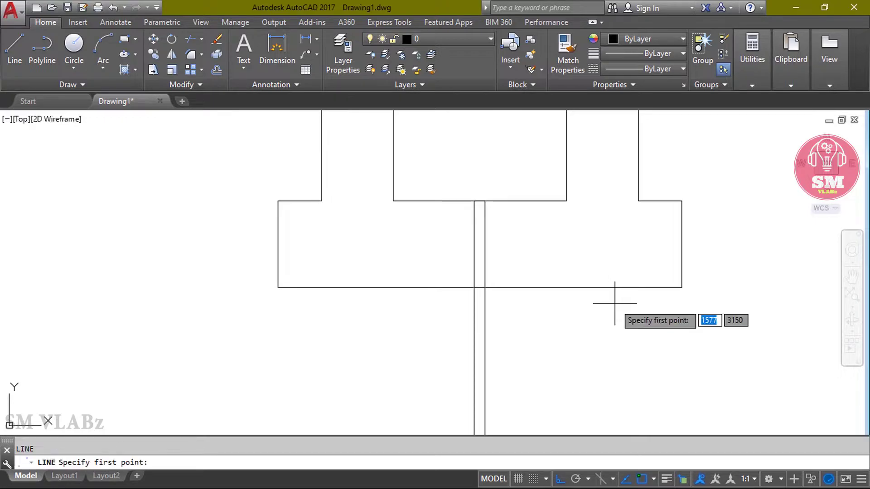
# Step: Draw two slanting funnel lines from the pipe walls' midpoints up to the inner box
pyautogui.click(474, 244)
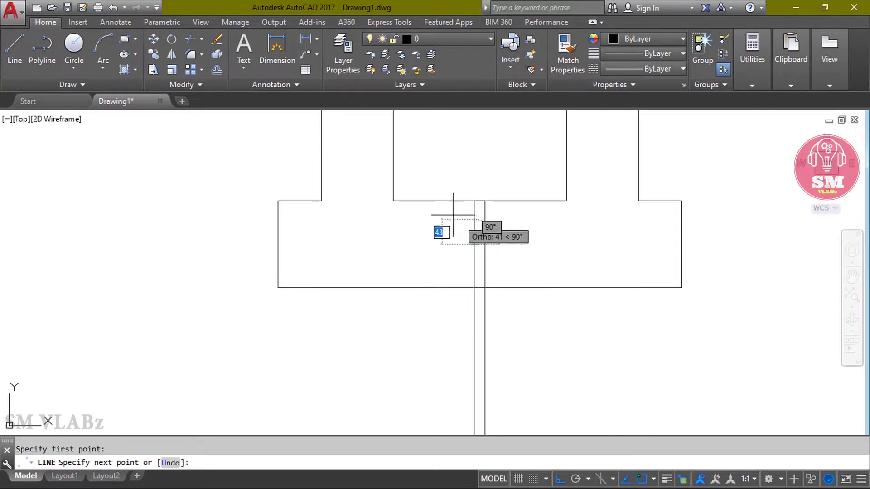
pyautogui.click(434, 201)
pyautogui.press('Return')
pyautogui.press('Return')
pyautogui.click(485, 244)
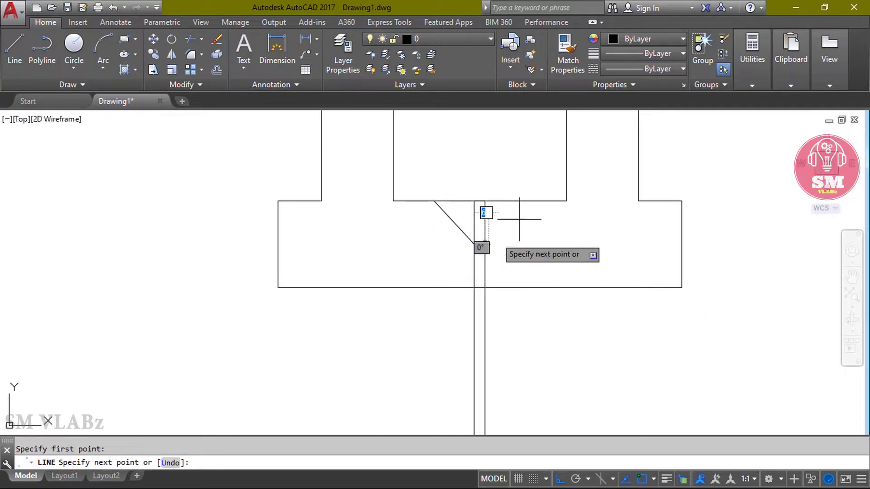
pyautogui.click(525, 201)
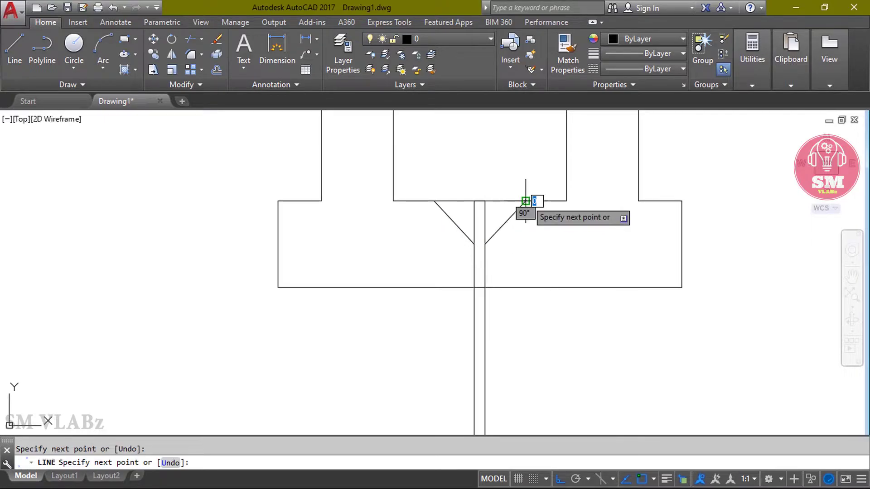
pyautogui.press('Return')
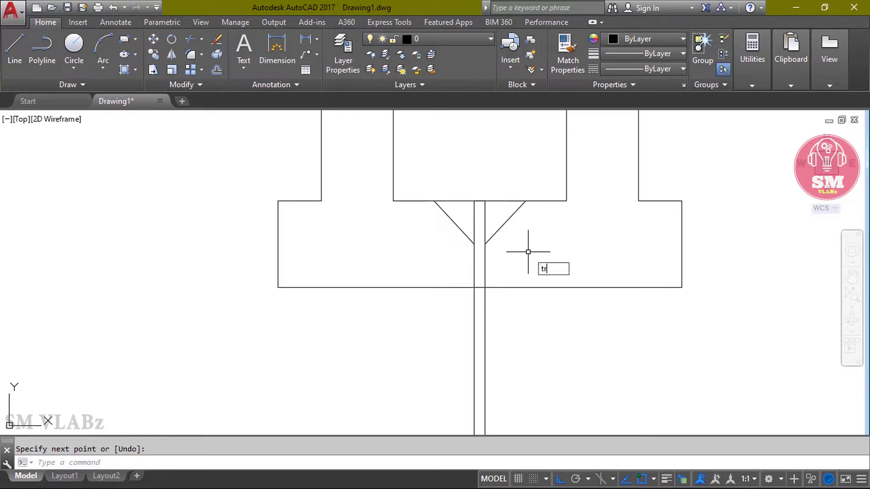
pyautogui.write('tr')
pyautogui.press('Return')
pyautogui.press('Return')
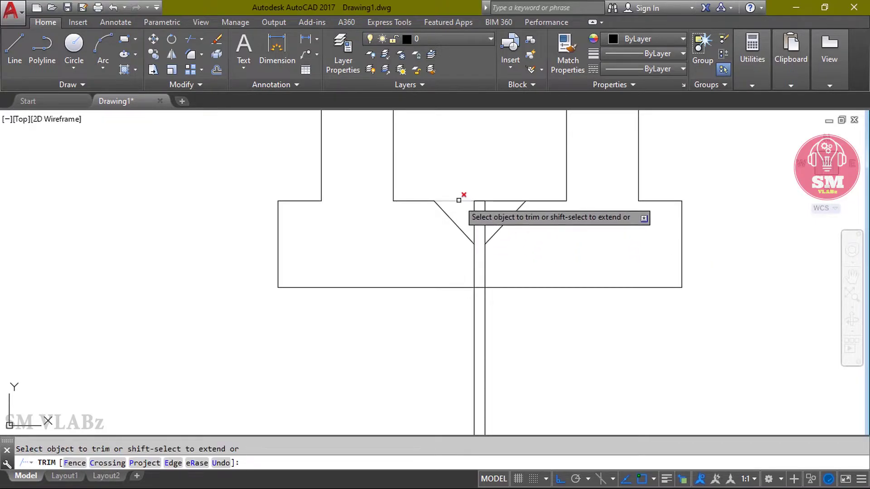
# Step: Trim the top line on both sides of the stem and erase the short segments across it
pyautogui.click(459, 200)
pyautogui.click(501, 200)
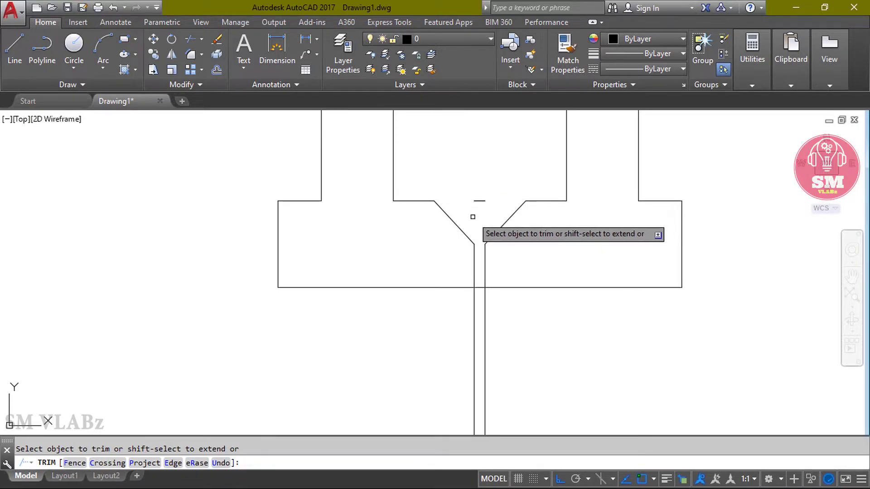
pyautogui.press('Escape')
pyautogui.click(500, 209)
pyautogui.click(472, 193)
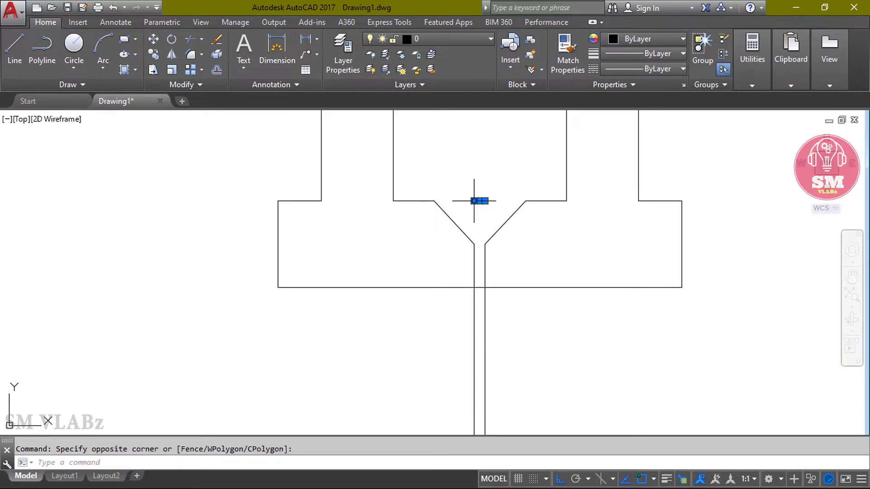
pyautogui.press('Delete')
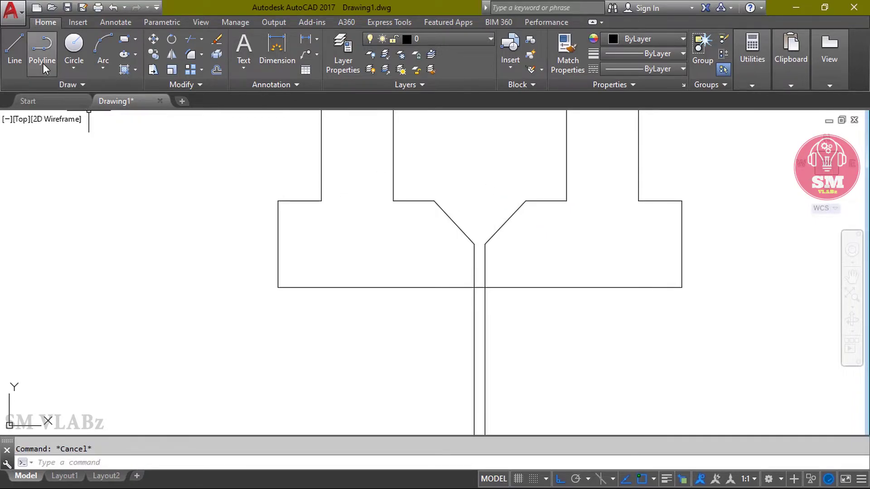
# Step: Start a new line at the inner box's left corner, then cancel it
pyautogui.click(16, 48)
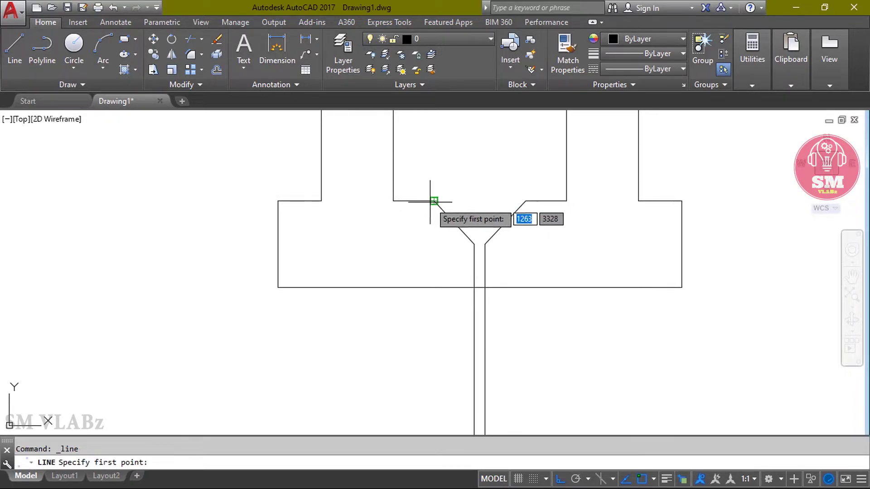
pyautogui.click(434, 200)
pyautogui.press('Escape')
pyautogui.scroll(-5, 553, 239)
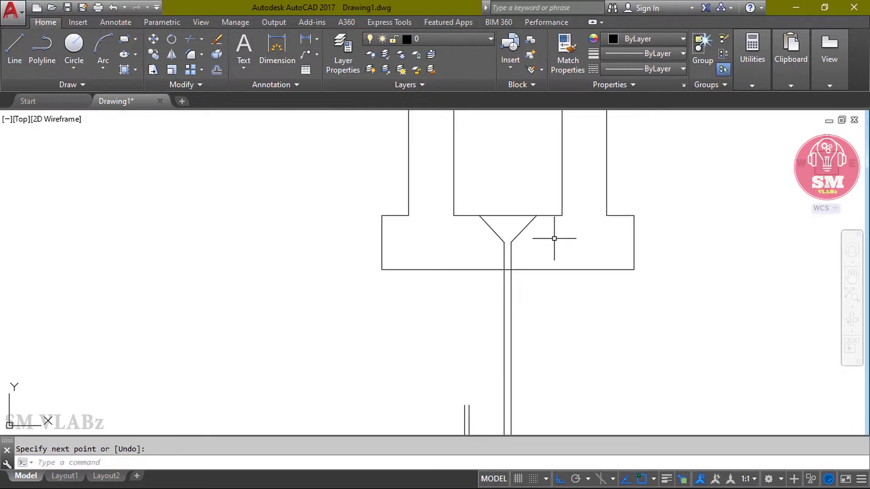
# Step: Draw a 250-long line from the side pipe's wall corner
pyautogui.write('l')
pyautogui.press('Return')
pyautogui.scroll(4, 402, 235)
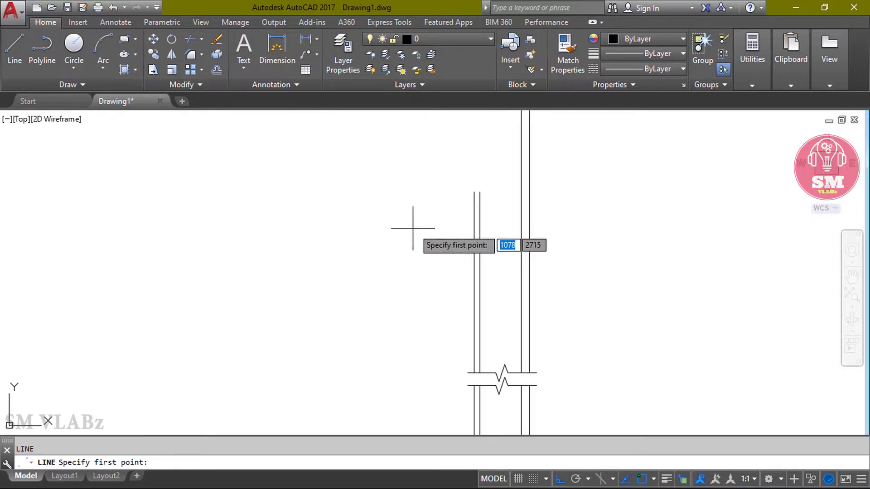
pyautogui.click(474, 192)
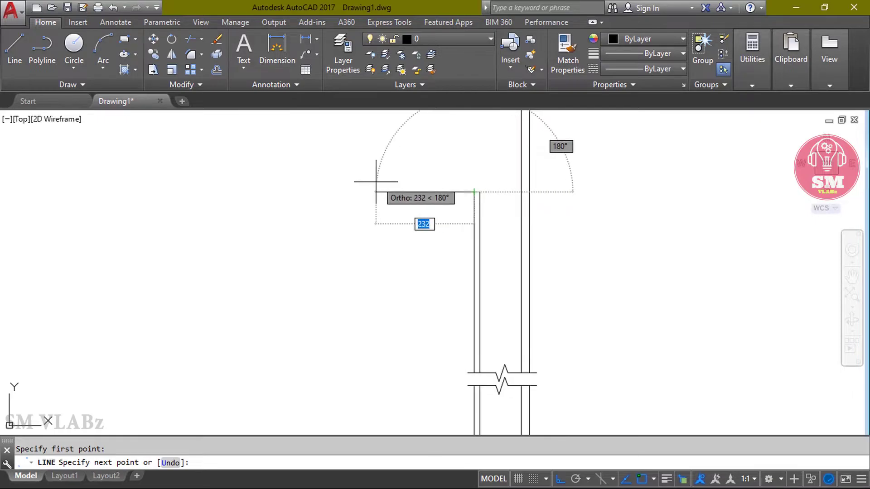
pyautogui.write('250')
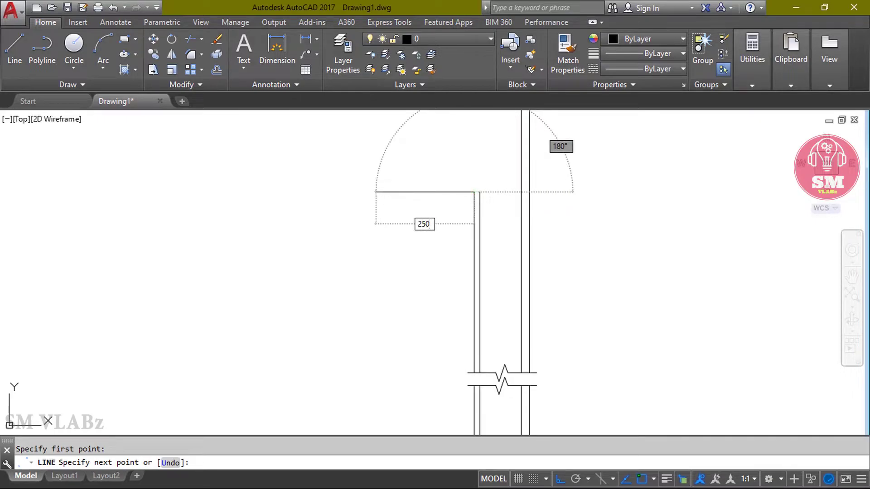
pyautogui.press('Return')
# Step: Offset the new line 12.7 upward to form the pipe's second wall
pyautogui.press('Return')
pyautogui.scroll(3, 438, 225)
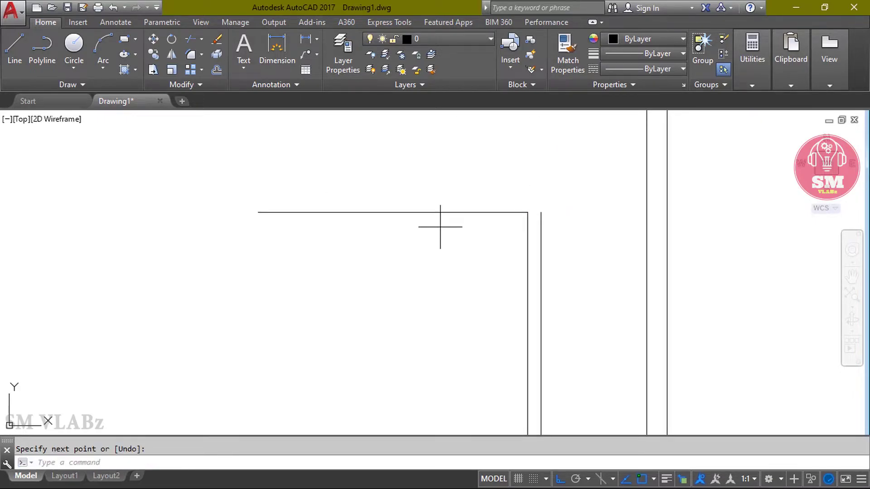
pyautogui.write('o')
pyautogui.press('Return')
pyautogui.write('12.7')
pyautogui.press('Return')
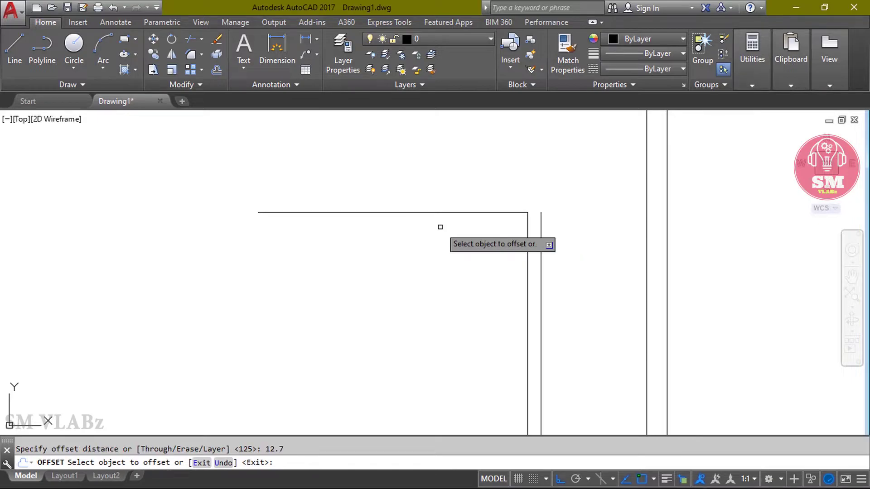
pyautogui.click(438, 212)
pyautogui.click(440, 186)
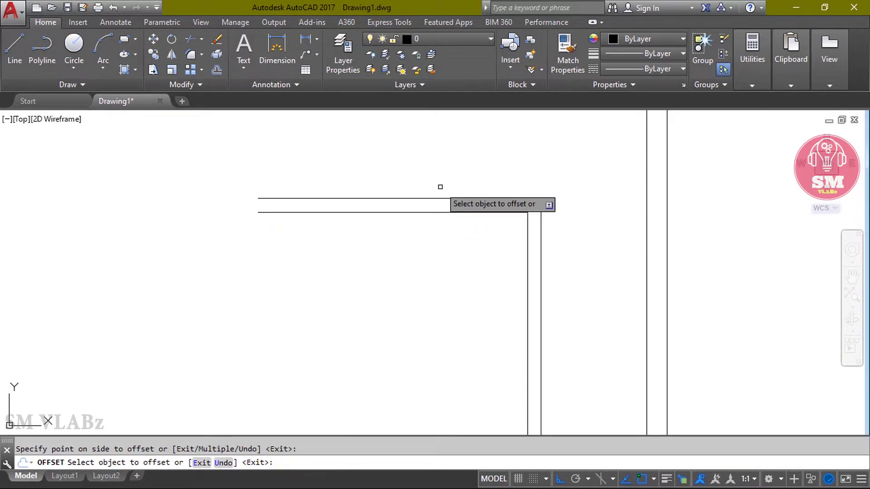
pyautogui.press('Return')
# Step: Stretch the outer vertical wall upward and extend the upper line to meet it
pyautogui.click(540, 213)
pyautogui.click(540, 211)
pyautogui.click(545, 174)
pyautogui.press('Escape')
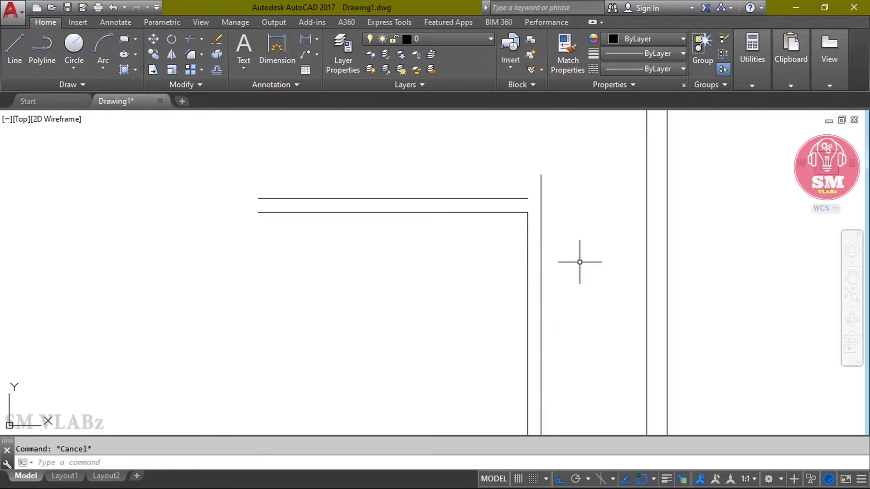
pyautogui.write('ex')
pyautogui.press('Return')
pyautogui.press('Return')
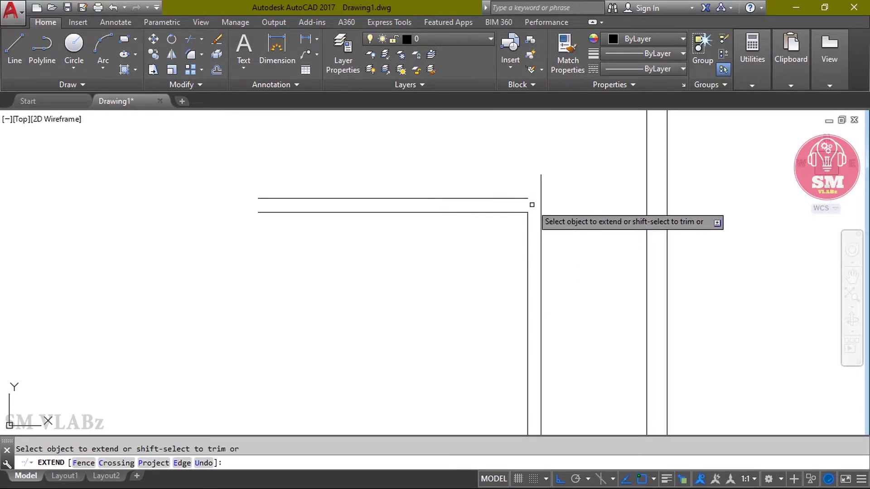
pyautogui.click(530, 198)
pyautogui.press('Escape')
pyautogui.write('tr')
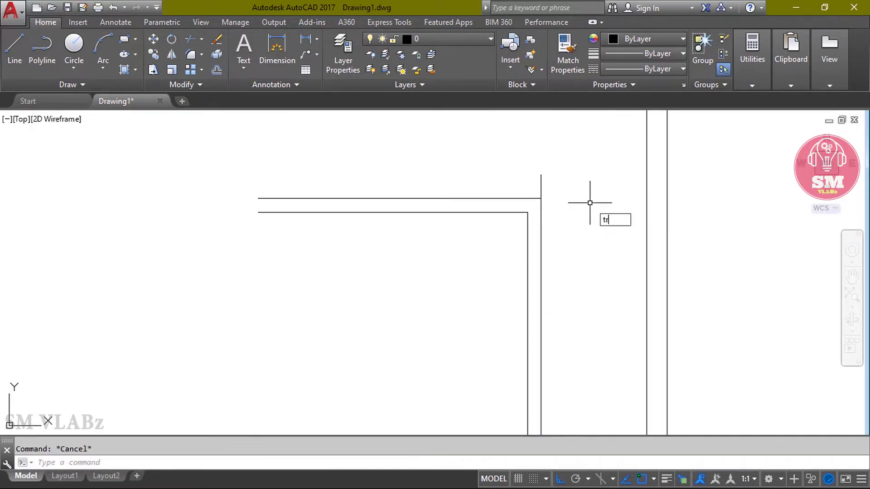
pyautogui.press('Return')
# Step: Fillet the outer and inner bend corners at radius 10
pyautogui.press('Return')
pyautogui.press('Escape')
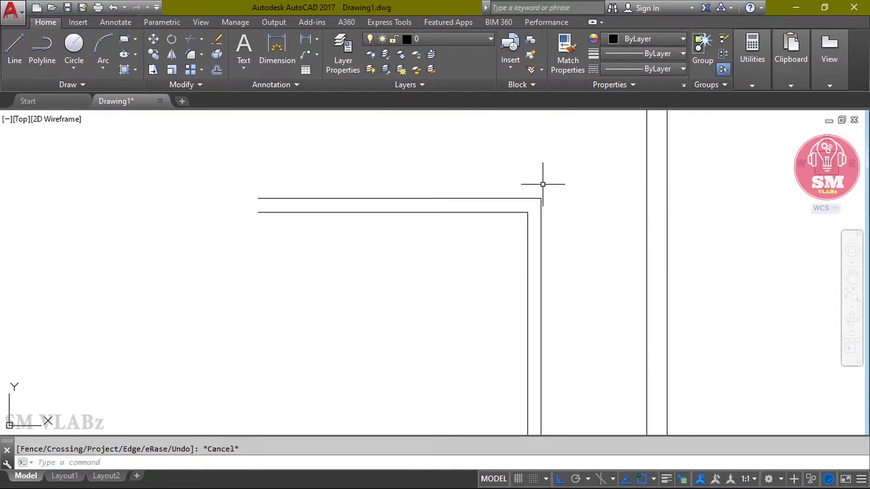
pyautogui.write('f')
pyautogui.press('Return')
pyautogui.press('Return')
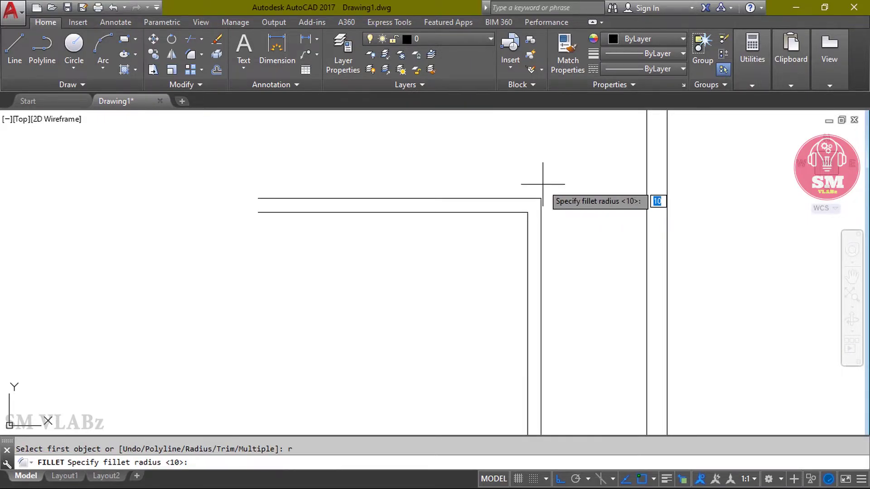
pyautogui.press('Return')
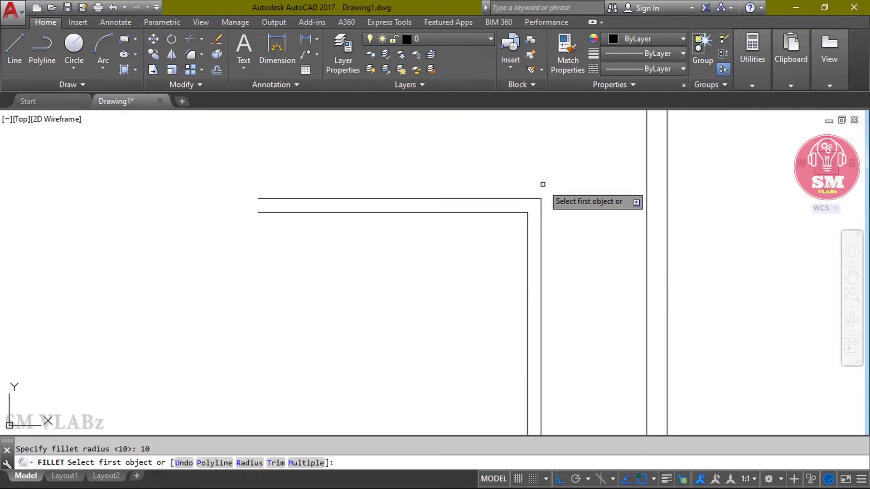
pyautogui.click(540, 229)
pyautogui.click(530, 198)
pyautogui.press('Return')
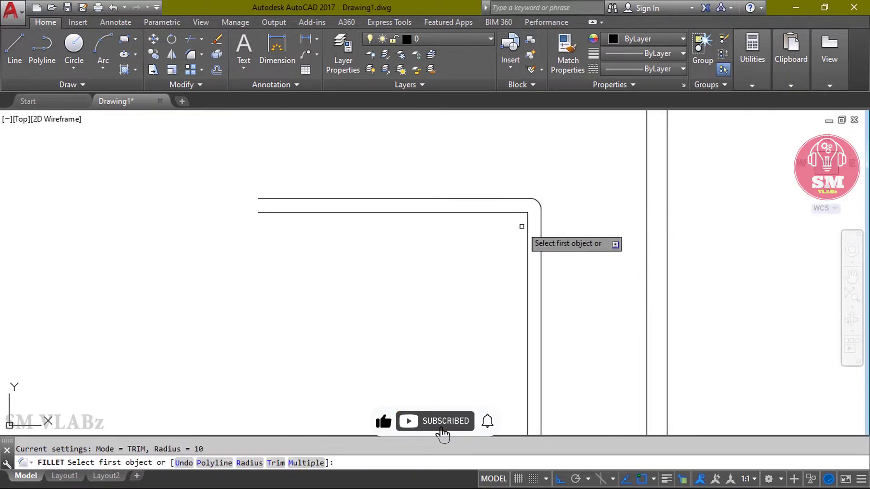
pyautogui.click(528, 231)
pyautogui.click(515, 212)
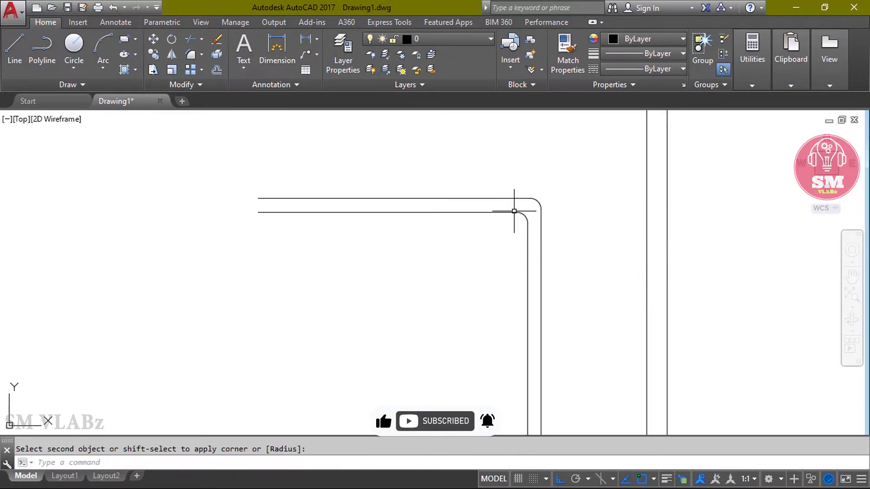
pyautogui.press('Delete')
# Step: Close the pipe end with a line between the inner and outer walls
pyautogui.write('l')
pyautogui.press('Return')
pyautogui.click(258, 212)
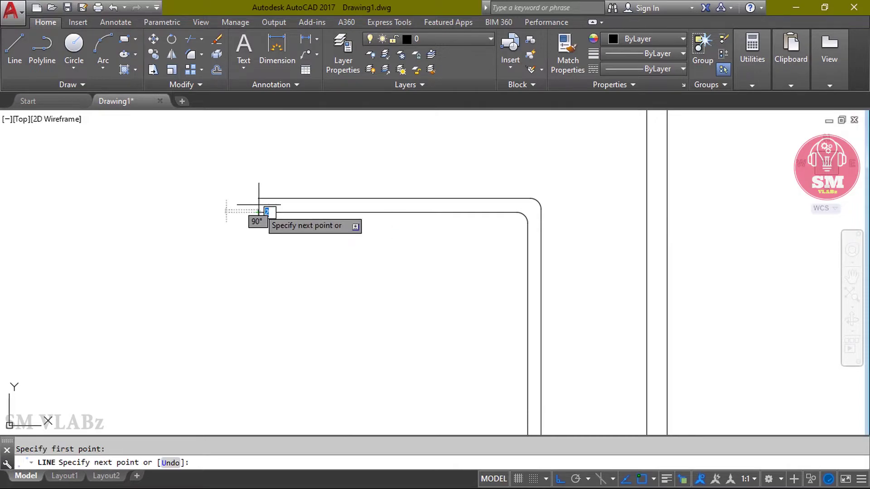
pyautogui.click(258, 198)
pyautogui.press('Return')
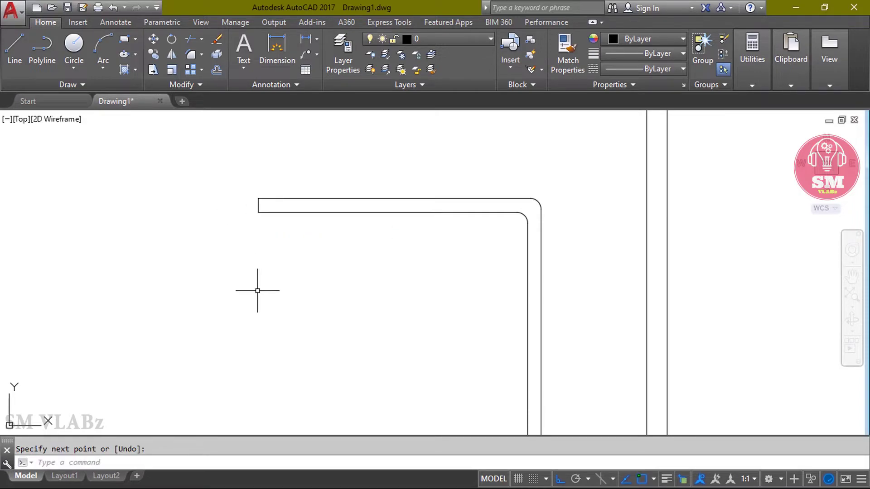
# Step: Add a 50-long line leftward from the outer top wall, then zoom extents
pyautogui.press('Return')
pyautogui.click(259, 199)
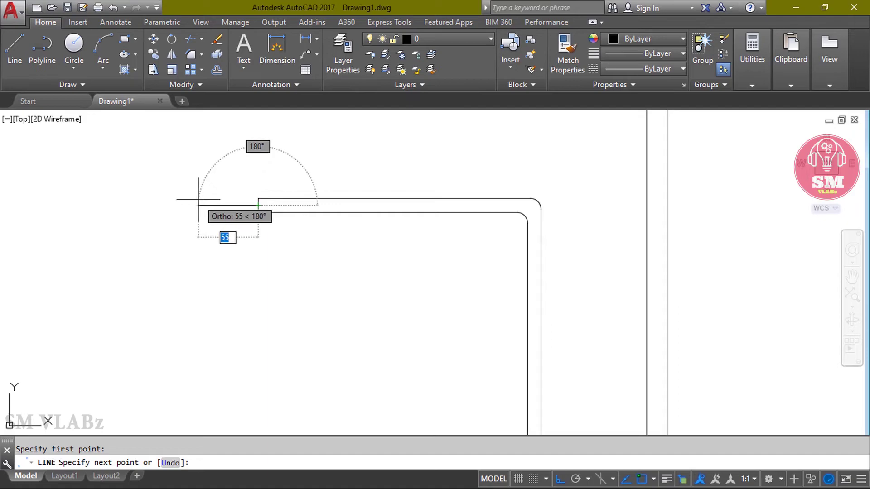
pyautogui.write('50')
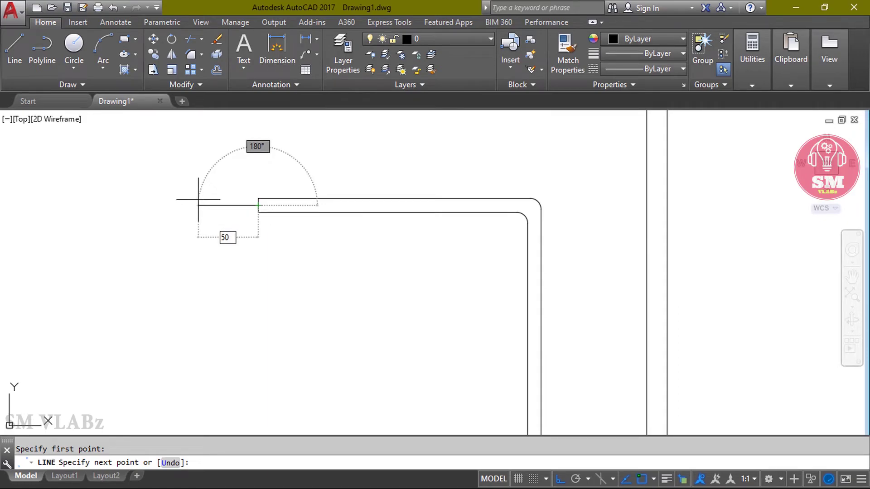
pyautogui.press('Return')
pyautogui.press('Escape')
pyautogui.middleClick(628, 360)
pyautogui.middleClick(628, 360)
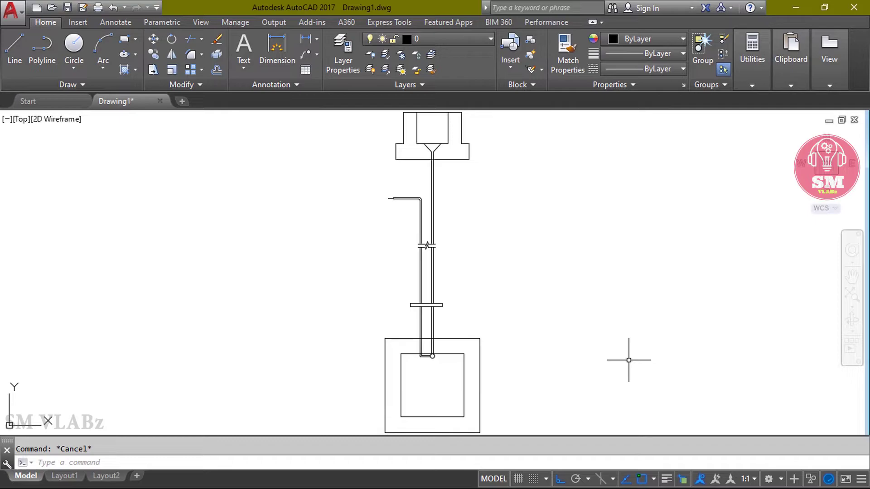
# Step: Hatch the band between the two pit squares with GRAVEL at scale 100
pyautogui.write('h')
pyautogui.press('Return')
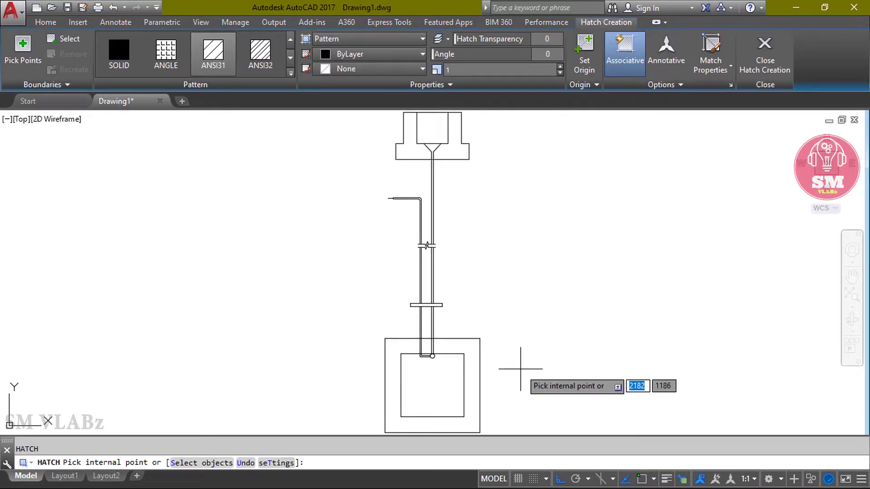
pyautogui.moveTo(511, 365); pyautogui.dragTo(531, 301, button='middle')
pyautogui.scroll(2, 519, 313)
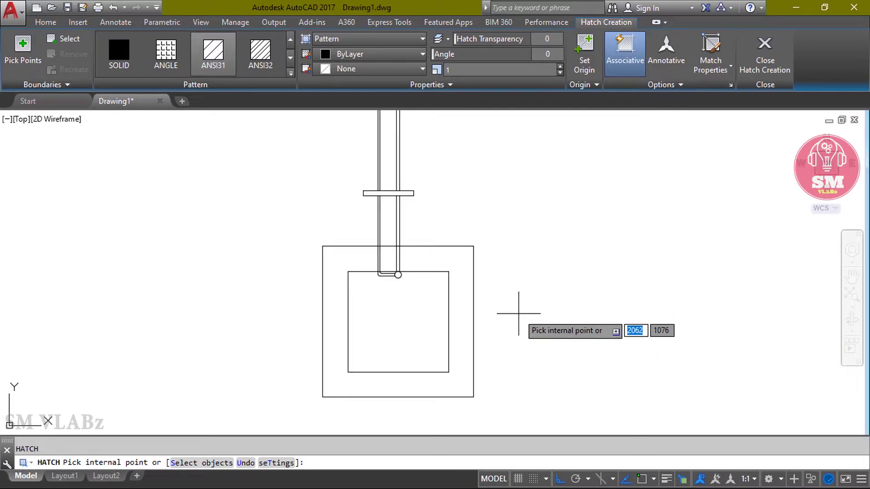
pyautogui.click(460, 265)
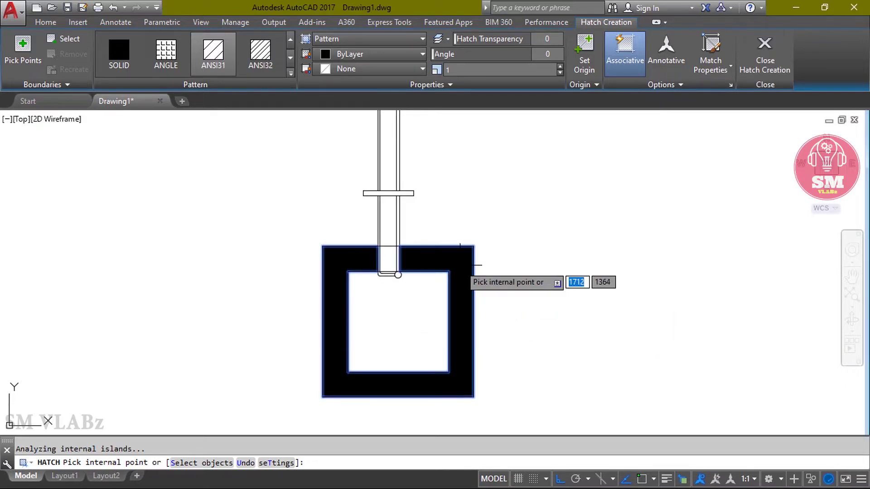
pyautogui.click(289, 72)
pyautogui.moveTo(292, 61)
pyautogui.mouseDown()
pyautogui.moveTo(311, 140)
pyautogui.moveTo(301, 184)
pyautogui.moveTo(295, 162)
pyautogui.mouseUp()
pyautogui.click(118, 76)
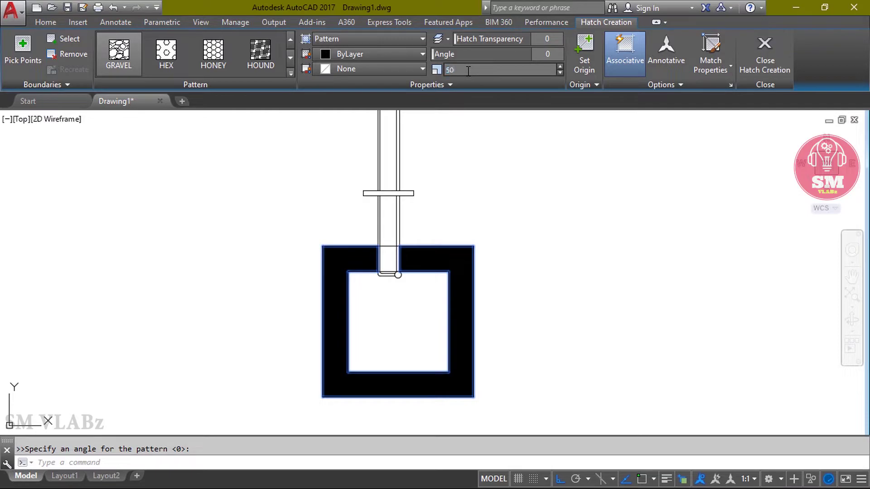
pyautogui.press('Return')
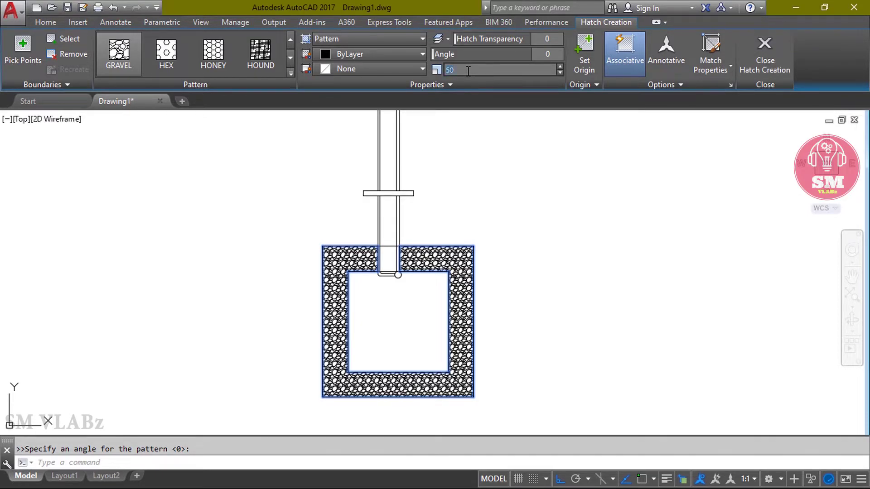
pyautogui.press('Return')
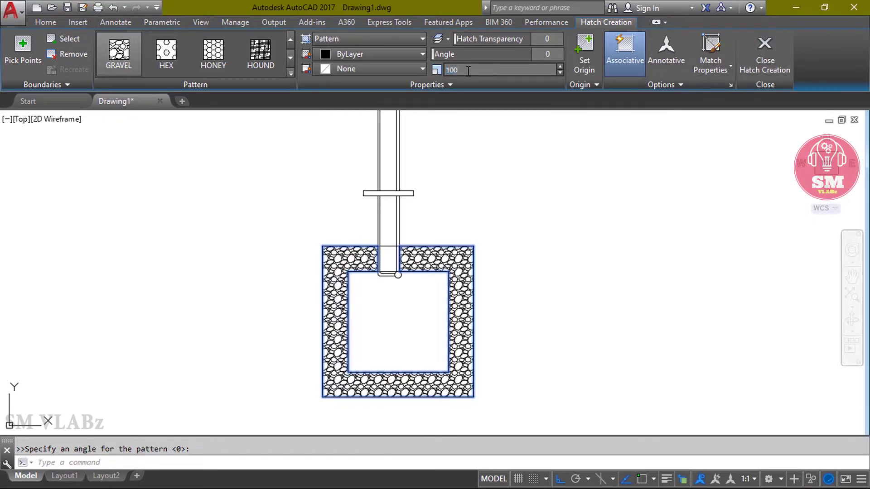
pyautogui.press('Return')
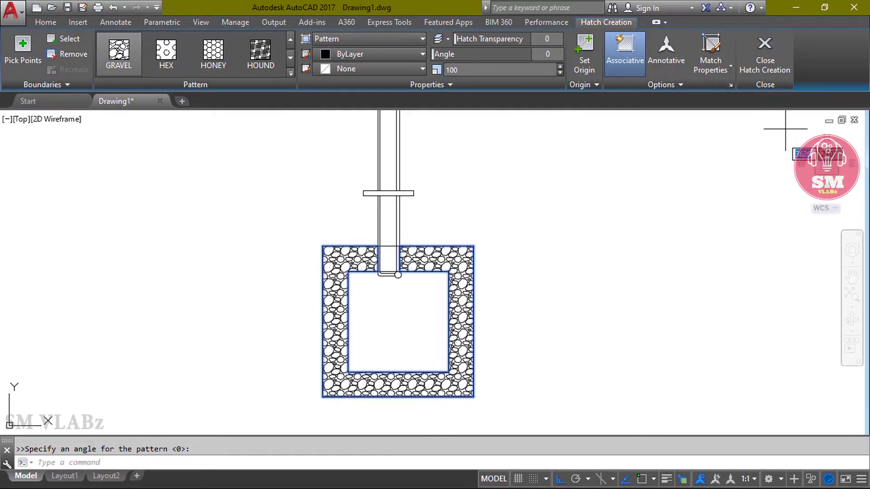
pyautogui.click(772, 67)
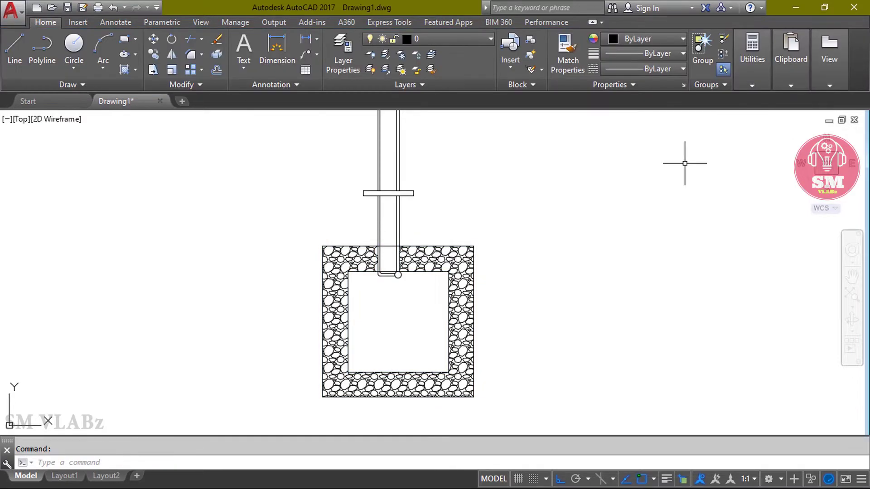
# Step: Hatch the left and right stepped blocks with AR-CONC at scale 10
pyautogui.scroll(-4, 494, 256)
pyautogui.moveTo(482, 206); pyautogui.dragTo(468, 251, button='middle')
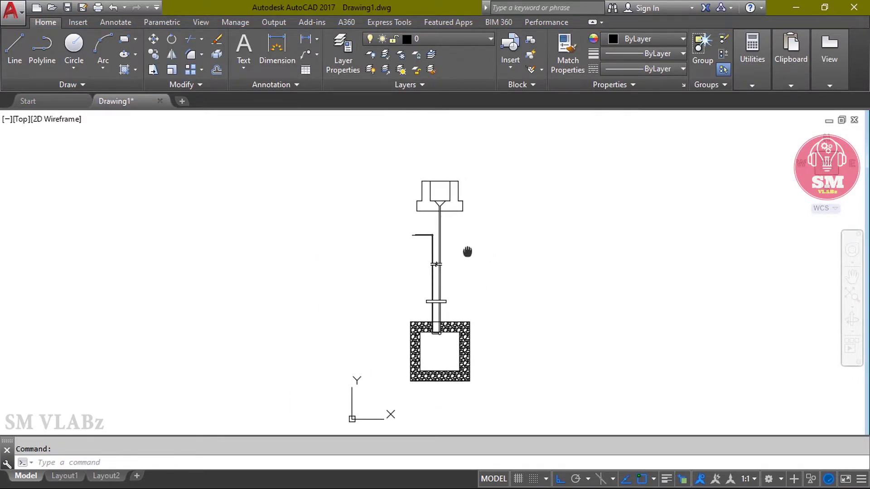
pyautogui.scroll(4, 466, 206)
pyautogui.moveTo(488, 176); pyautogui.dragTo(508, 222, button='middle')
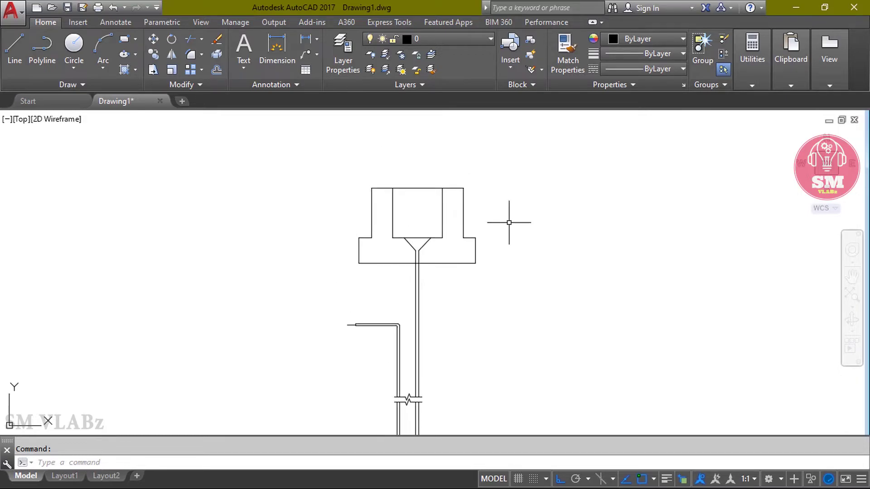
pyautogui.scroll(2, 509, 223)
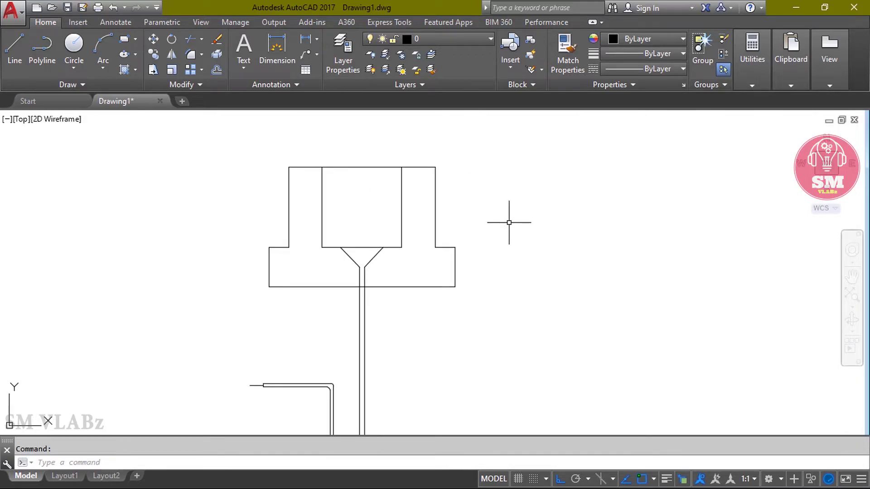
pyautogui.write('h')
pyautogui.press('Return')
pyautogui.click(303, 207)
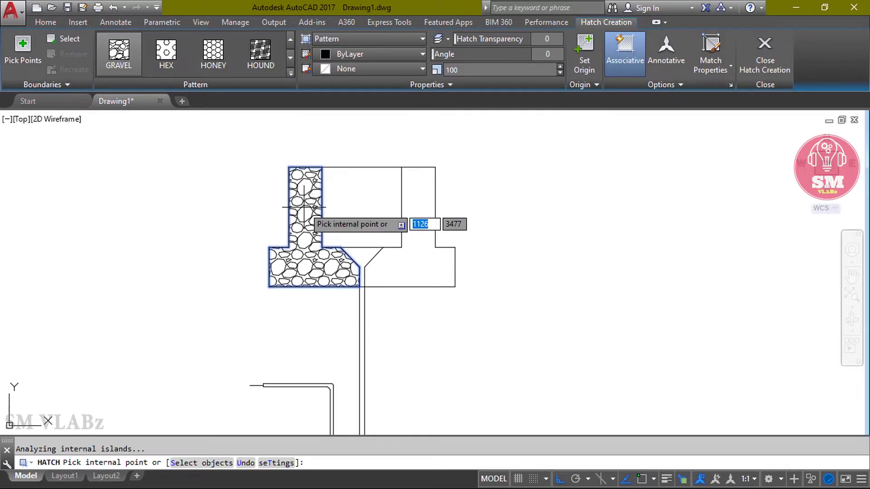
pyautogui.click(290, 73)
pyautogui.scroll(-5, 292, 150)
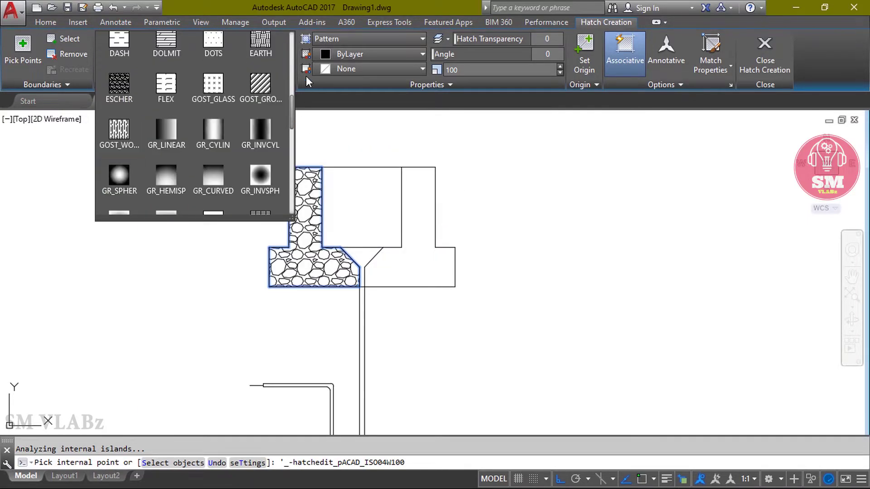
pyautogui.scroll(6, 290, 77)
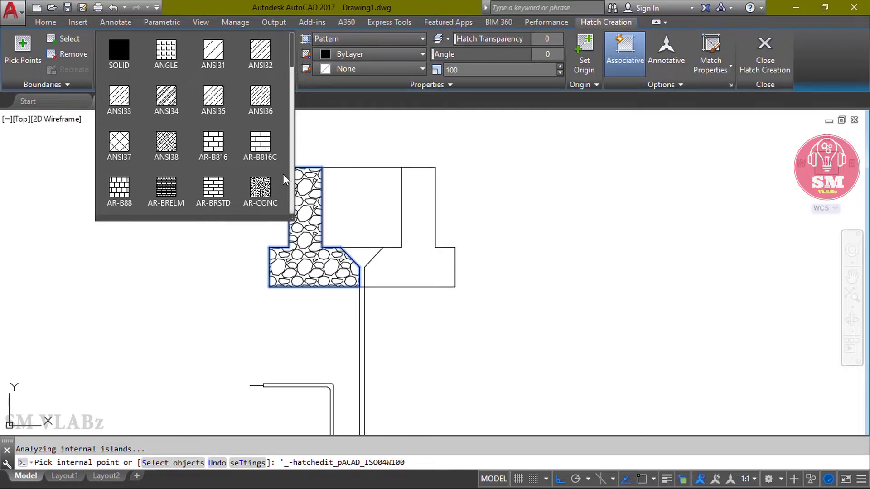
pyautogui.click(263, 188)
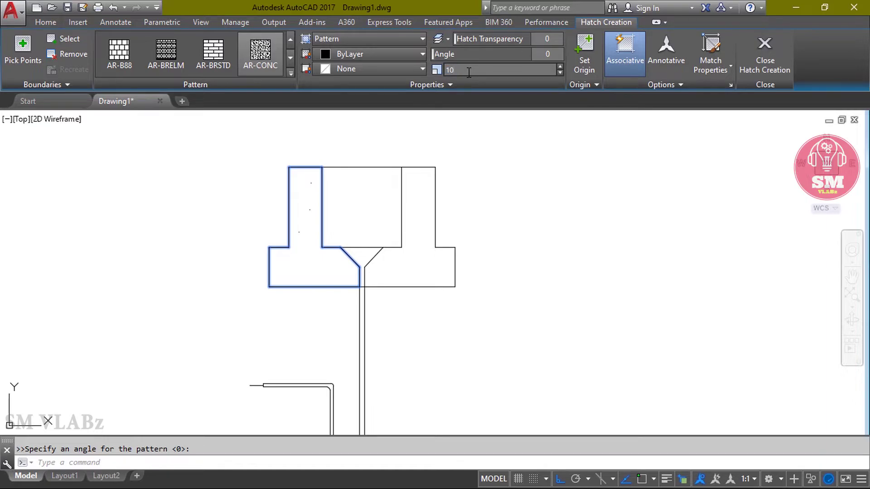
pyautogui.press('Return')
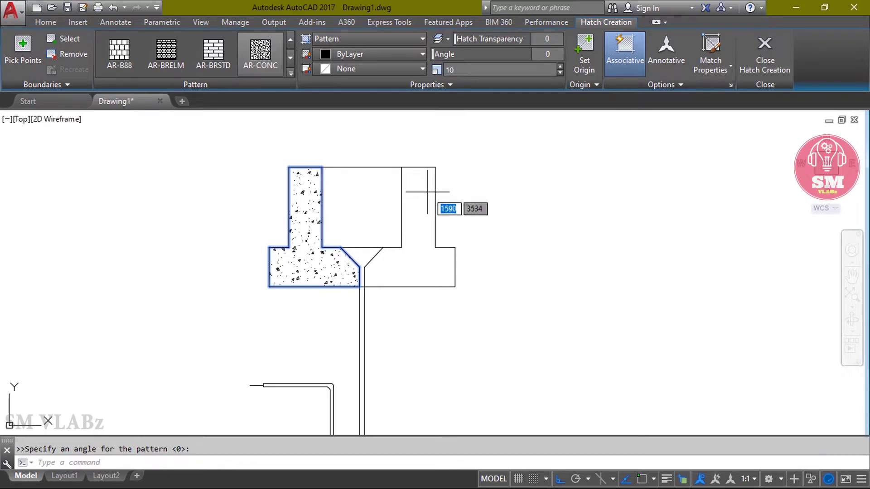
pyautogui.click(417, 220)
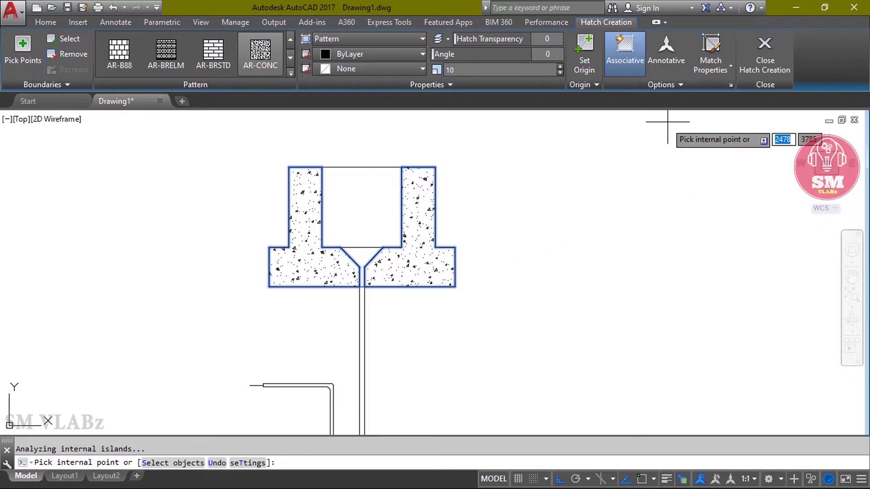
pyautogui.click(765, 71)
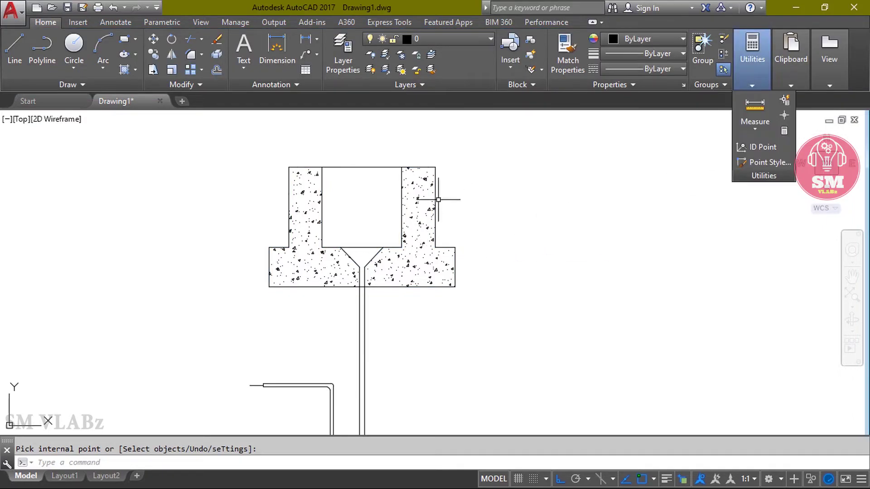
# Step: Undo an accidental erase, then trim away the central opening's top edge
pyautogui.scroll(-3, 406, 214)
pyautogui.scroll(8, 372, 223)
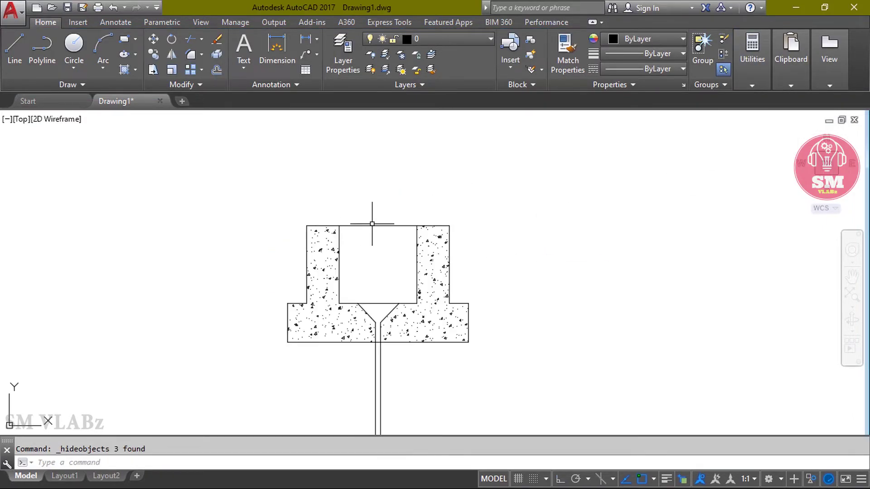
pyautogui.click(375, 234)
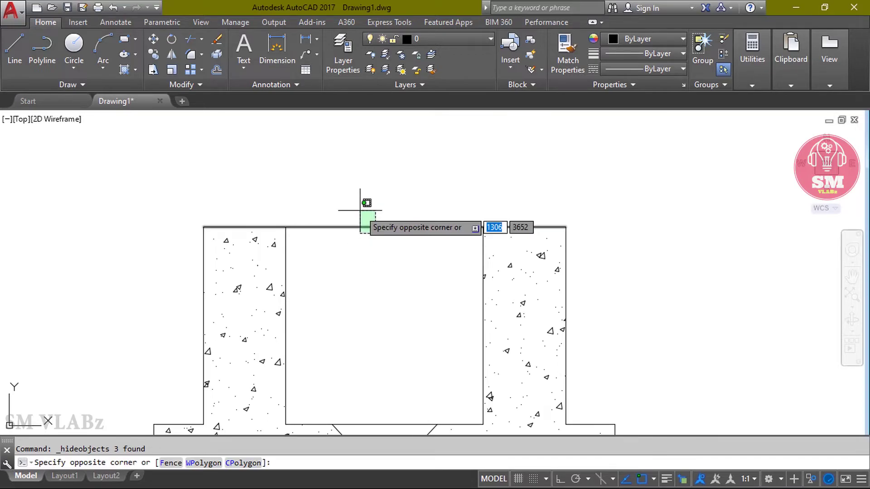
pyautogui.hotkey('ctrl', 'z')
pyautogui.write('t')
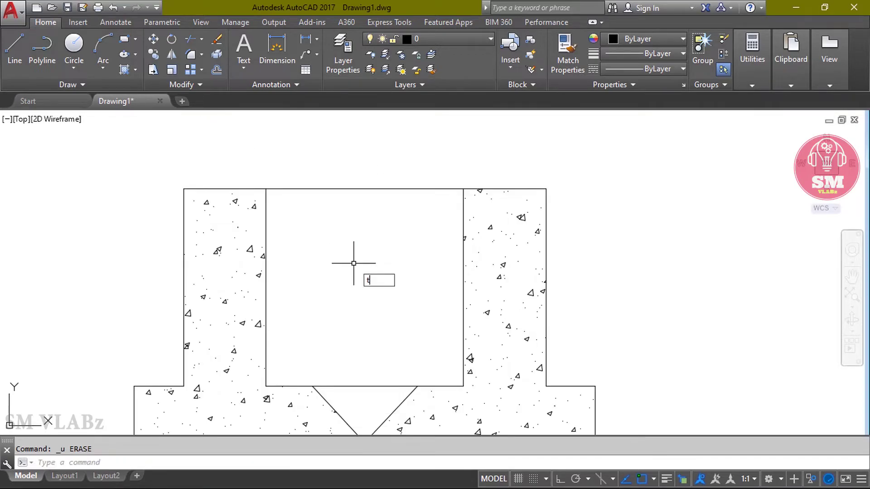
pyautogui.write('r')
pyautogui.press('Return')
pyautogui.press('Return')
pyautogui.click(415, 246)
pyautogui.click(290, 144)
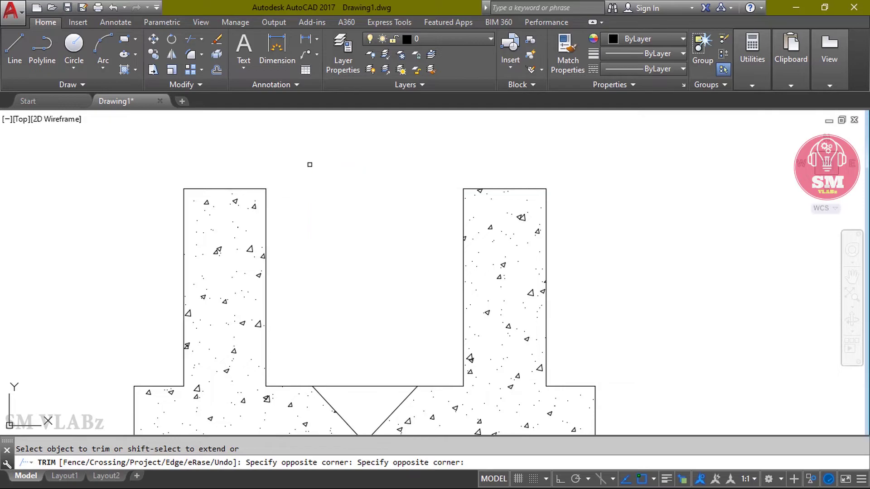
pyautogui.press('Escape')
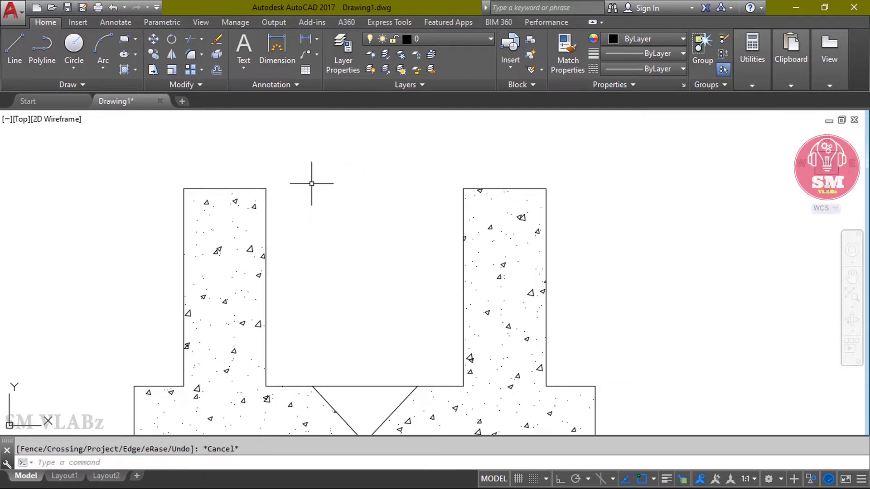
pyautogui.click(124, 40)
# Step: Draw a 300 by 10 rectangle from the opening's top-left corner
pyautogui.click(265, 188)
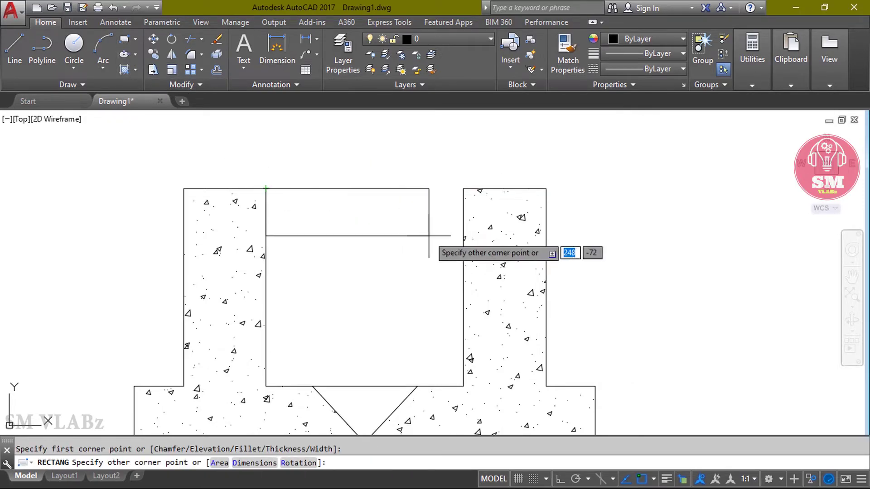
pyautogui.write('@')
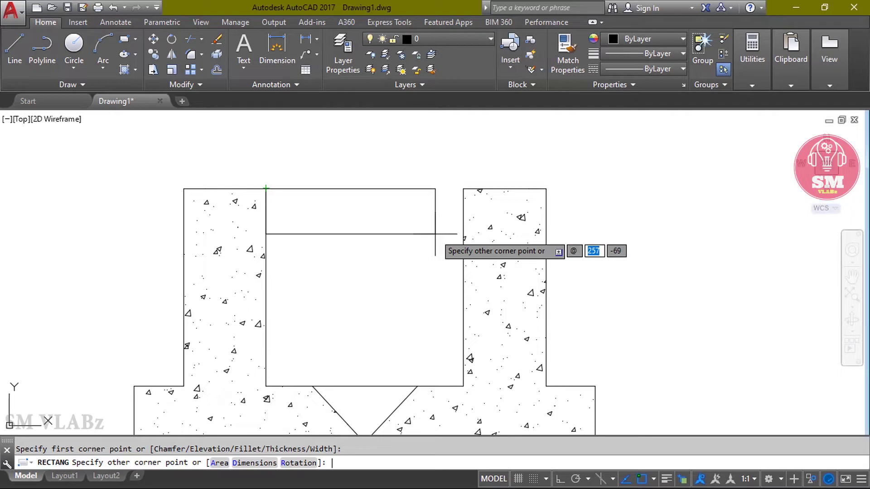
pyautogui.write('300')
pyautogui.press('Tab')
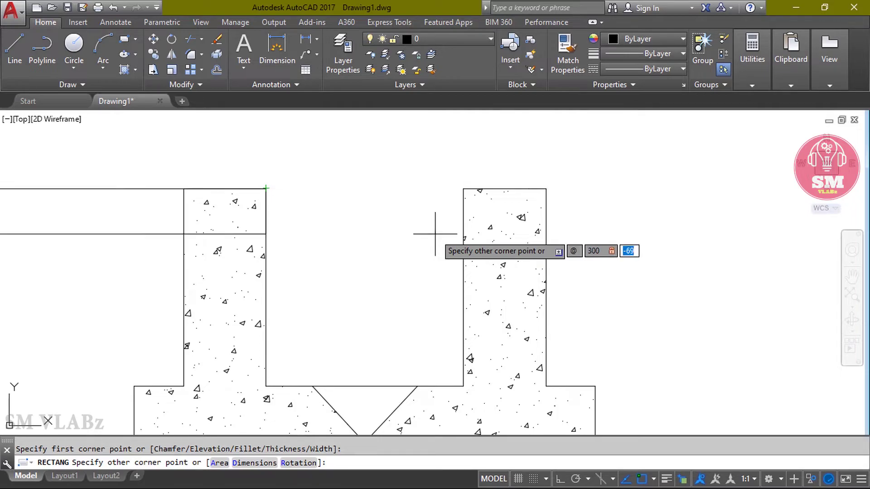
pyautogui.write('10')
pyautogui.press('Return')
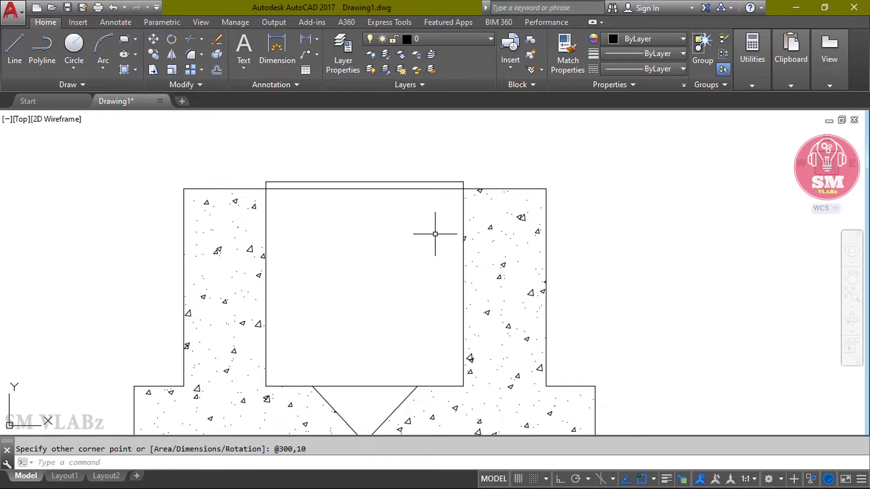
# Step: Move the rectangle by its top-right corner onto the right block's corner
pyautogui.click(408, 190)
pyautogui.click(346, 154)
pyautogui.rightClick(346, 140)
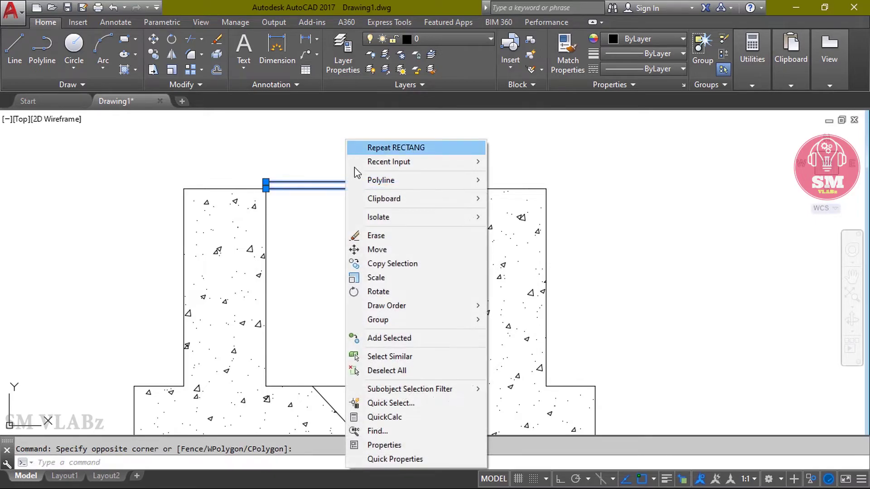
pyautogui.click(382, 249)
pyautogui.scroll(2, 461, 183)
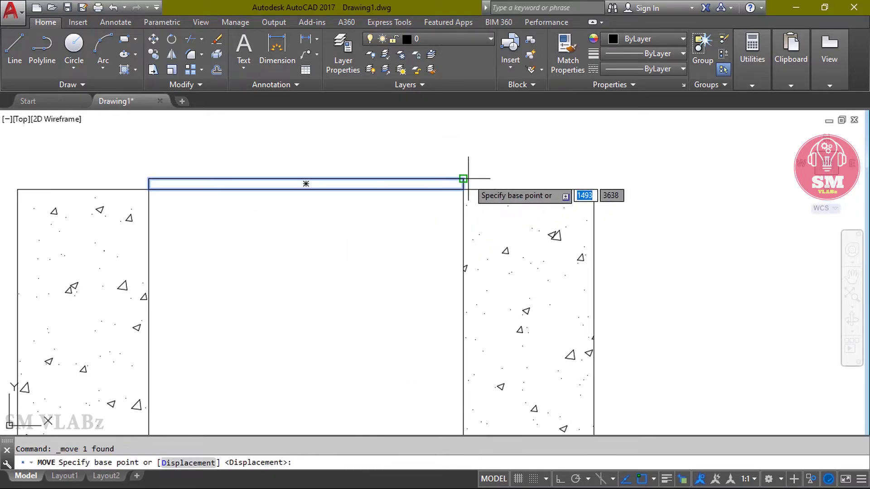
pyautogui.click(463, 179)
pyautogui.click(463, 189)
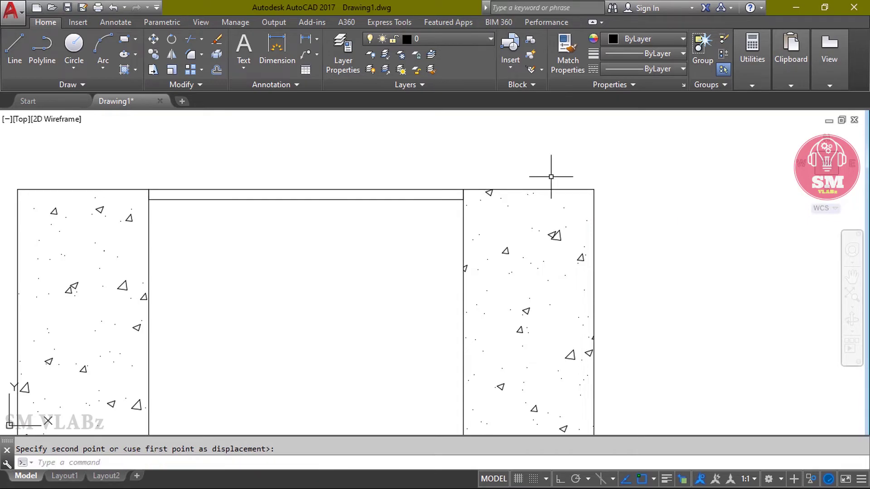
# Step: Hatch the 300 by 10 cover strip with ANSI31 at scale 80
pyautogui.moveTo(588, 187); pyautogui.dragTo(737, 182, button='middle')
pyautogui.write('h')
pyautogui.press('Return')
pyautogui.click(423, 188)
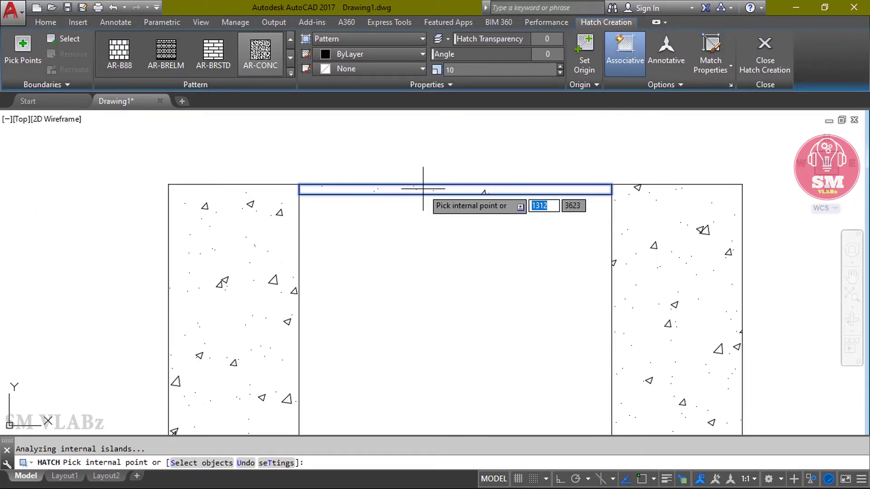
pyautogui.click(290, 73)
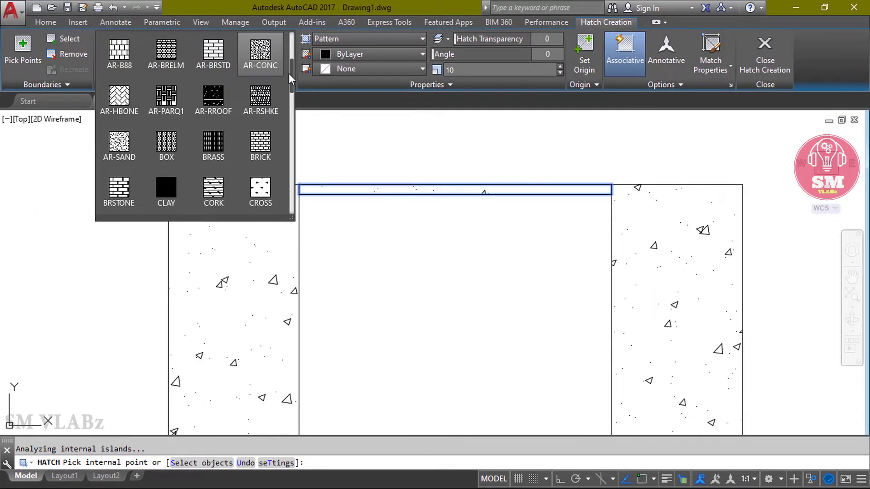
pyautogui.scroll(3, 259, 118)
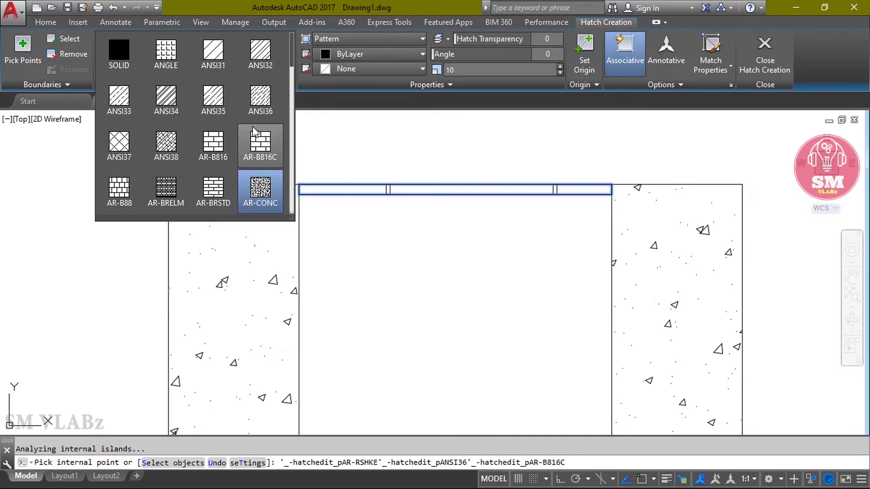
pyautogui.click(213, 52)
pyautogui.click(478, 69)
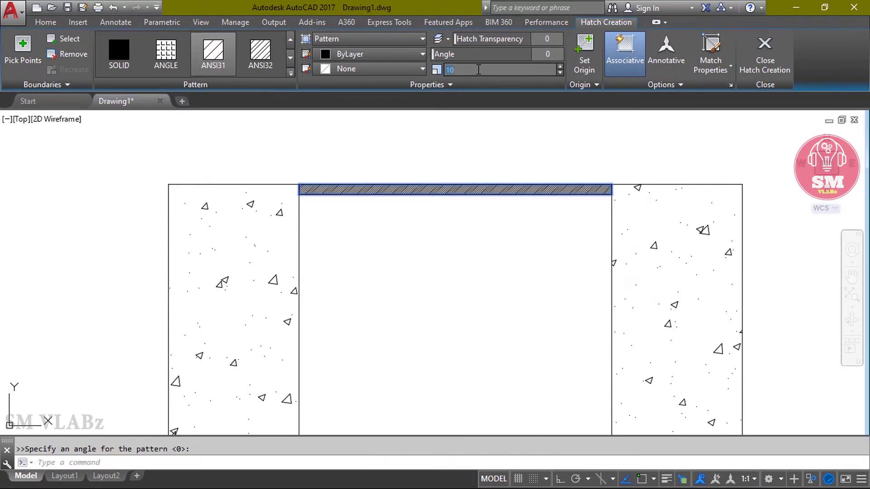
pyautogui.press('Return')
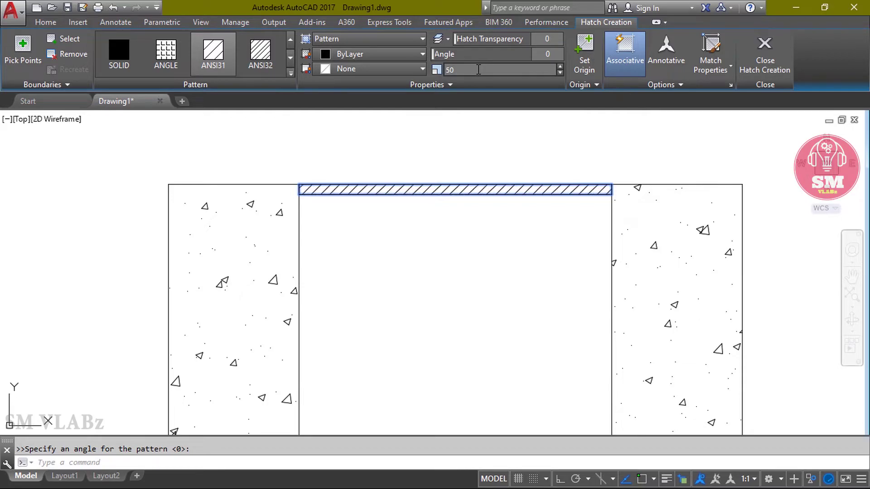
pyautogui.write('80')
pyautogui.press('Return')
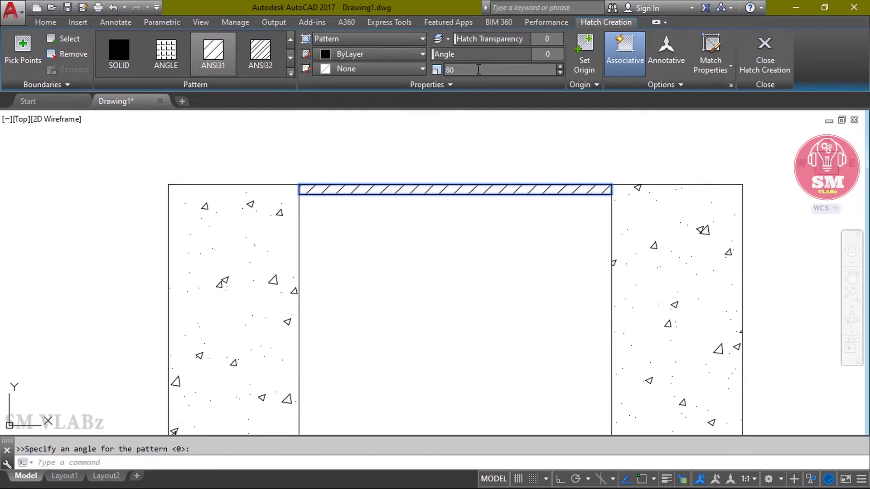
pyautogui.click(763, 67)
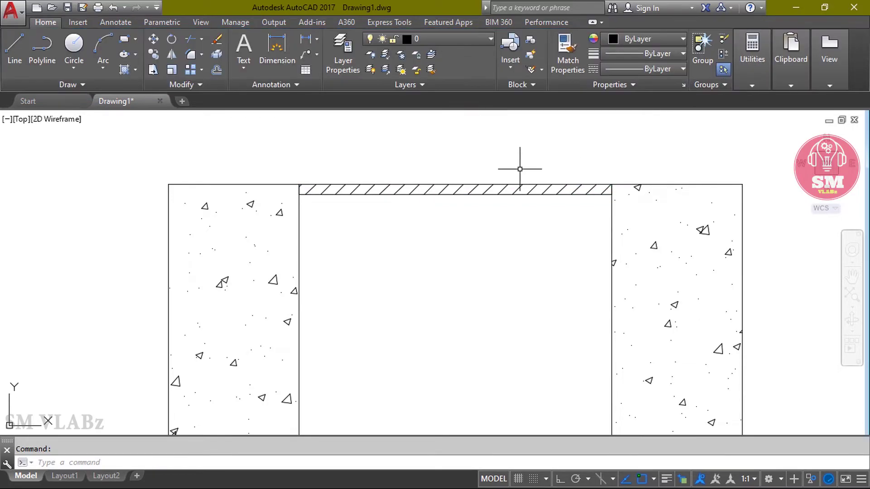
pyautogui.scroll(-4, 519, 169)
# Step: Add a vertical linear dimension along the pit's left side
pyautogui.middleClick(434, 278)
pyautogui.middleClick(434, 277)
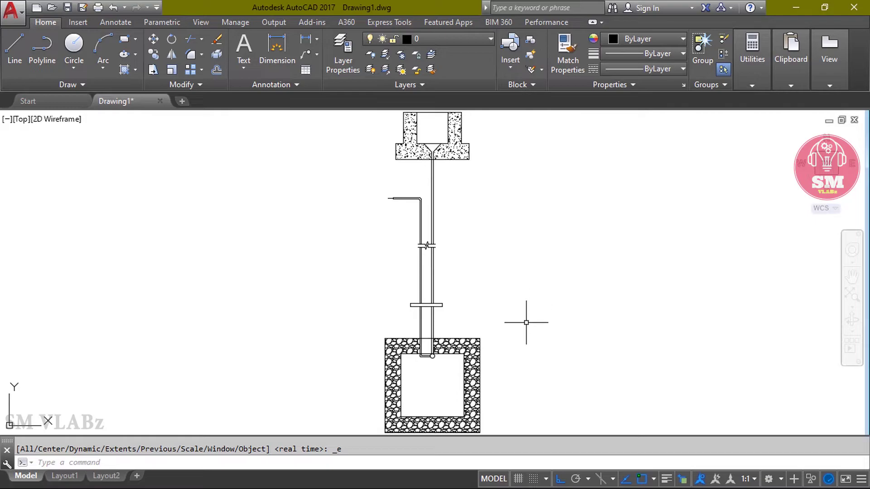
pyautogui.scroll(2, 526, 322)
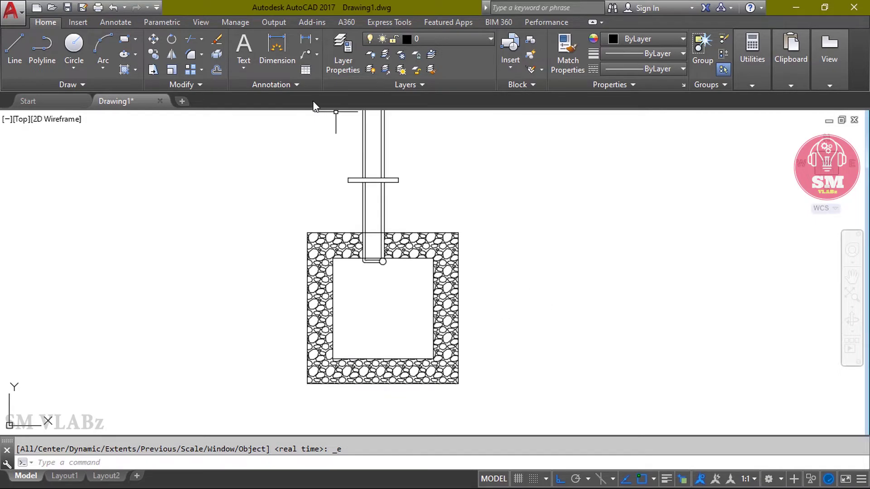
pyautogui.click(305, 39)
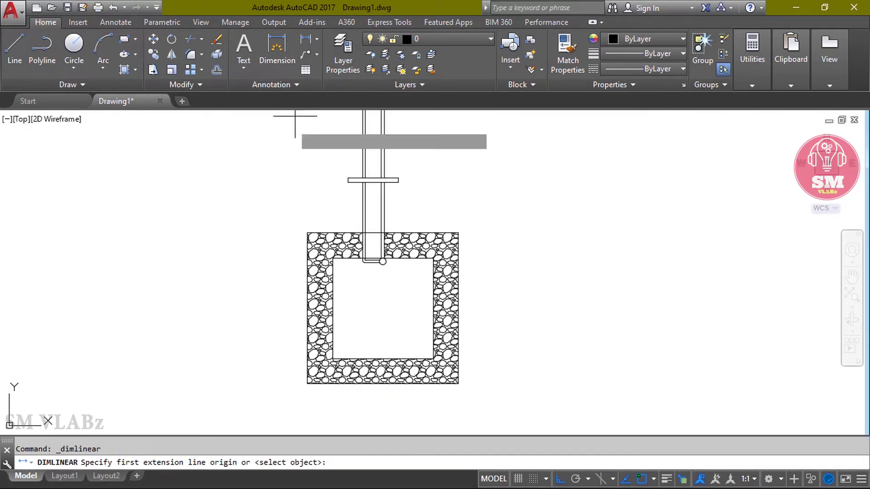
pyautogui.click(307, 384)
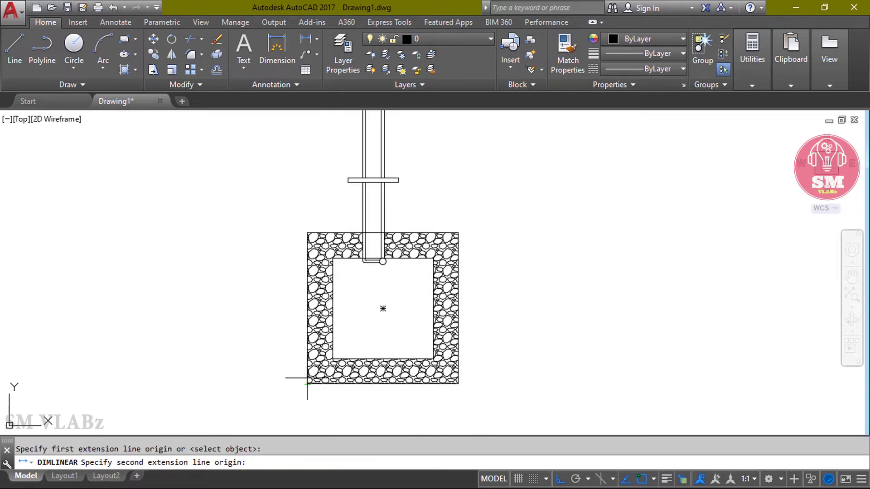
pyautogui.click(307, 233)
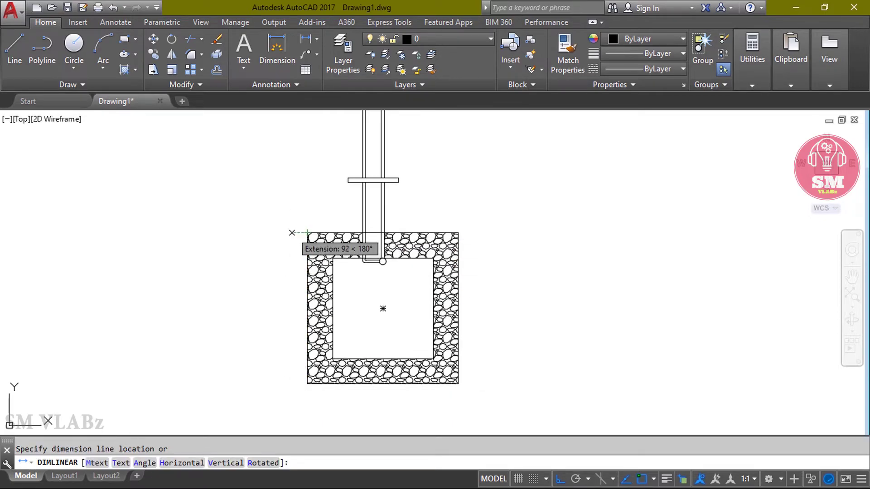
pyautogui.click(292, 233)
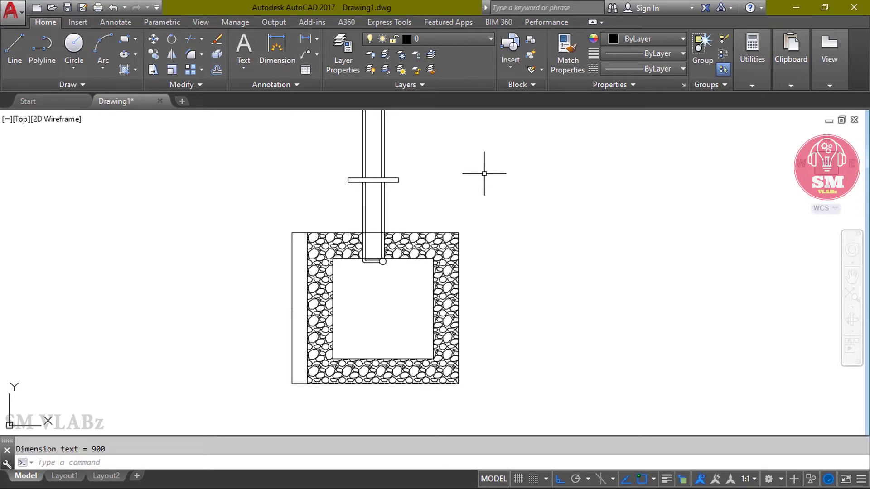
# Step: Add a horizontal 900 dimension below the pit's bottom edge using DLI
pyautogui.press('Escape')
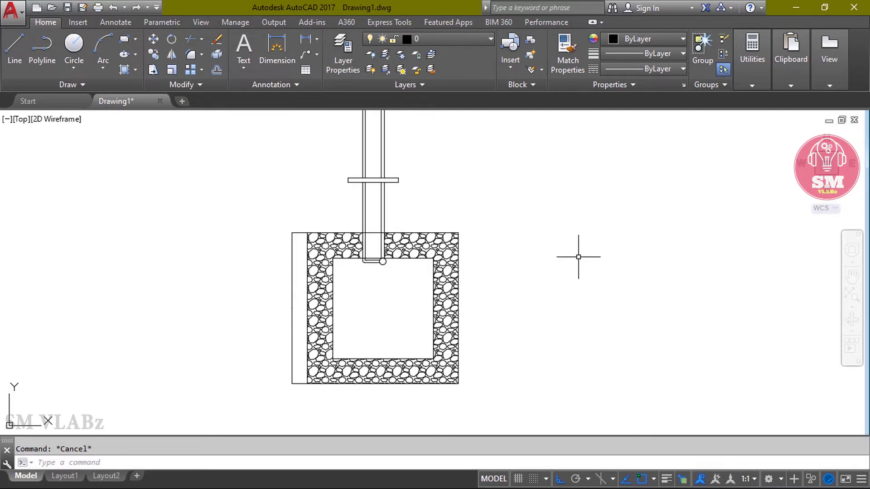
pyautogui.write('DLI')
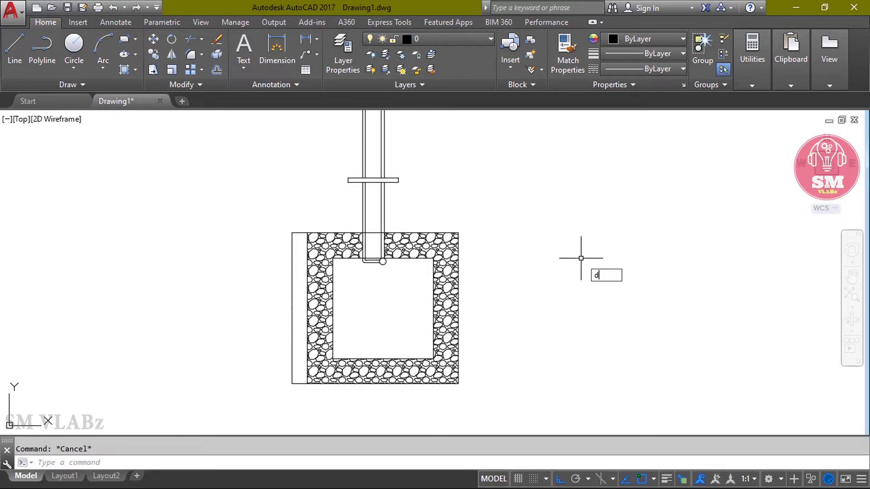
pyautogui.press('Return')
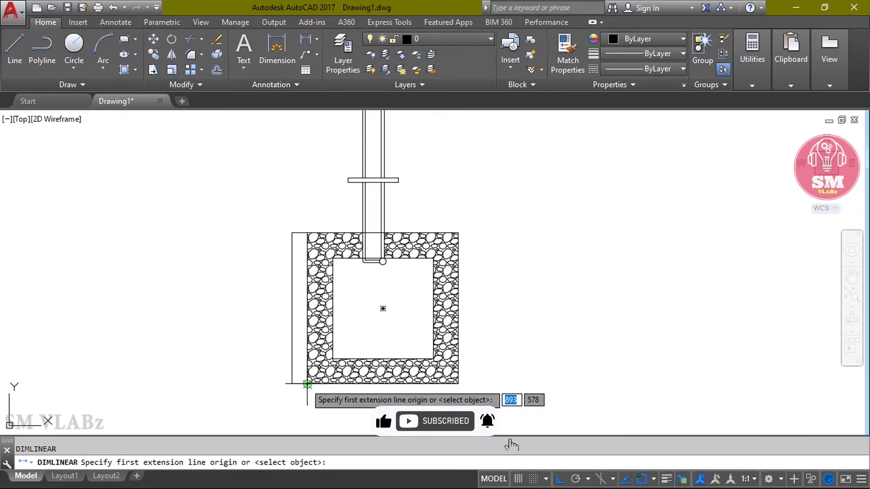
pyautogui.click(307, 386)
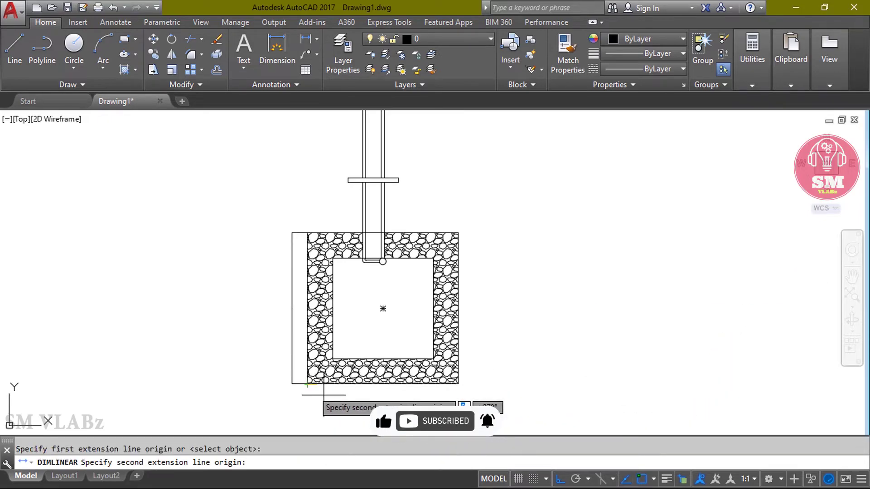
pyautogui.click(457, 384)
pyautogui.click(459, 395)
pyautogui.scroll(-2, 543, 303)
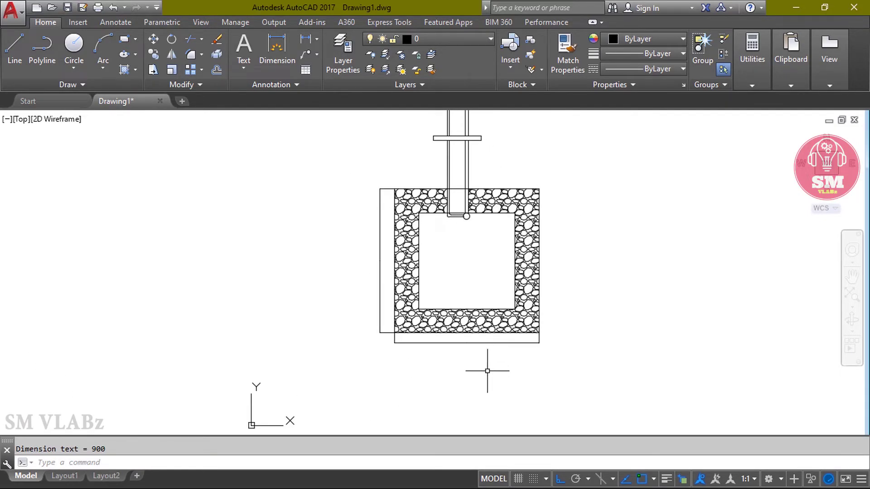
pyautogui.scroll(-1, 489, 370)
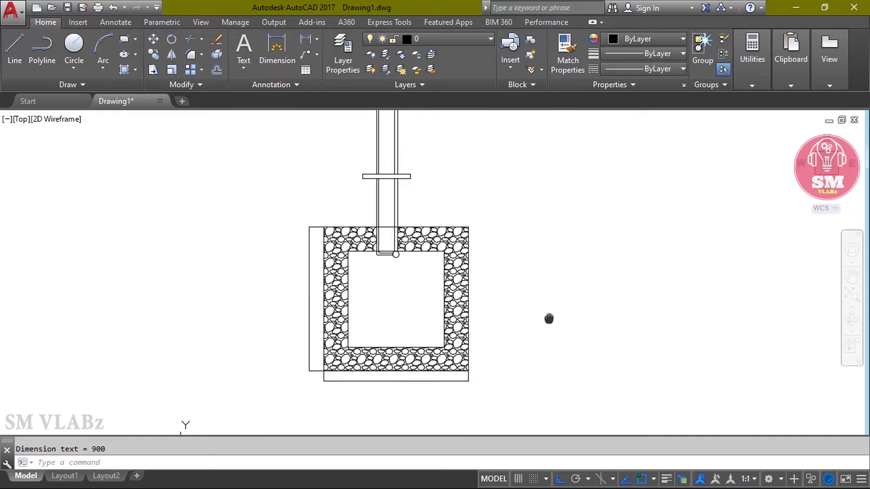
pyautogui.scroll(1, 548, 320)
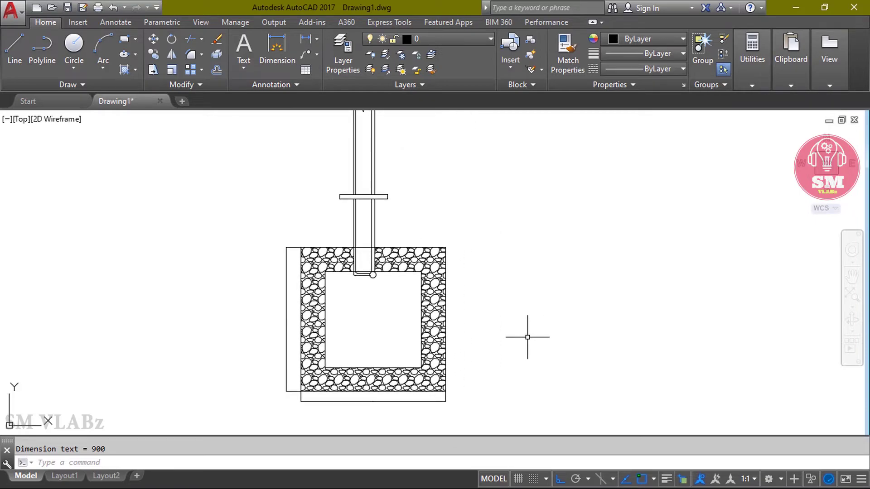
# Step: Give the Standard dimension style text height 50 and arrow size 5
pyautogui.press('Escape')
pyautogui.write('d')
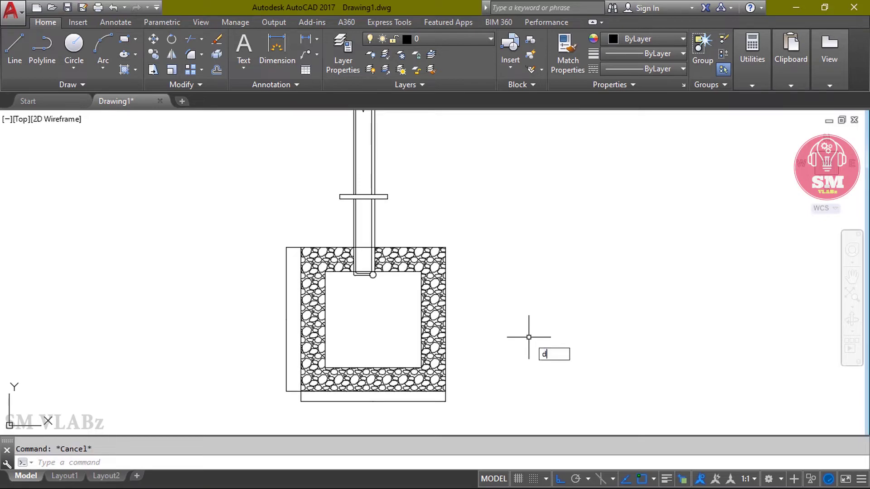
pyautogui.press('Return')
pyautogui.click(568, 223)
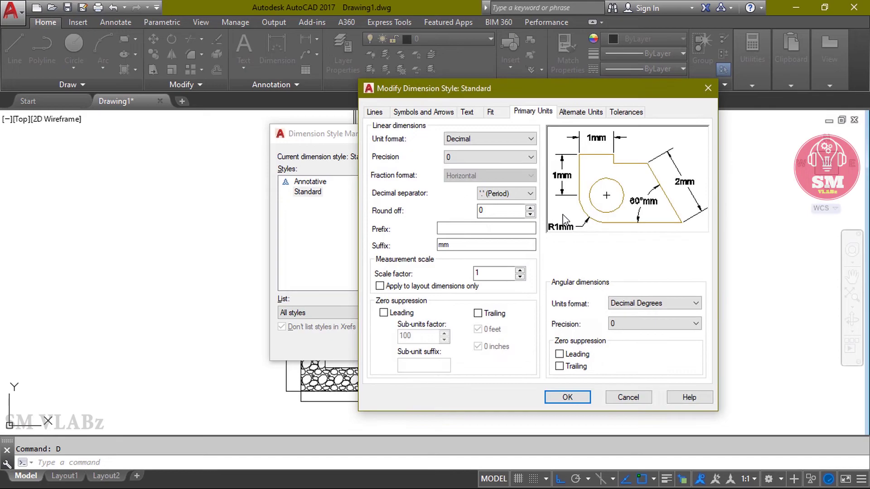
pyautogui.click(467, 112)
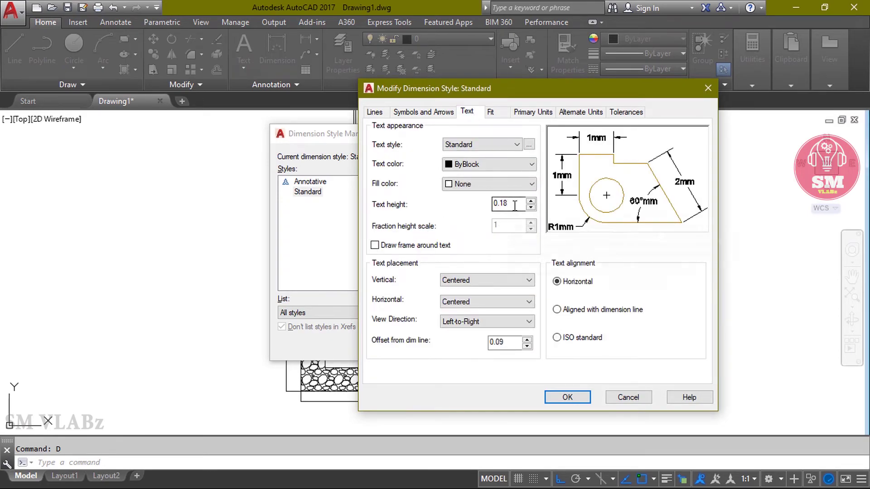
pyautogui.moveTo(516, 204); pyautogui.dragTo(465, 207)
pyautogui.write('50')
pyautogui.click(427, 112)
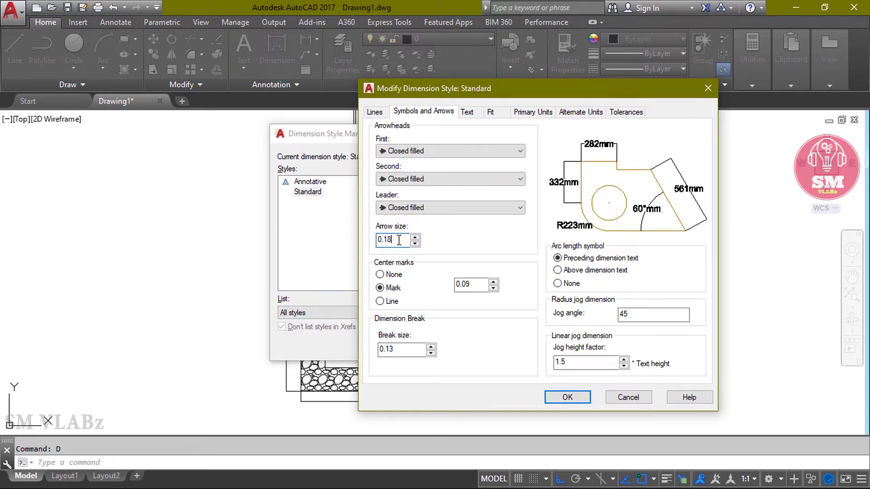
pyautogui.moveTo(405, 240); pyautogui.dragTo(364, 243)
pyautogui.write('50')
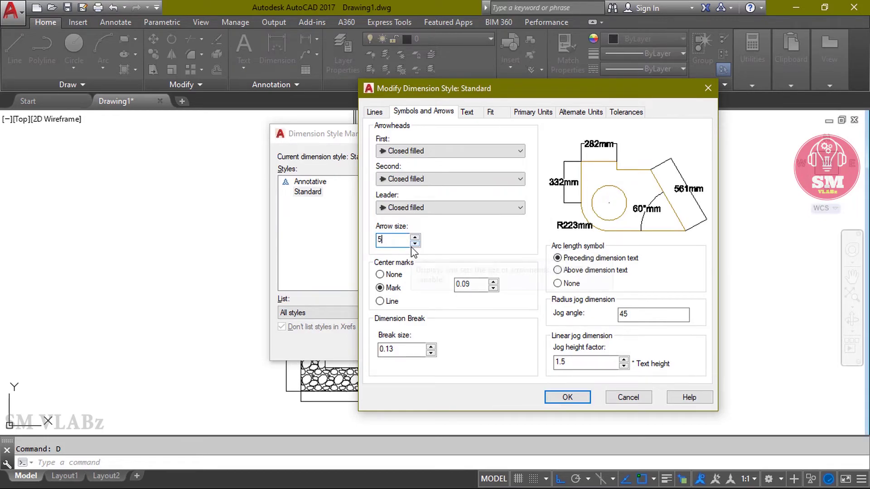
pyautogui.click(558, 397)
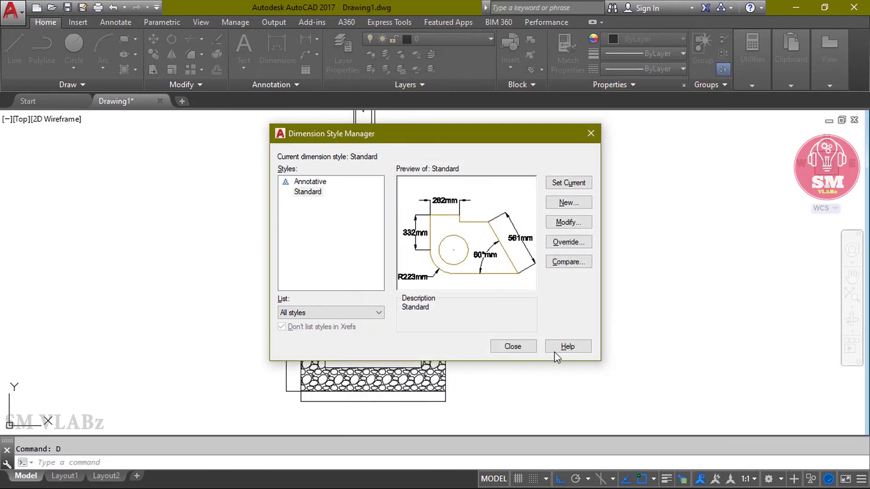
pyautogui.click(526, 346)
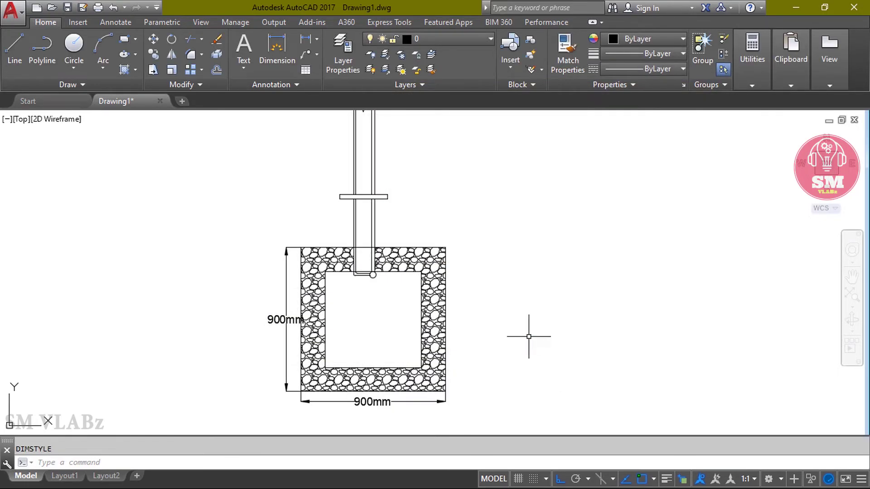
pyautogui.moveTo(525, 339); pyautogui.dragTo(547, 326, button='middle')
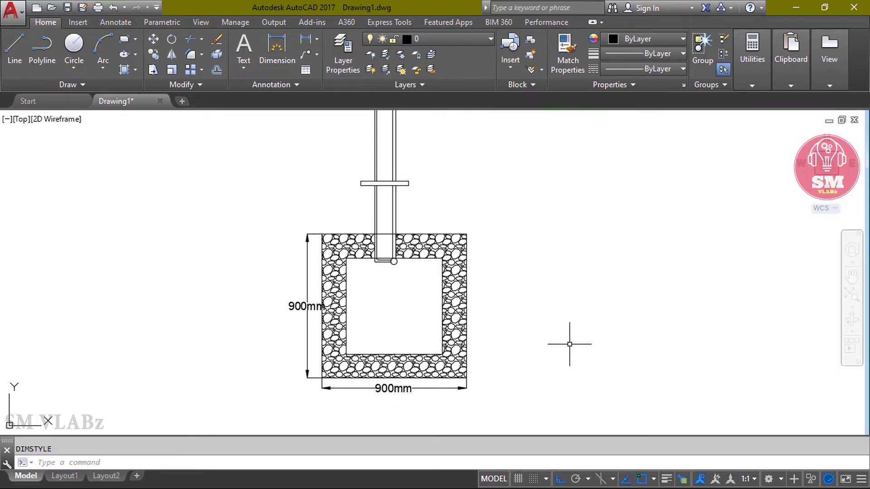
# Step: Set the Standard dimension style's text to align with the dimension line and make it current
pyautogui.write('d')
pyautogui.press('Return')
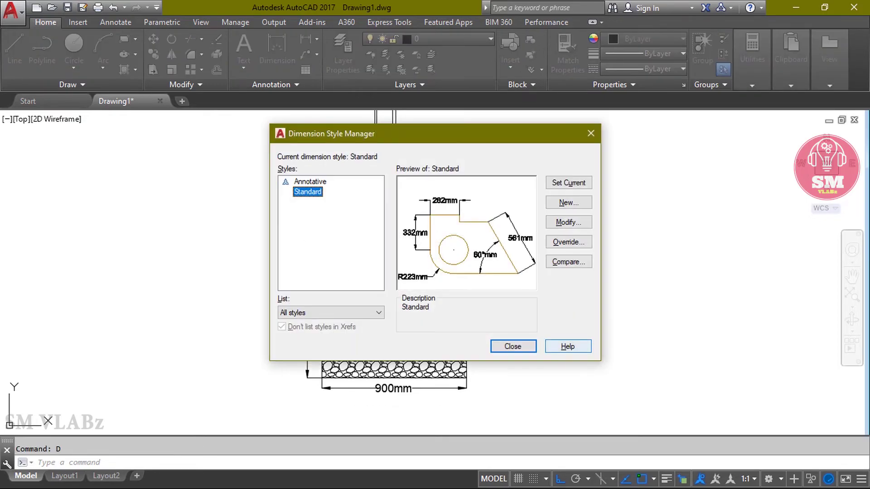
pyautogui.click(556, 223)
pyautogui.click(472, 113)
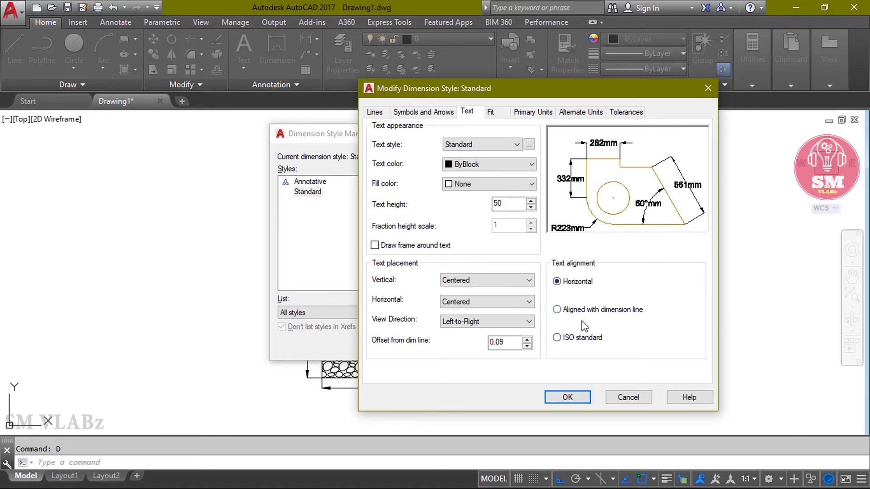
pyautogui.click(558, 310)
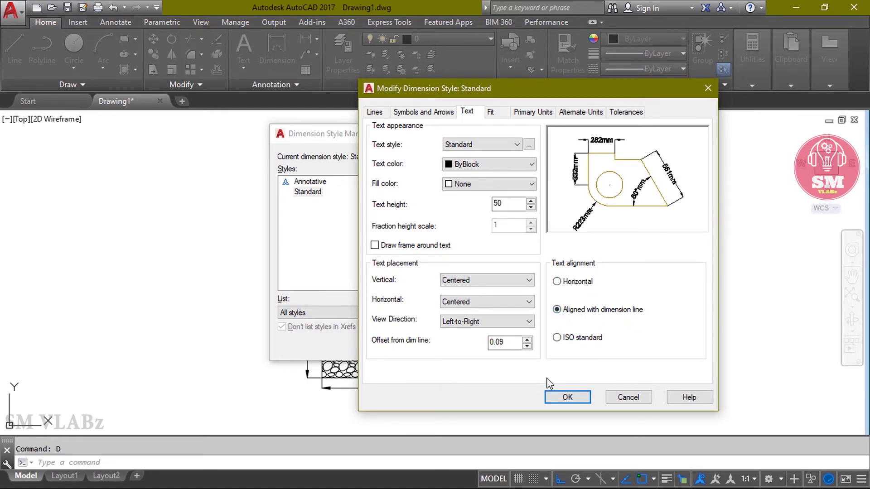
pyautogui.click(566, 397)
pyautogui.click(572, 186)
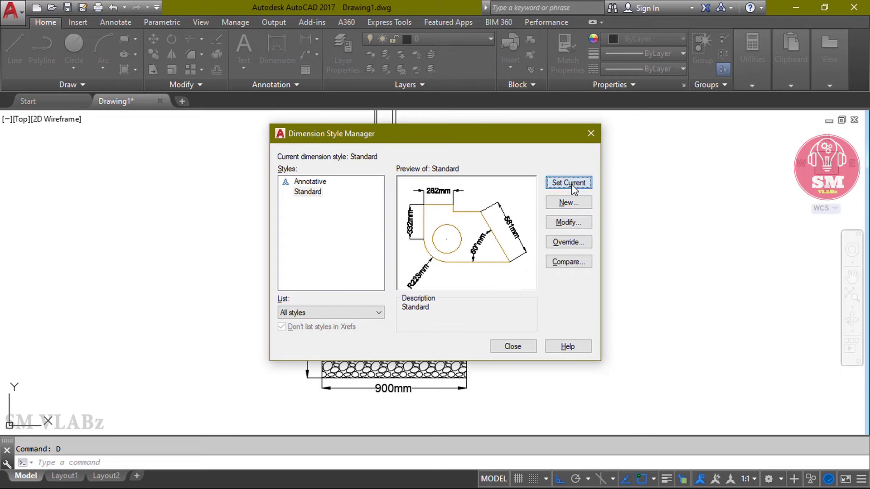
pyautogui.click(512, 346)
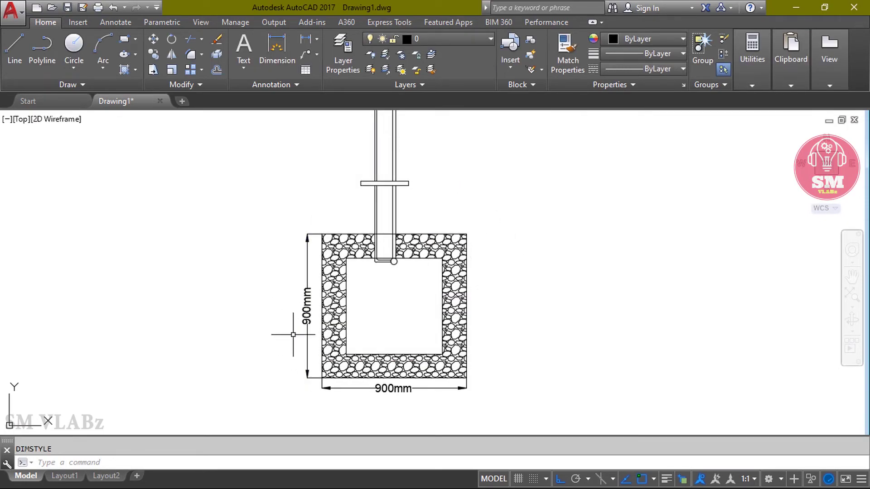
# Step: Zoom and pan to frame the whole pipe drawing, then start a multileader
pyautogui.middleClick(495, 285)
pyautogui.middleClick(496, 285)
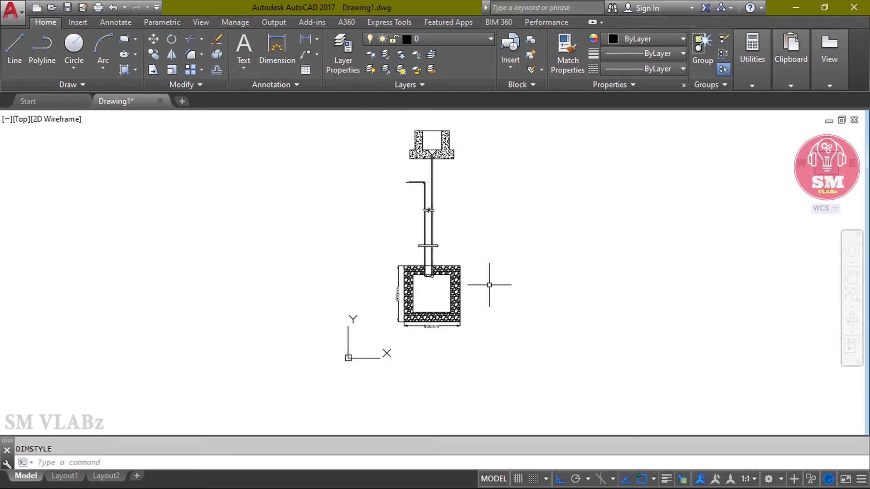
pyautogui.scroll(2, 519, 290)
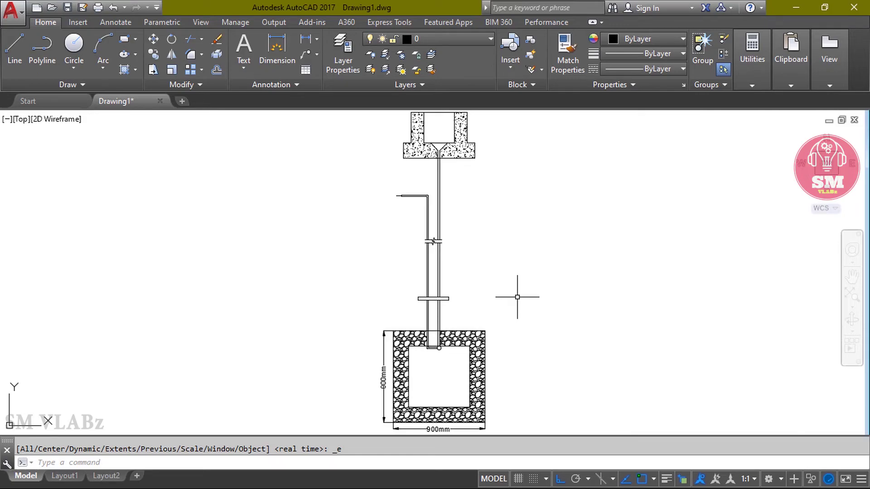
pyautogui.moveTo(518, 297); pyautogui.dragTo(509, 269, button='middle')
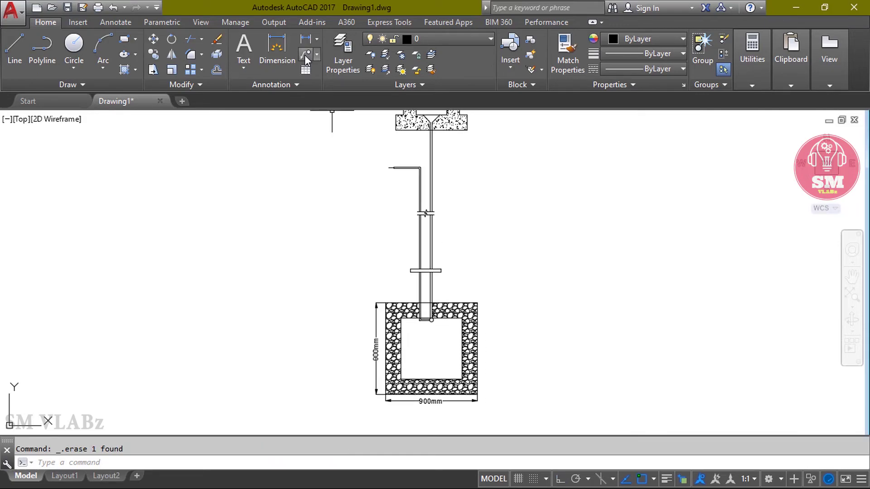
pyautogui.click(306, 54)
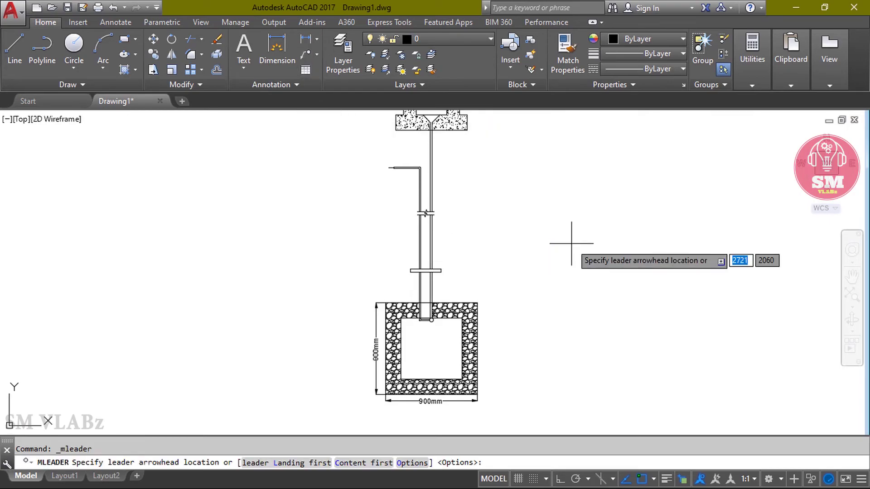
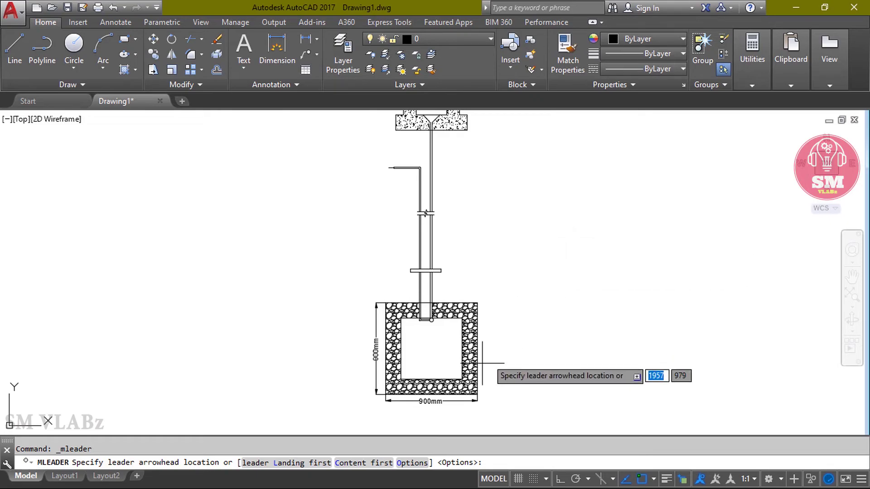
# Step: Add a multileader from inside the 900mm pit, labelled 'Earthing Plate' on one line
pyautogui.click(433, 345)
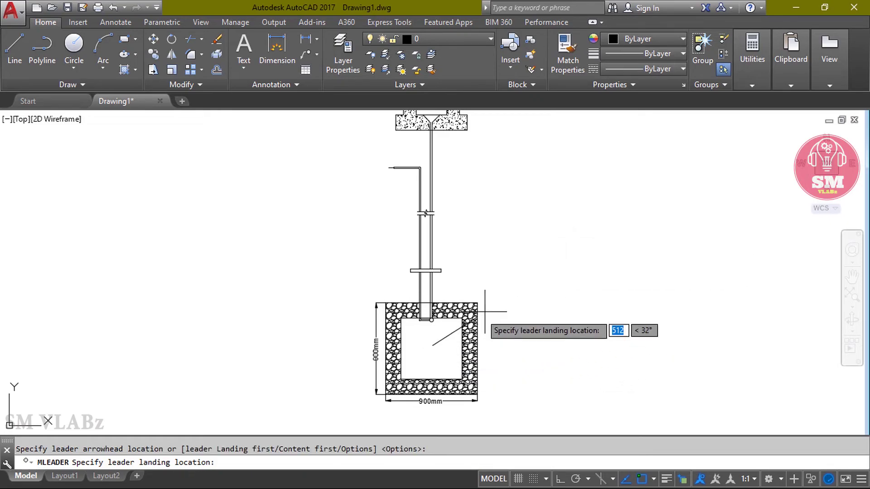
pyautogui.click(531, 266)
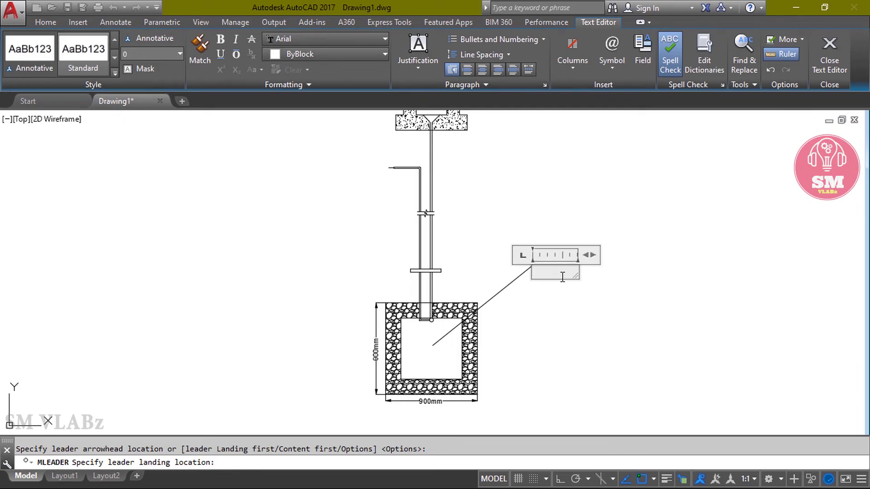
pyautogui.write('Earthing Plate')
pyautogui.moveTo(573, 289); pyautogui.dragTo(627, 293)
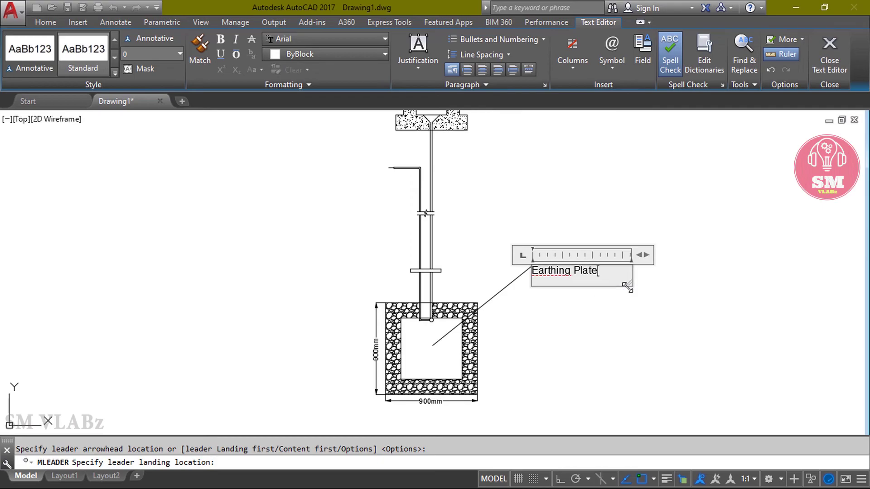
pyautogui.click(677, 292)
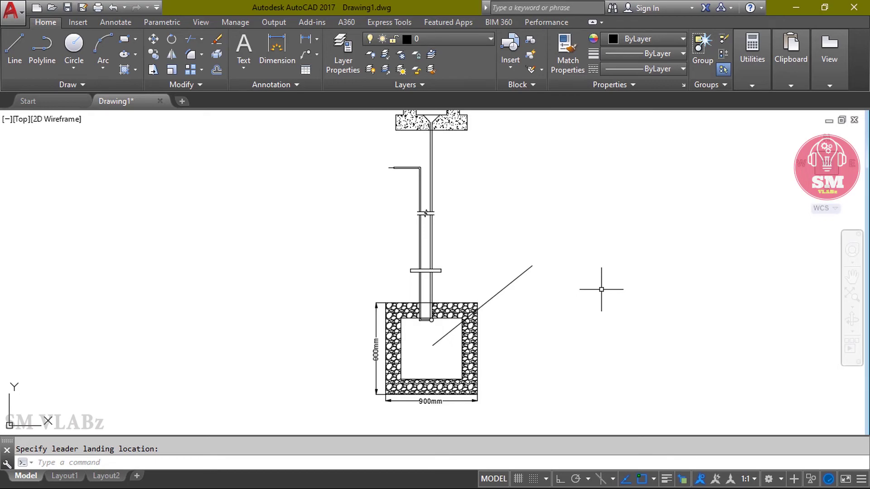
# Step: Give the Standard multileader style text height 50 and arrowhead size 50, and make it current
pyautogui.press('Escape')
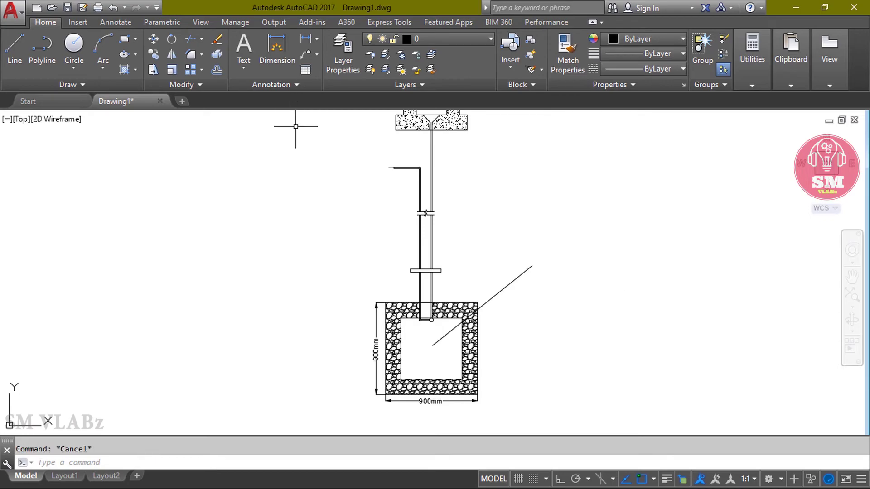
pyautogui.click(305, 84)
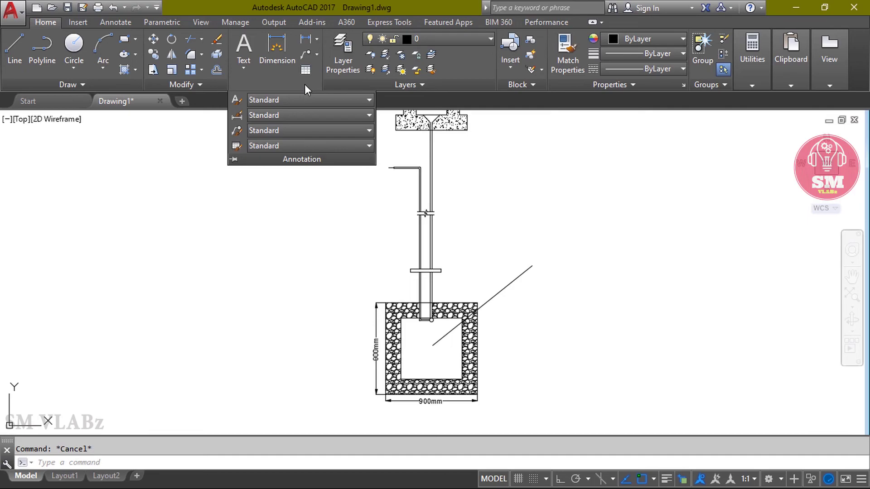
pyautogui.click(238, 132)
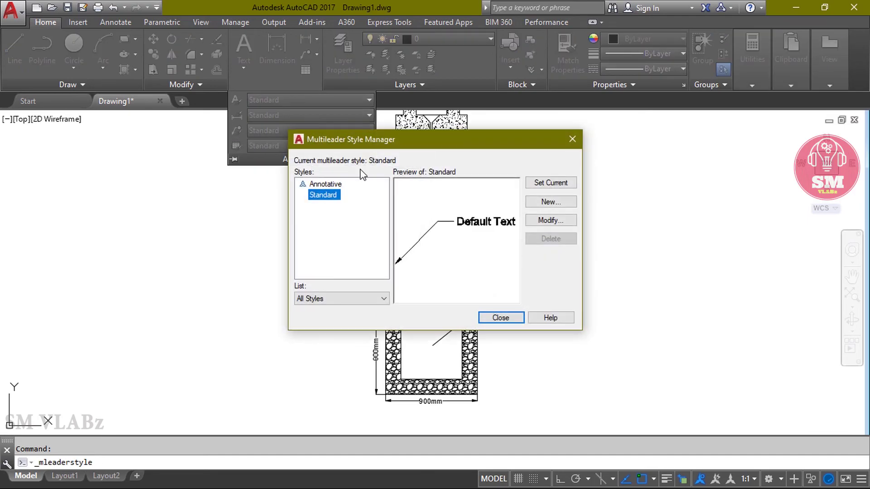
pyautogui.click(559, 223)
pyautogui.doubleClick(333, 223)
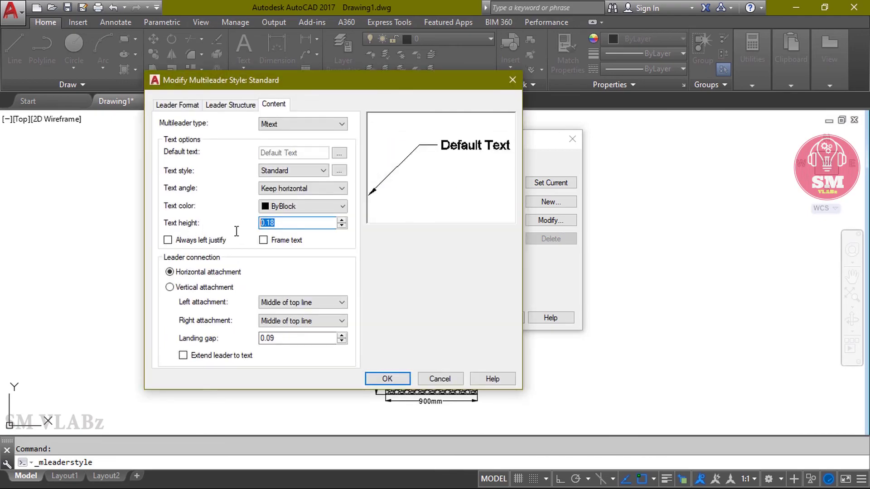
pyautogui.write('50')
pyautogui.click(196, 114)
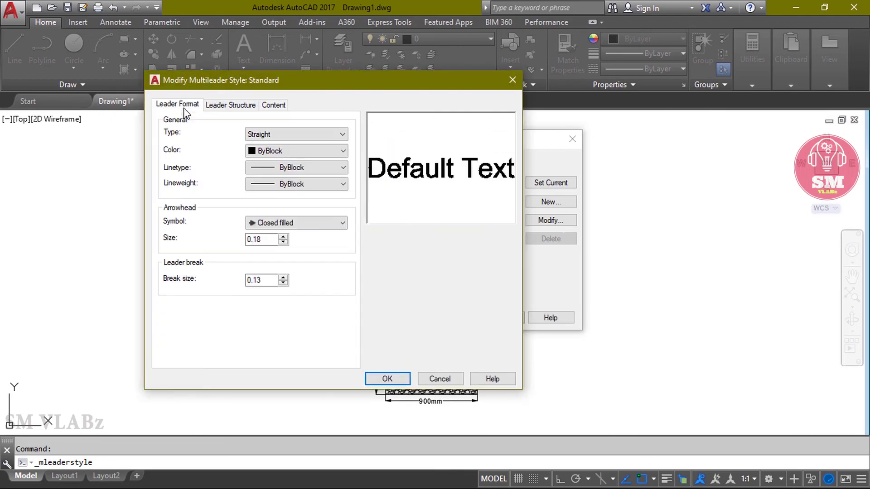
pyautogui.doubleClick(255, 239)
pyautogui.write('50')
pyautogui.click(384, 379)
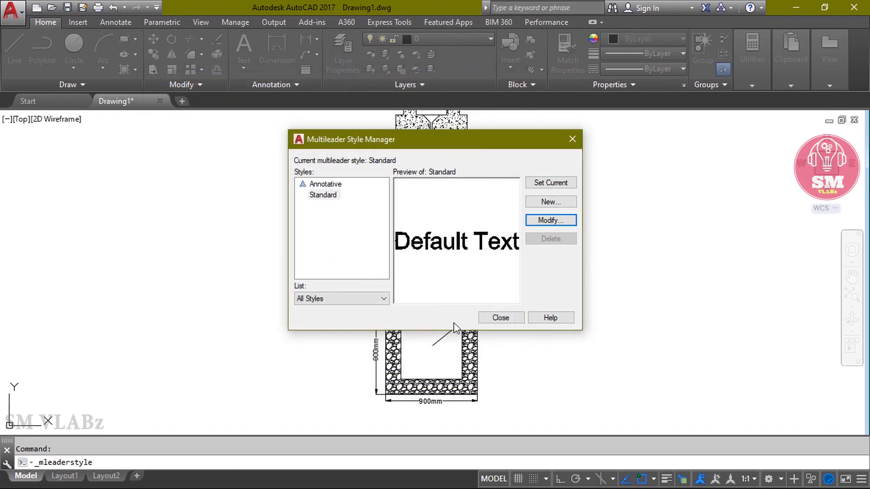
pyautogui.click(551, 183)
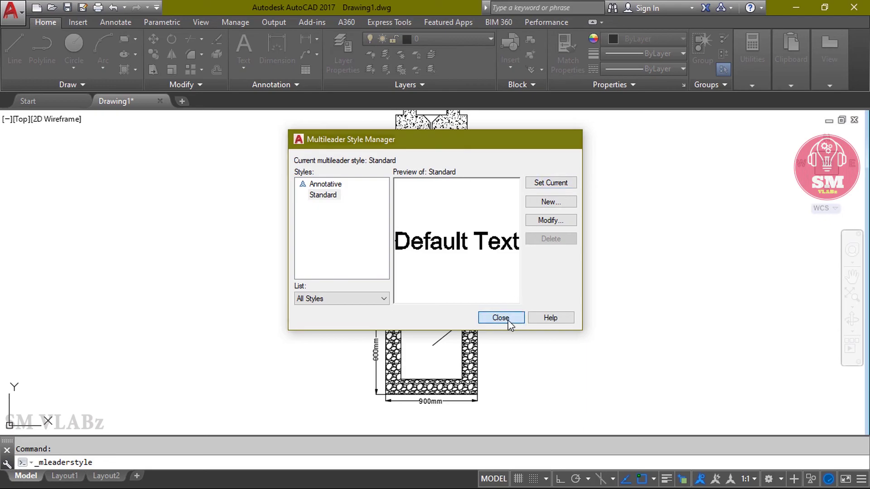
pyautogui.click(500, 317)
# Step: Zoom to extents to show the whole pit drawing with its Earthing Plate label
pyautogui.scroll(2, 563, 312)
pyautogui.scroll(-2, 563, 312)
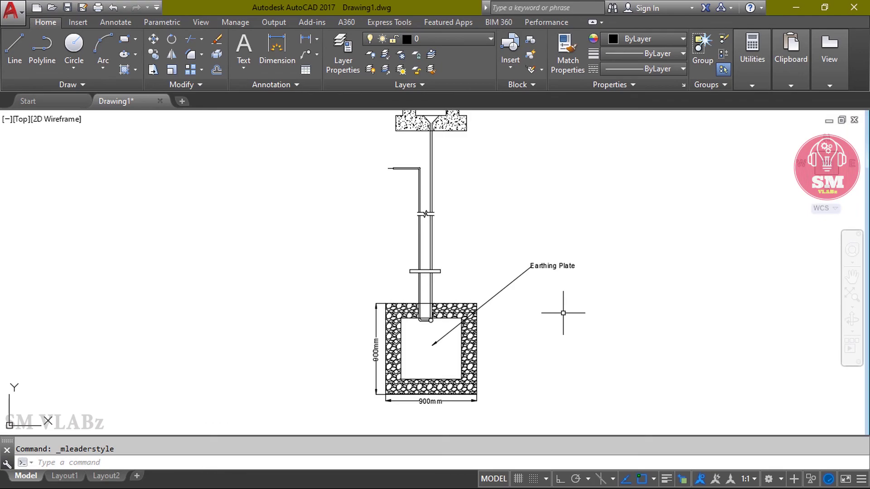
pyautogui.middleClick(617, 253)
pyautogui.middleClick(617, 253)
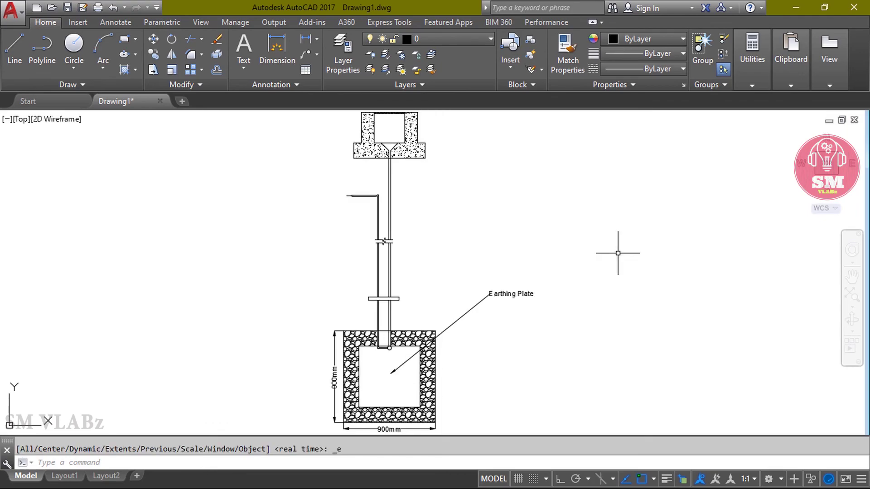